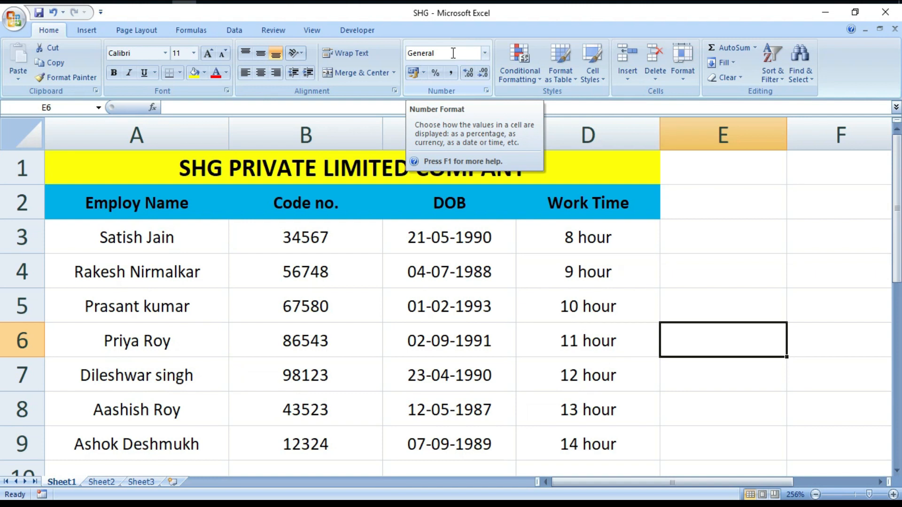
Step: Apply the General number format to the employee data in A3:D9
click(484, 58)
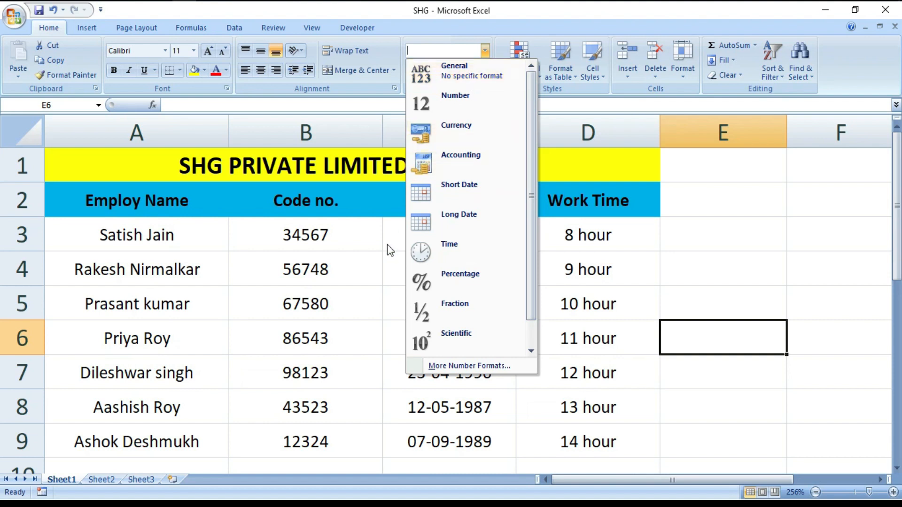
click(370, 265)
drag(80, 235, 625, 364)
drag(895, 286, 888, 220)
click(489, 48)
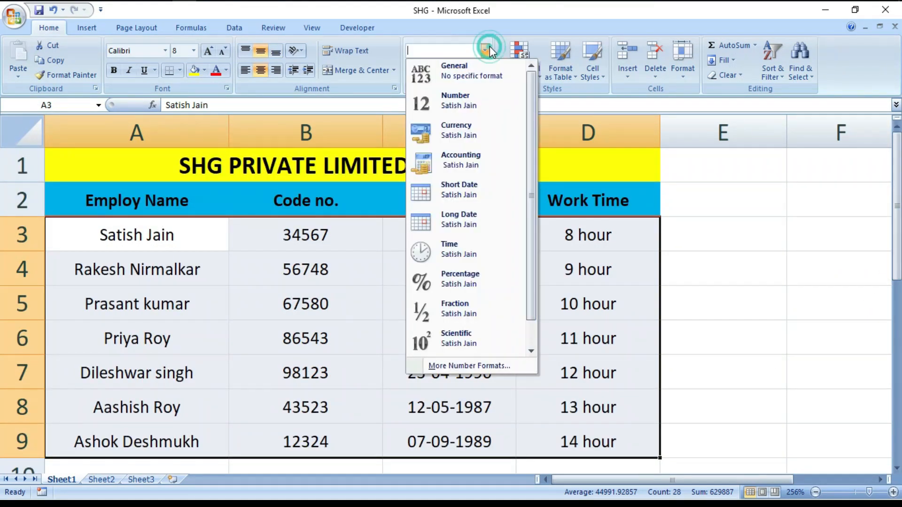
click(462, 74)
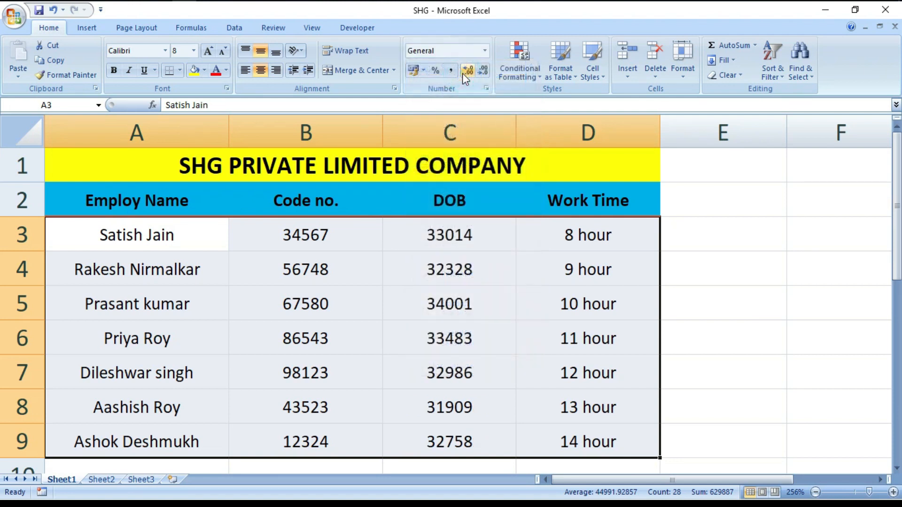
click(701, 333)
Step: Format the employee data in A3:D9 as Currency
drag(88, 235, 576, 429)
click(485, 50)
click(453, 129)
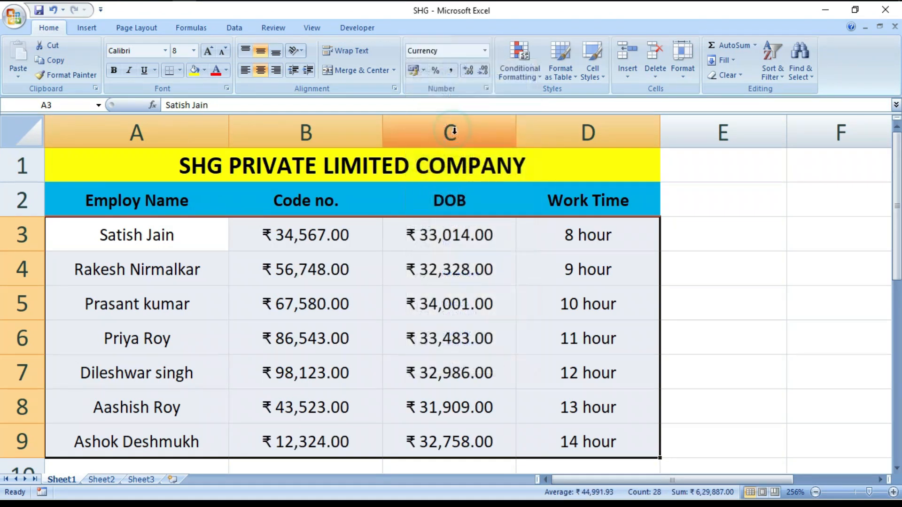
Step: Set the currency-formatted cells A3:D9 back to the General format
click(484, 51)
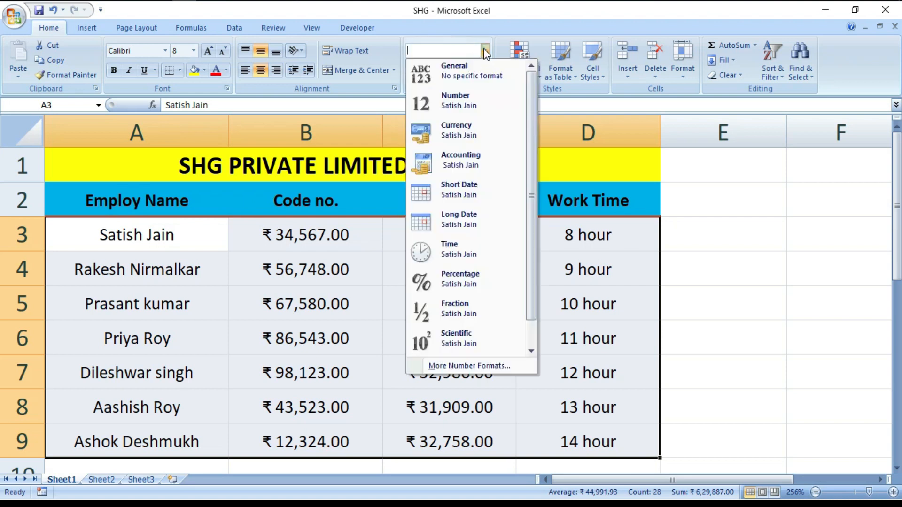
click(470, 80)
click(745, 338)
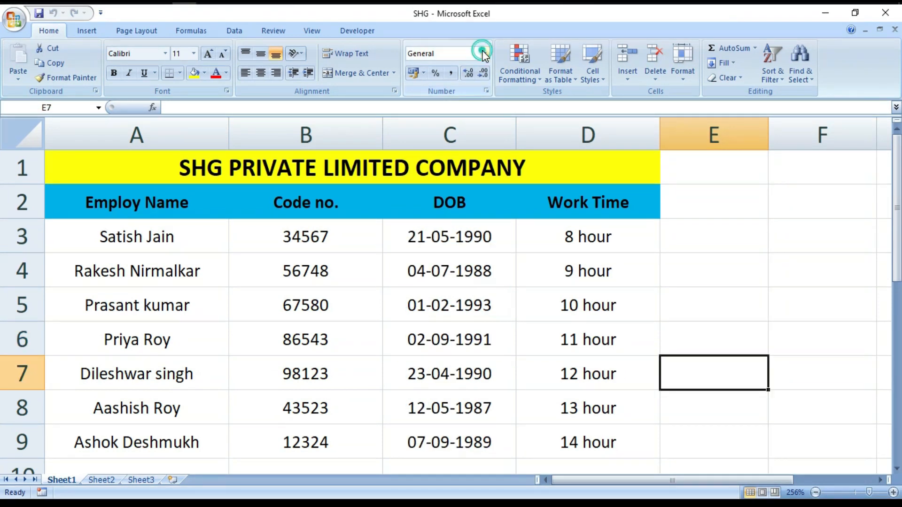
click(485, 51)
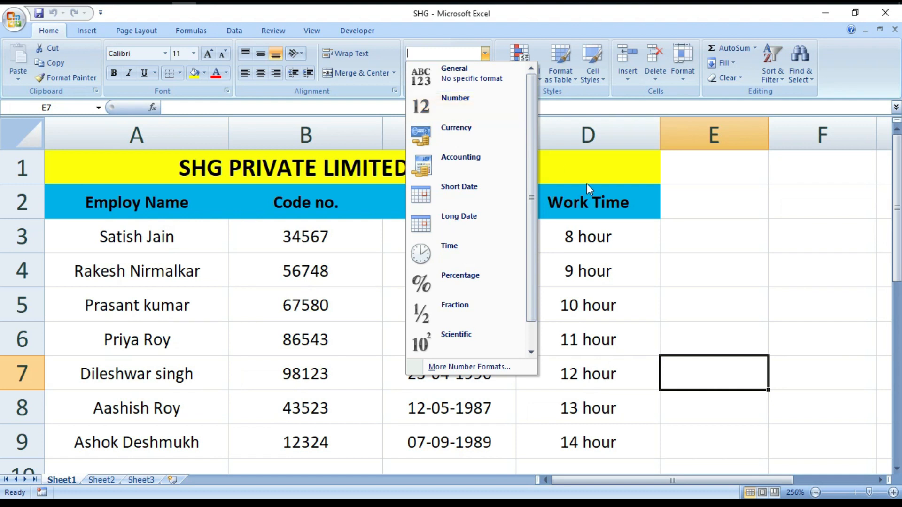
click(709, 255)
click(696, 223)
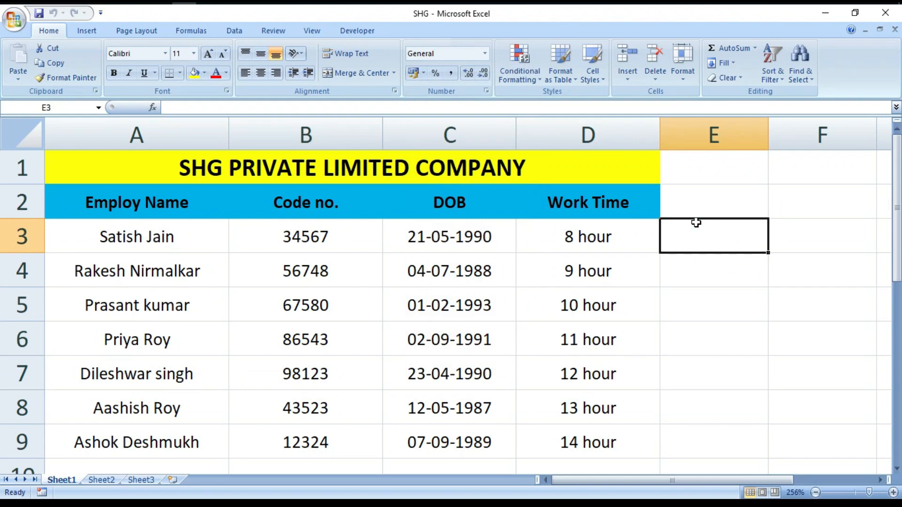
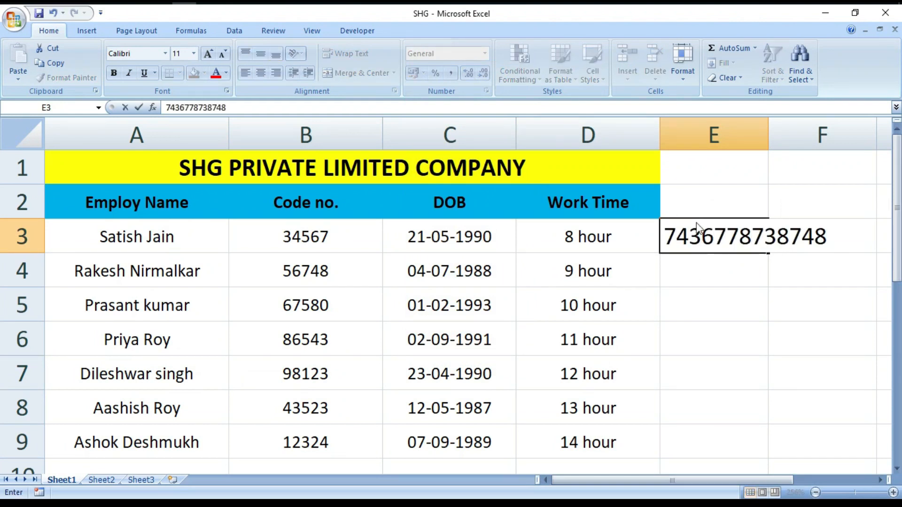
key(Return)
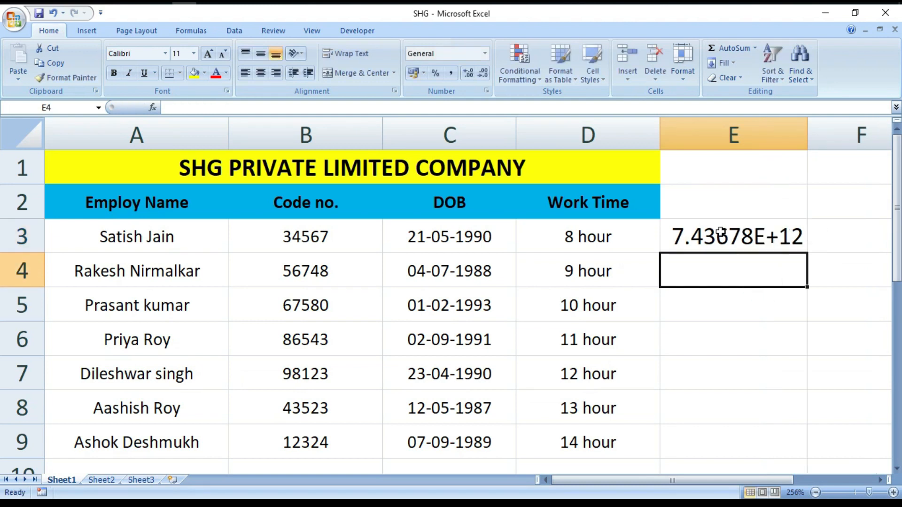
click(735, 249)
drag(807, 253, 775, 450)
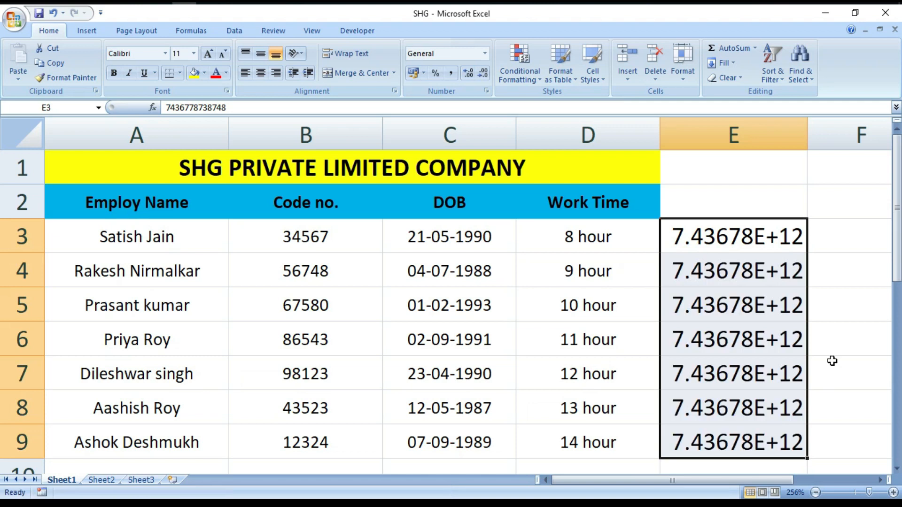
click(850, 318)
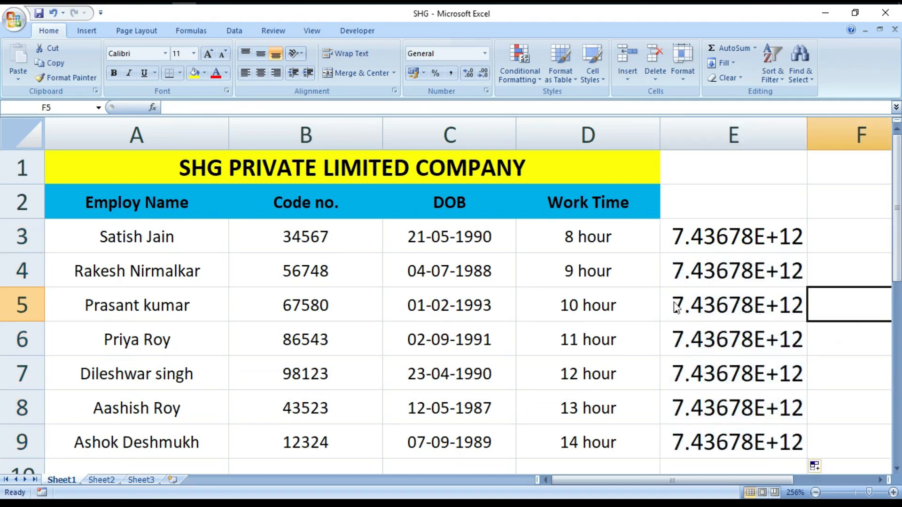
Step: Apply the Number format to the long values in E3:E9
drag(713, 224, 703, 440)
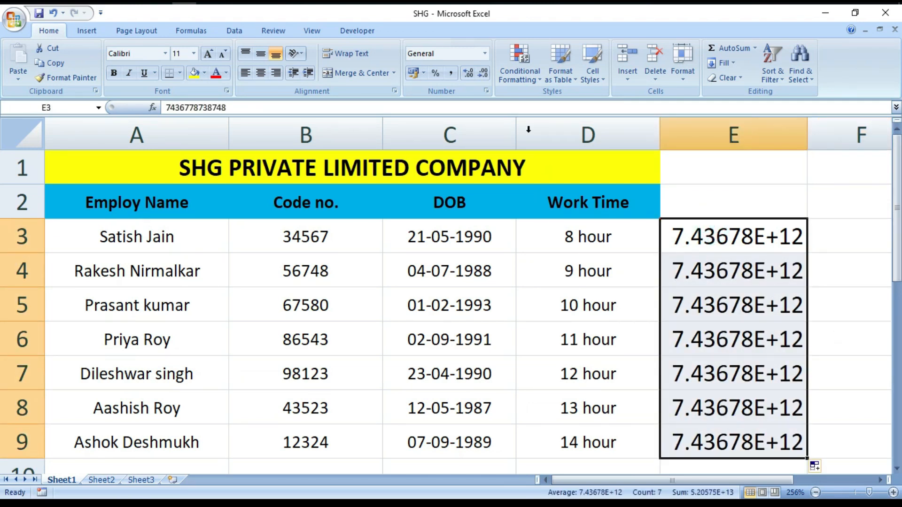
click(484, 55)
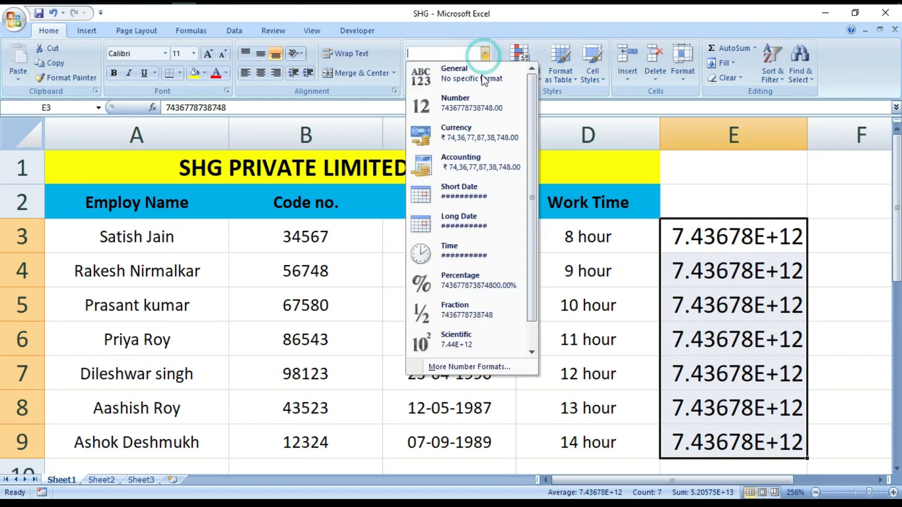
click(444, 103)
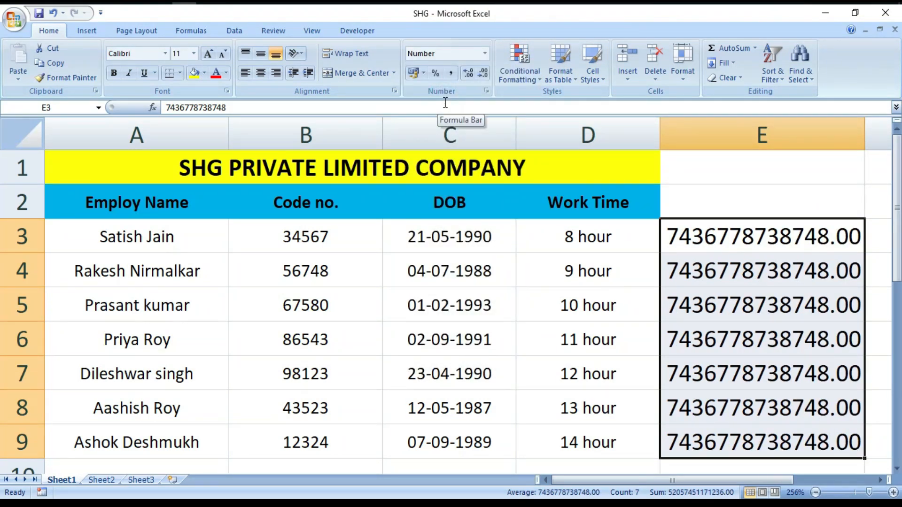
click(883, 379)
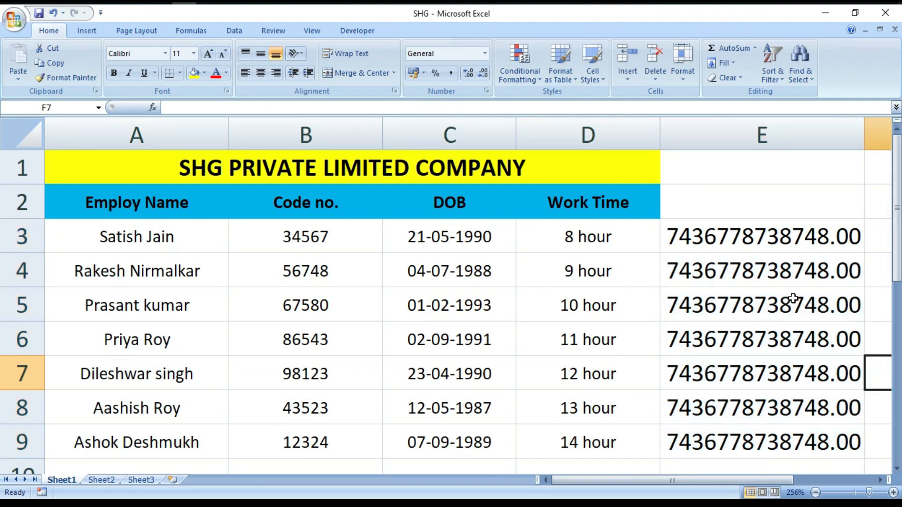
Step: Remove both decimal places from the numbers in E3:E9
drag(714, 238, 748, 440)
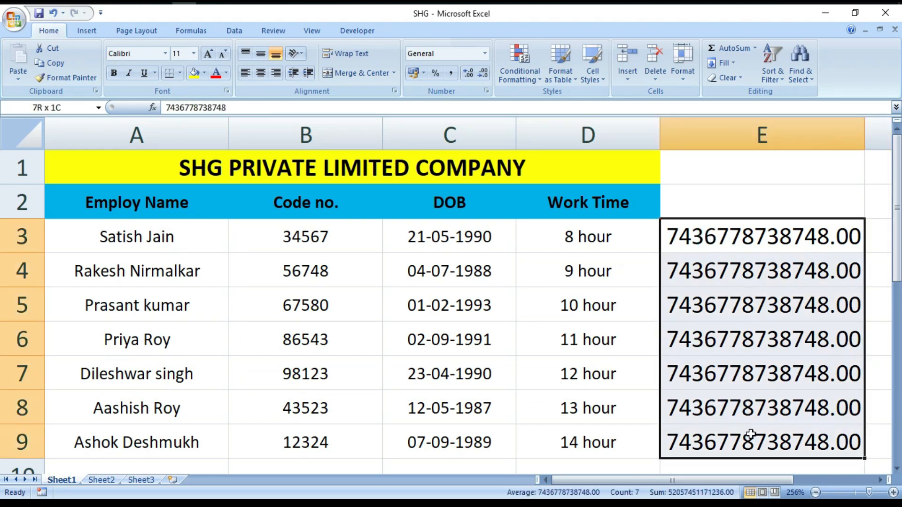
click(484, 73)
click(484, 73)
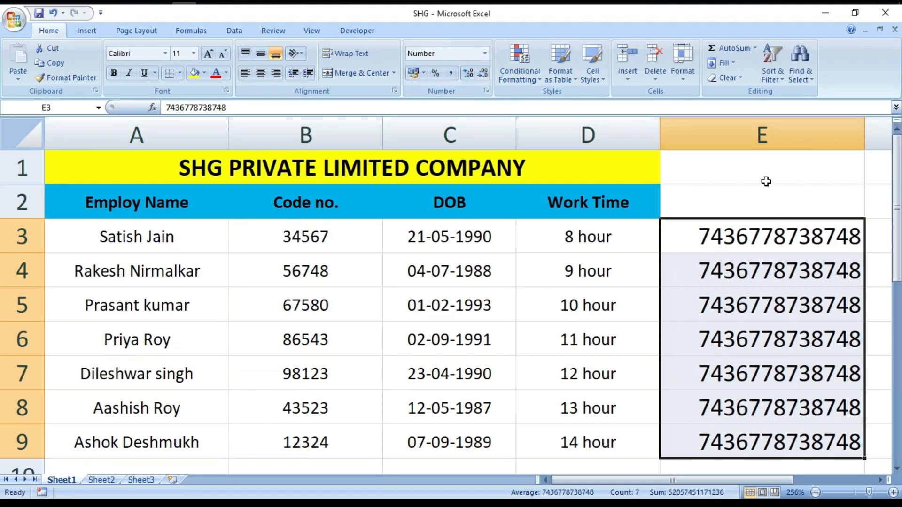
click(767, 181)
Step: Format the Code no. and DOB values in B3:C9 as Currency
click(485, 53)
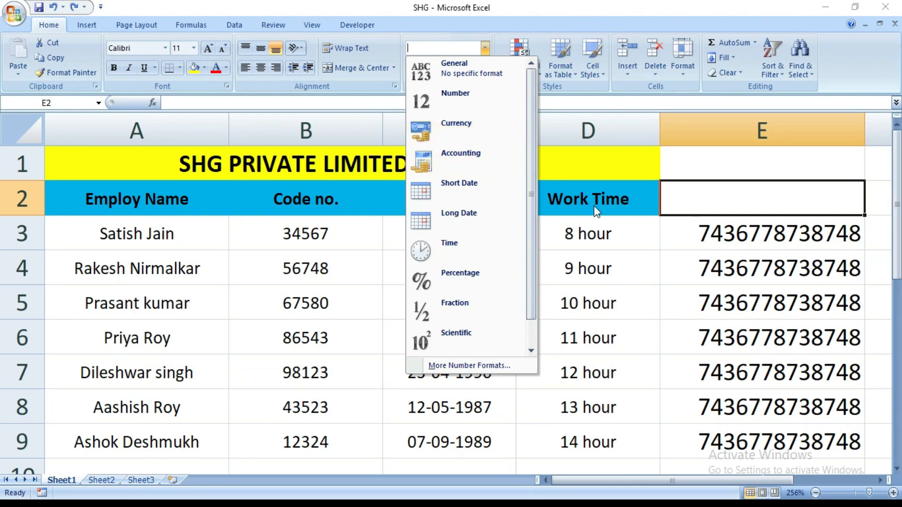
click(642, 285)
drag(238, 237, 465, 444)
click(485, 48)
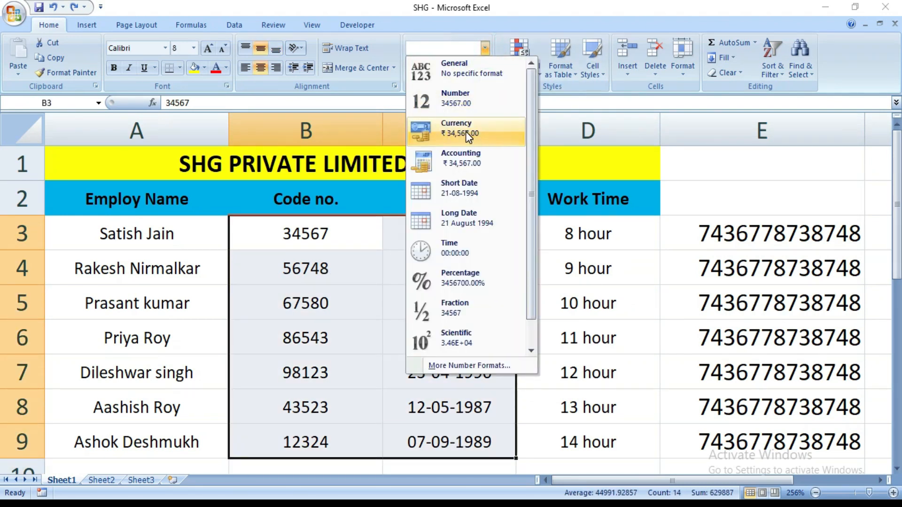
click(466, 131)
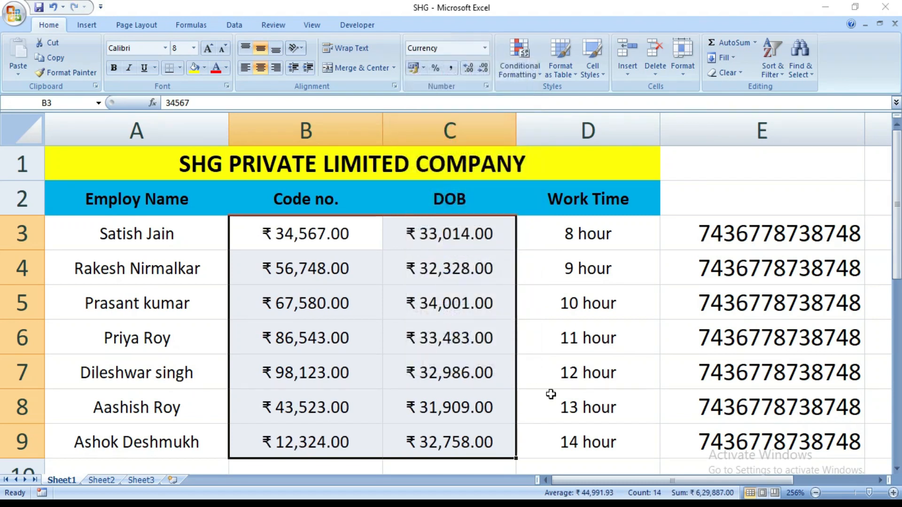
click(566, 393)
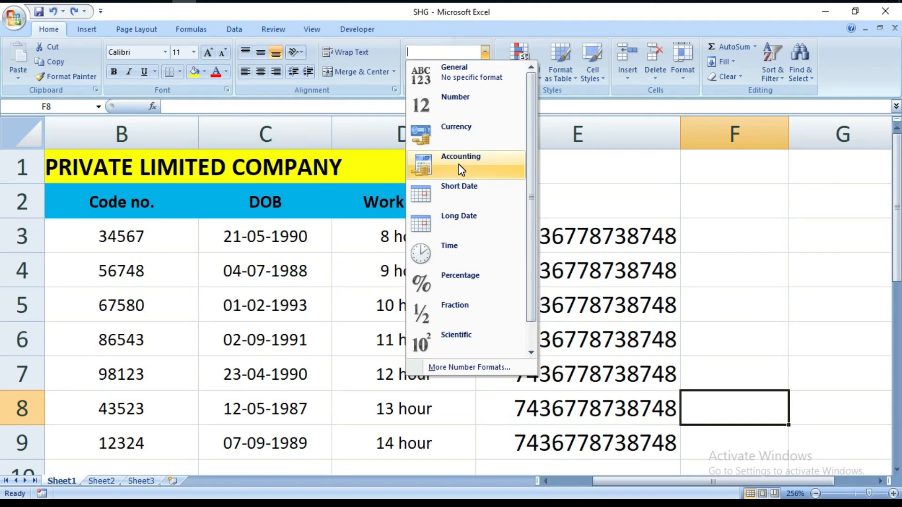
Step: Apply the Accounting format to the long numbers in E3:E9
click(716, 318)
drag(496, 238, 555, 435)
click(485, 53)
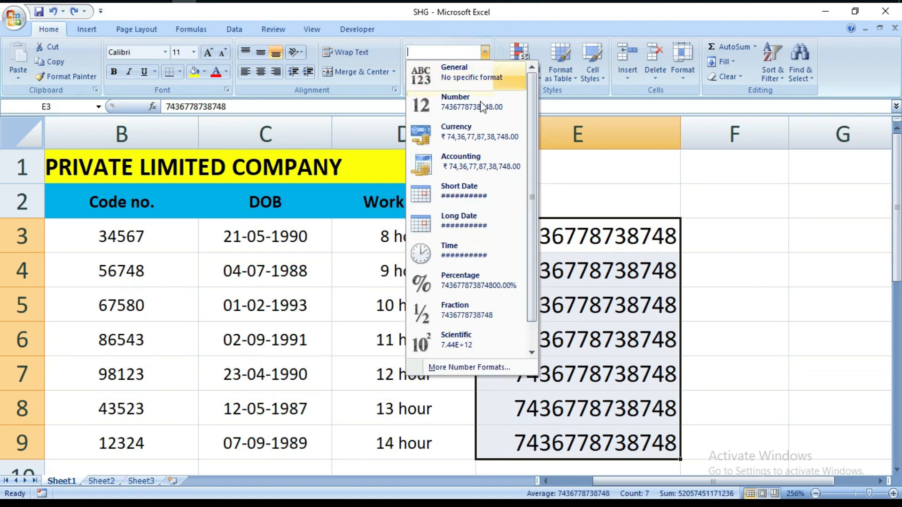
click(464, 161)
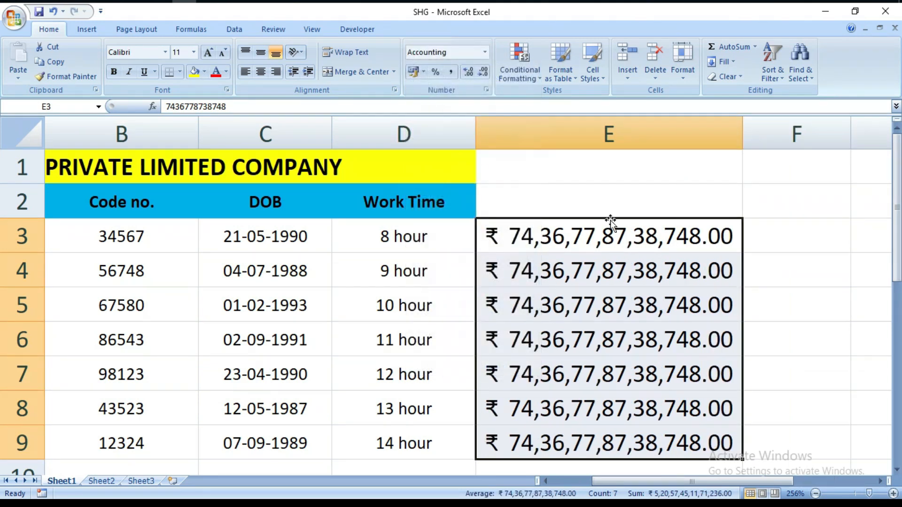
click(786, 370)
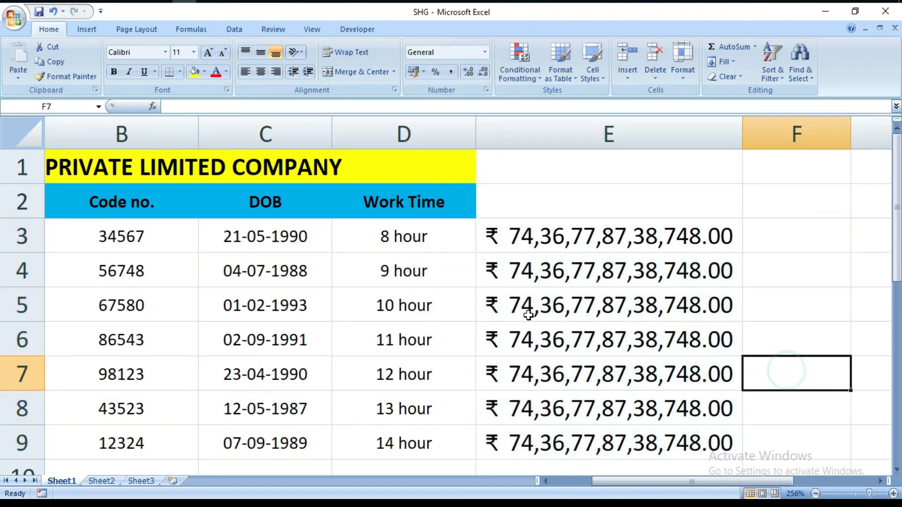
click(771, 408)
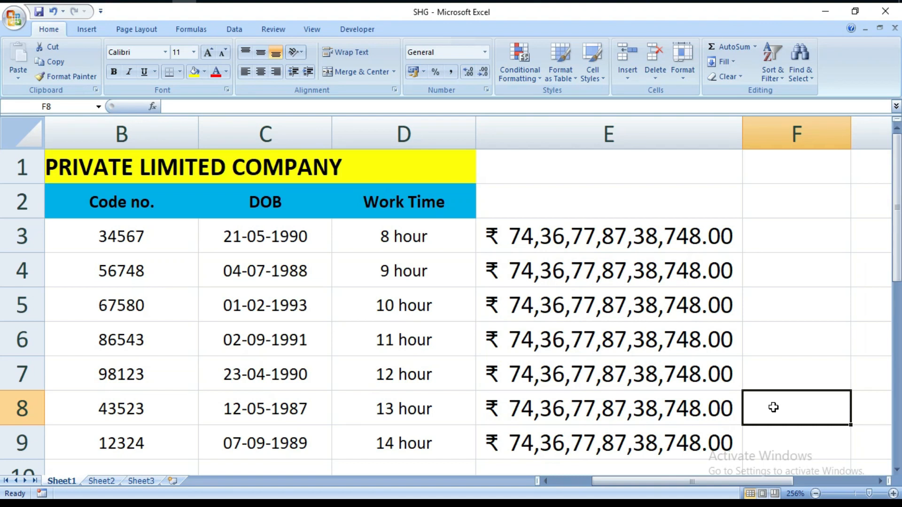
Step: Format the Code no. values in B3:B9 as Short Date
click(484, 52)
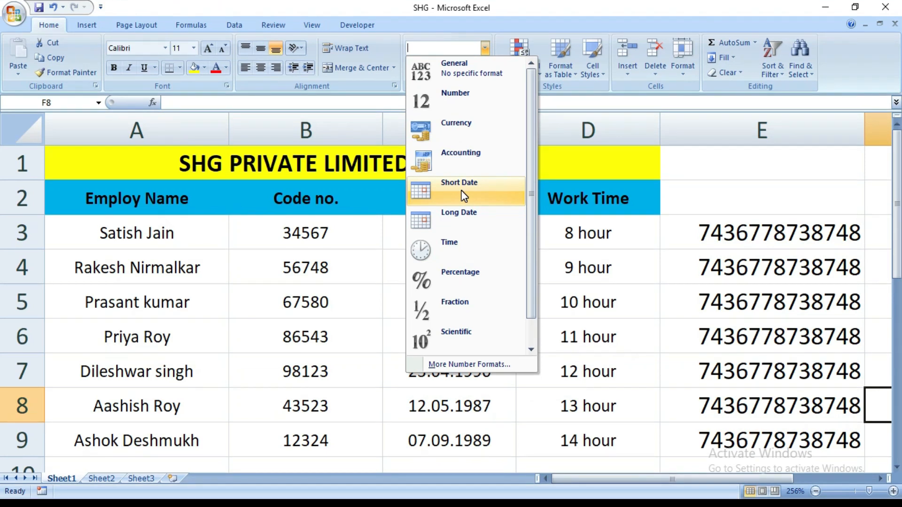
click(342, 227)
drag(296, 232, 302, 438)
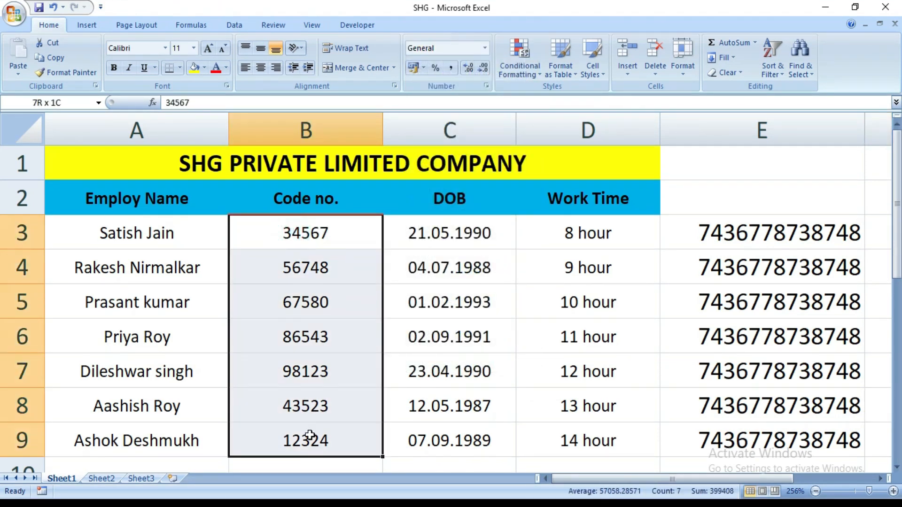
click(485, 48)
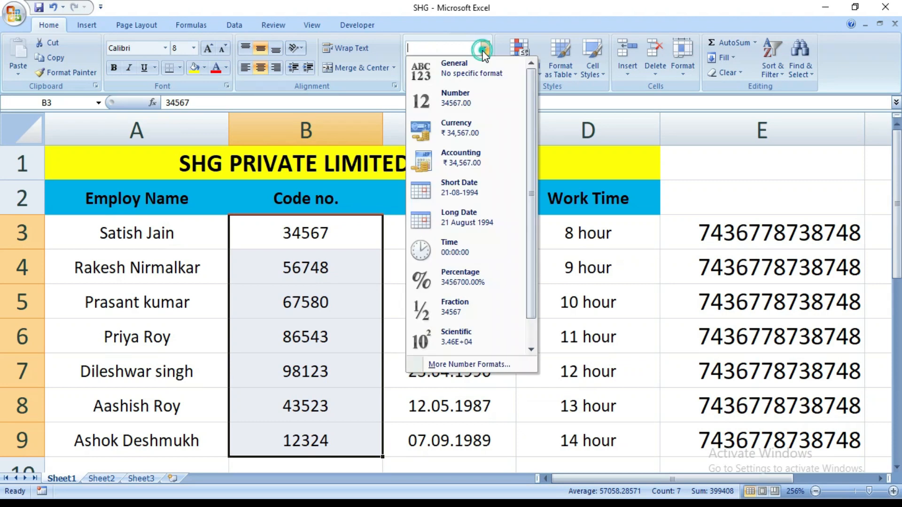
click(459, 188)
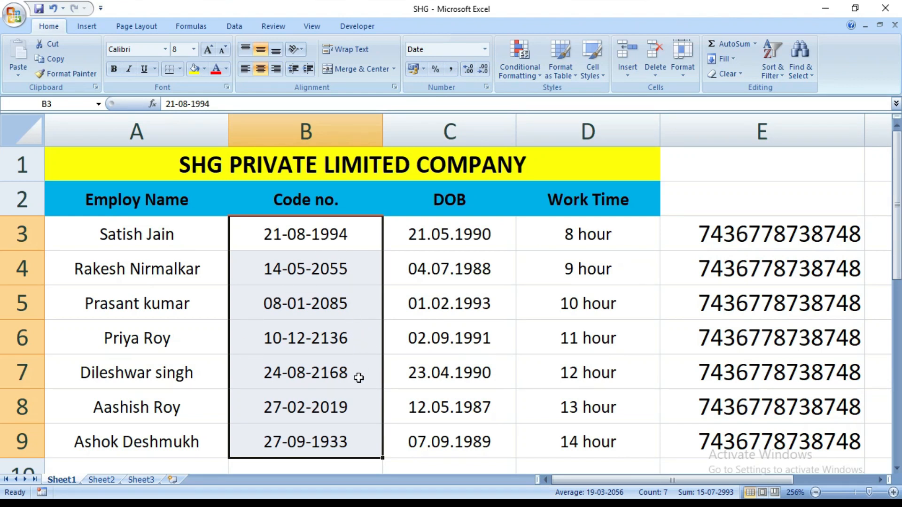
click(401, 468)
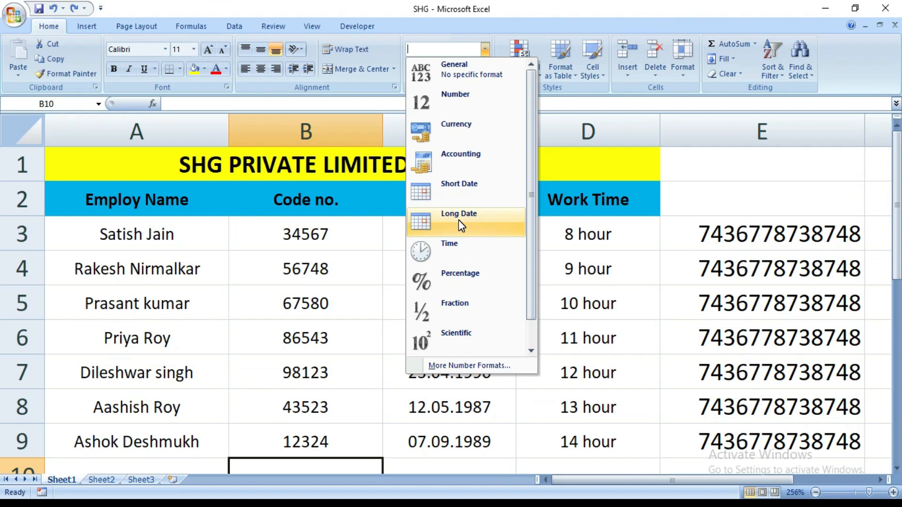
Step: Format the Code no. values in B3:B9 as Long Date
drag(261, 227, 312, 439)
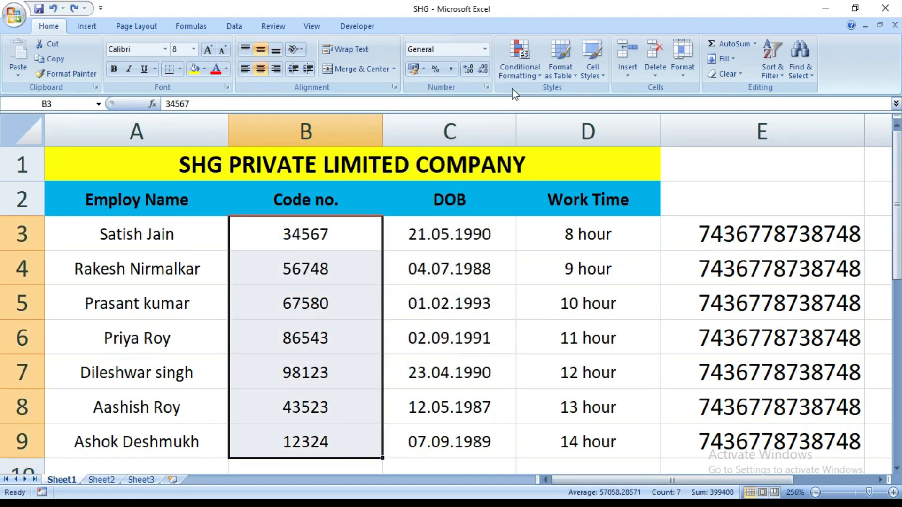
click(488, 55)
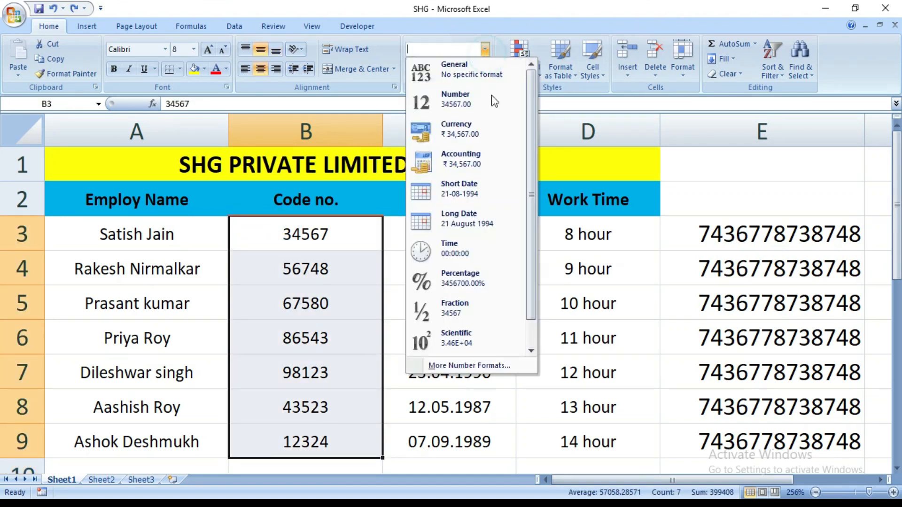
click(471, 220)
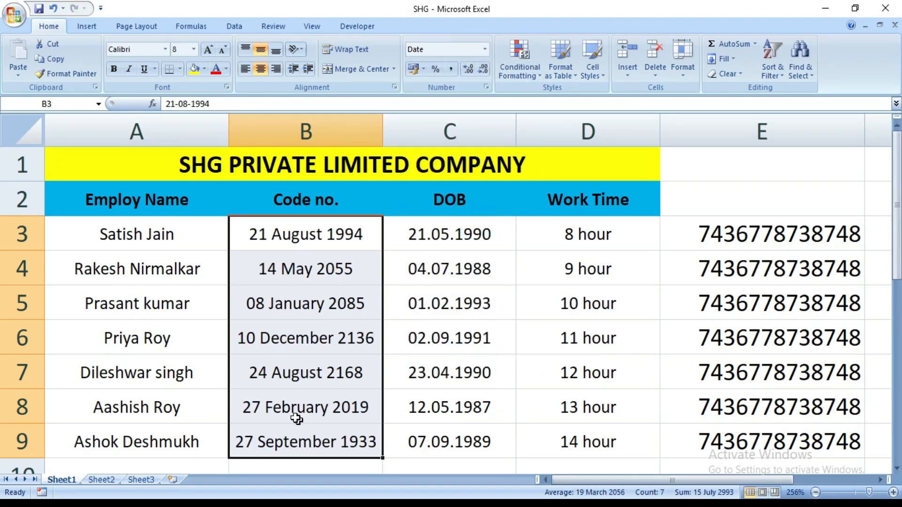
click(422, 469)
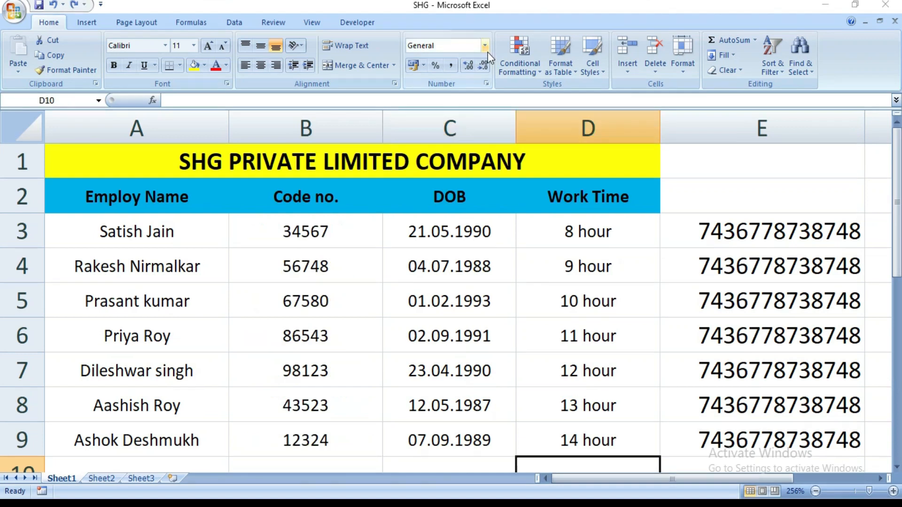
Step: Format the Code no. values in B3:B9 as Time
click(485, 47)
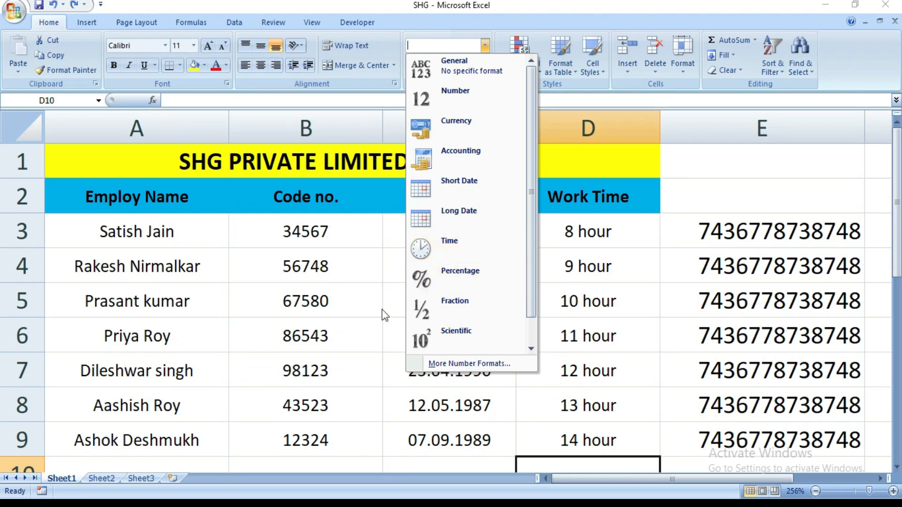
click(338, 276)
drag(303, 230, 333, 440)
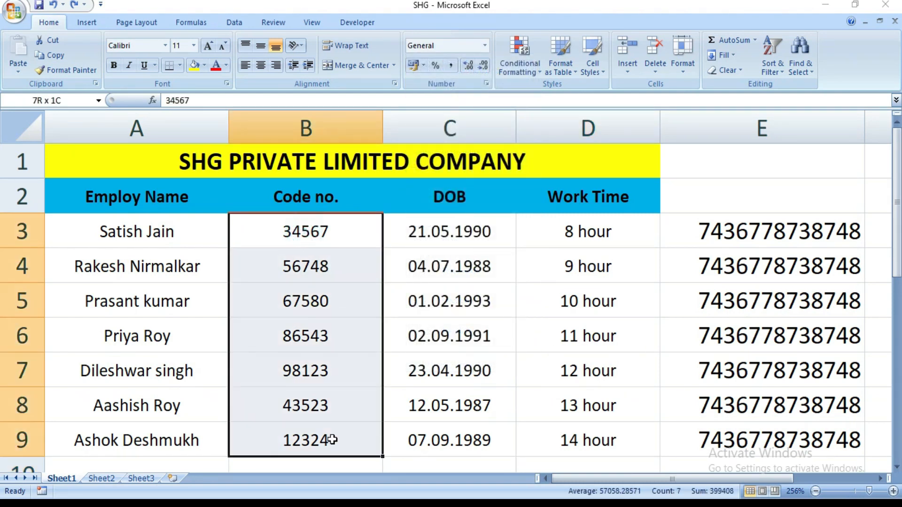
click(486, 46)
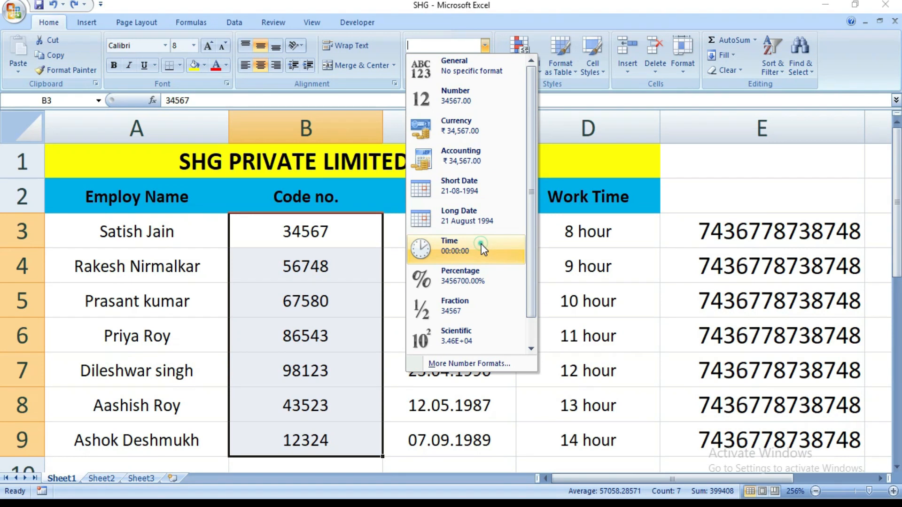
click(481, 244)
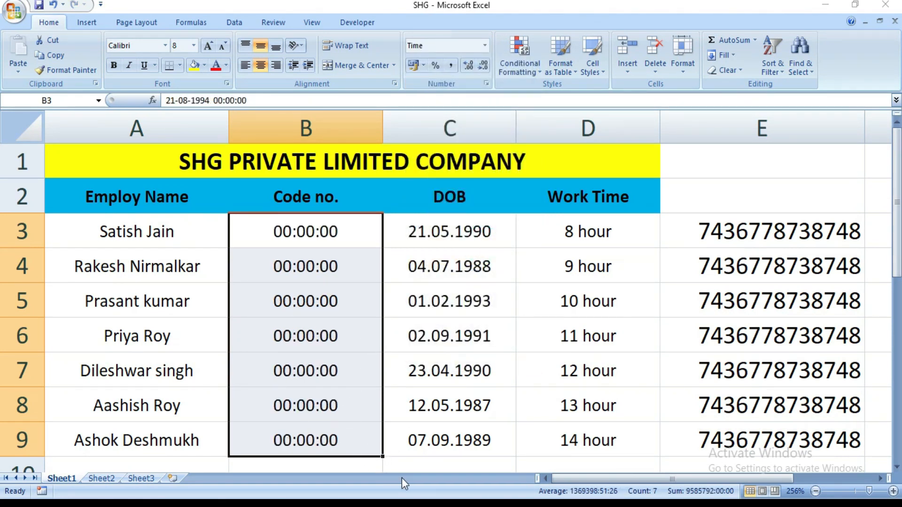
click(410, 462)
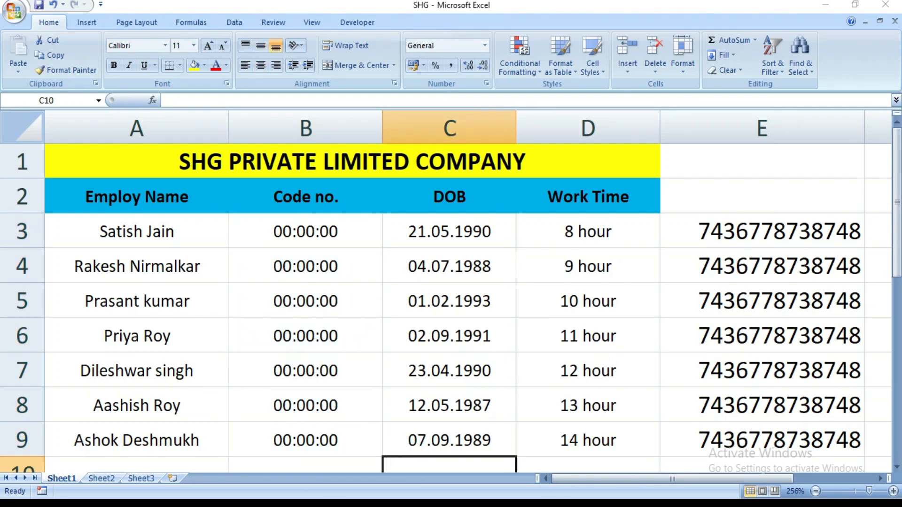
Step: Format the Code no. values in B3:B9 as Percentage
click(313, 465)
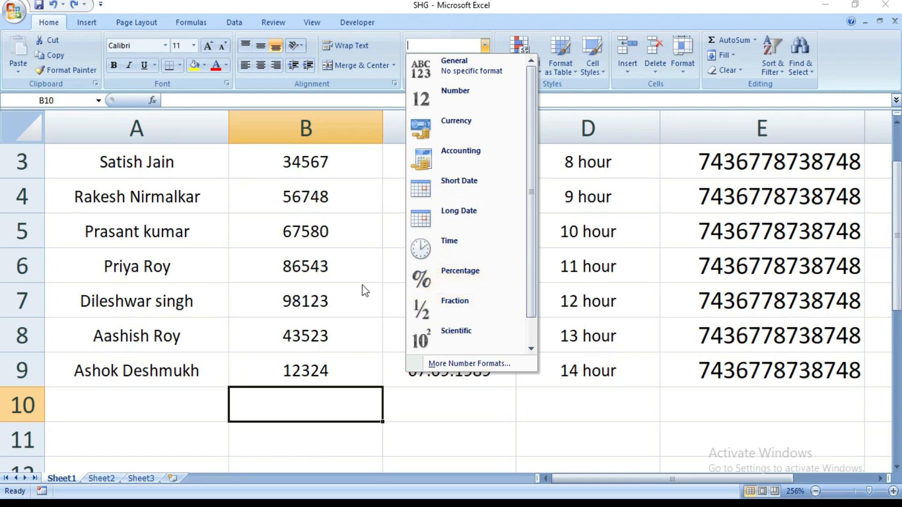
click(364, 249)
drag(292, 155, 307, 366)
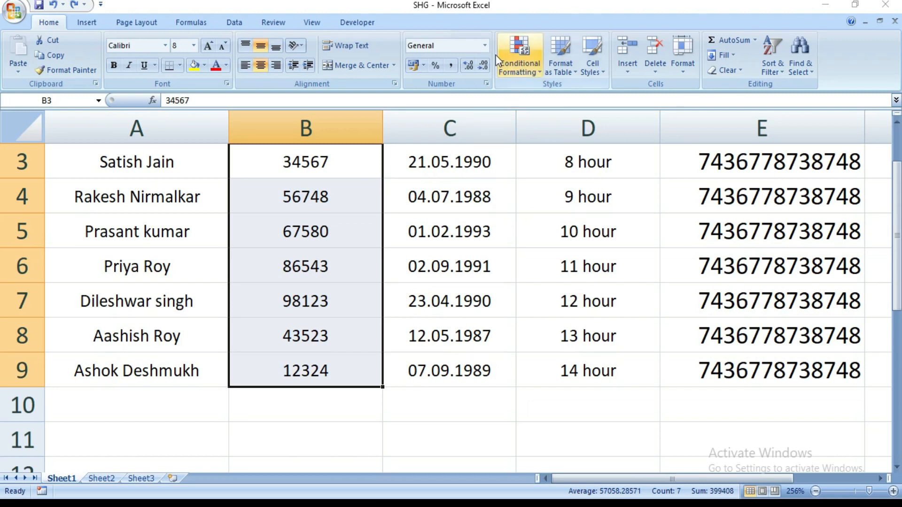
click(485, 45)
click(470, 276)
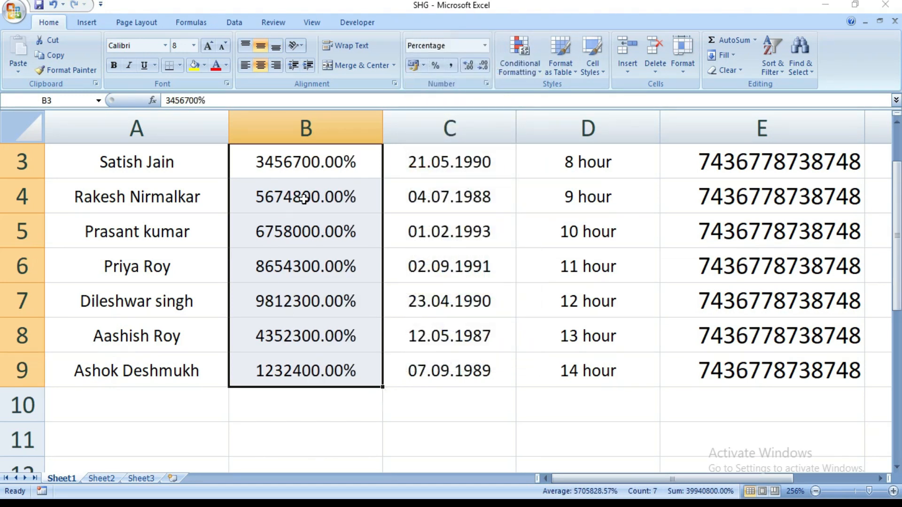
click(328, 412)
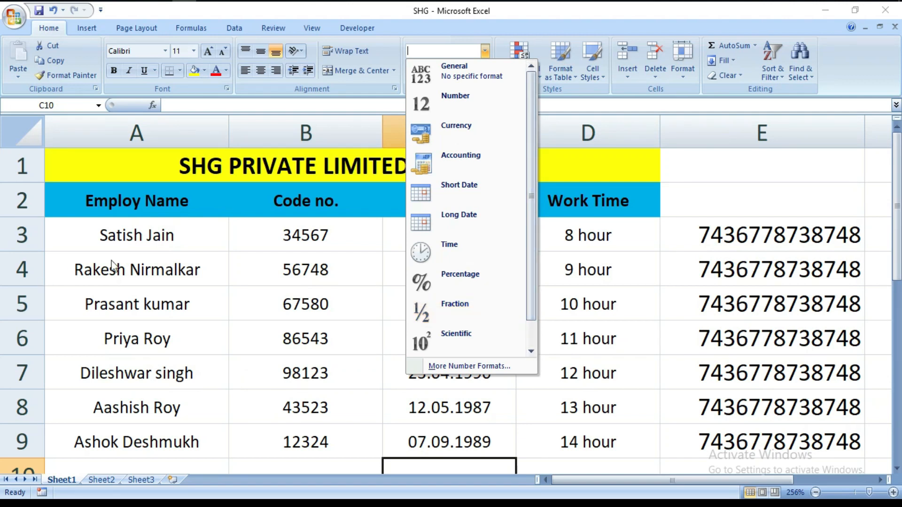
Step: Insert a decimal point into the Code no. in B3 so it reads 345.67
click(337, 276)
click(325, 239)
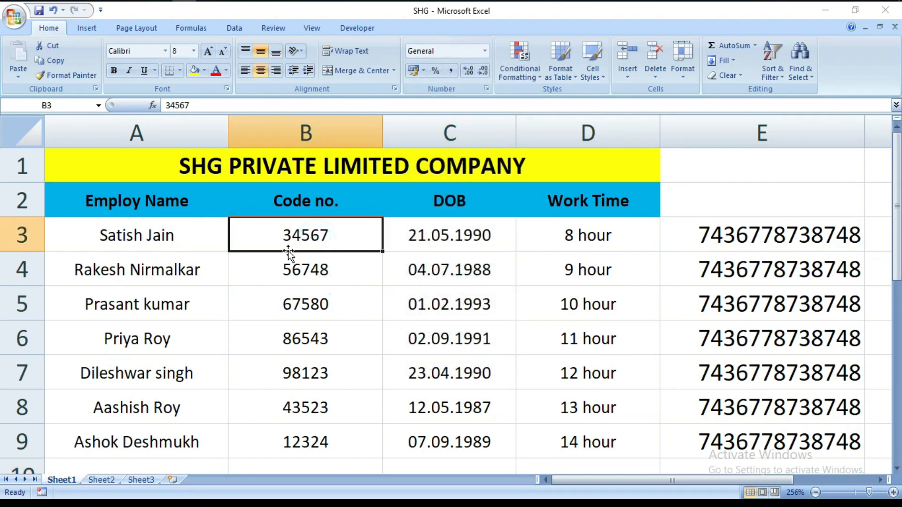
click(310, 236)
click(342, 272)
click(309, 238)
double_click(308, 239)
text(.)
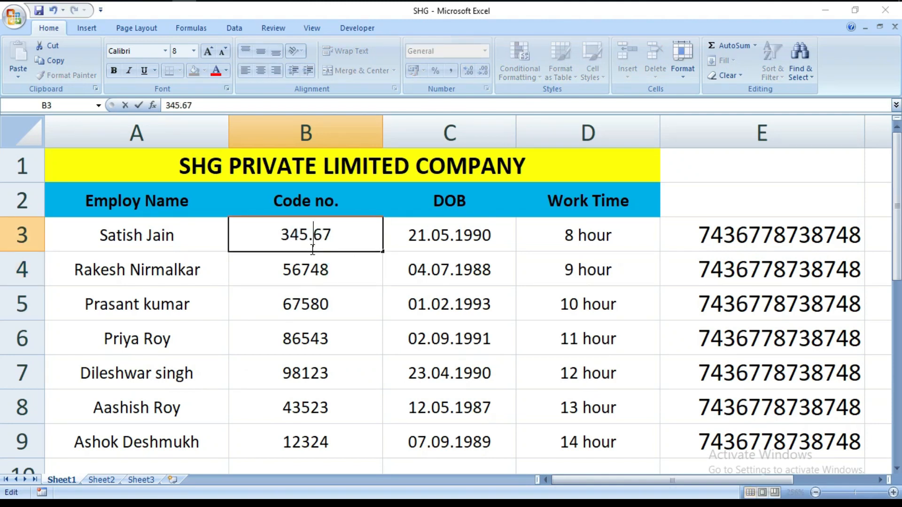
Step: Insert decimal points into the Code no. values in B4, B5 and B6, making them 567.48, 675.8 and 865.43
click(313, 267)
double_click(314, 268)
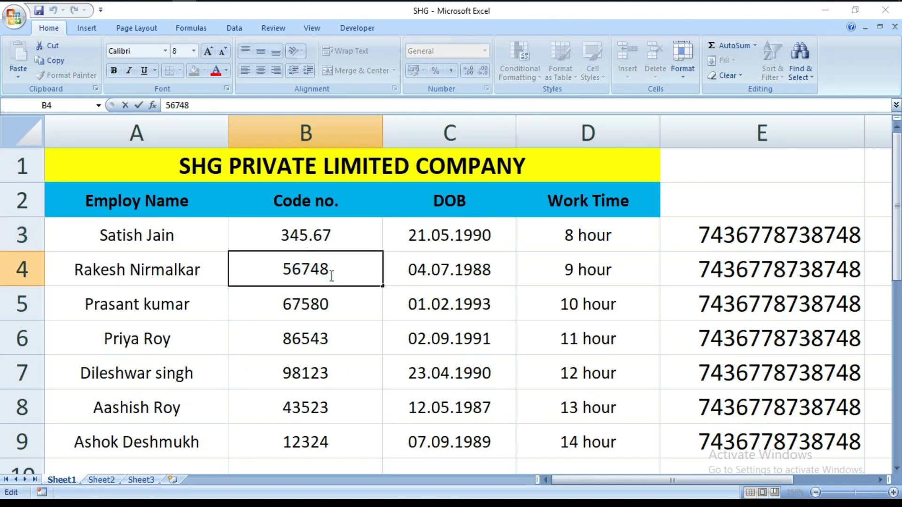
text(.)
click(305, 304)
double_click(314, 305)
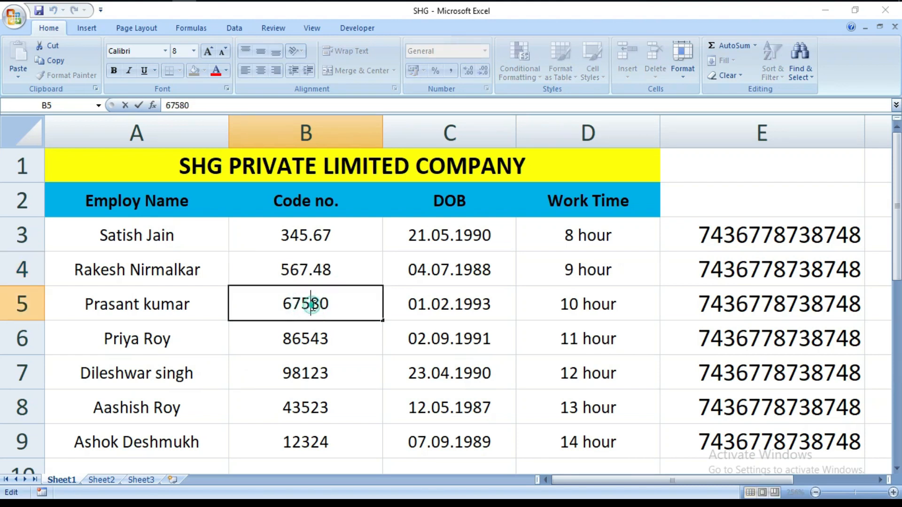
text(.)
click(312, 338)
double_click(313, 333)
text(.)
Step: Insert decimal points into the Code no. values in B7, B8 and B9, making them 981.23, 435.23 and 123.24
click(313, 369)
double_click(312, 373)
text(.)
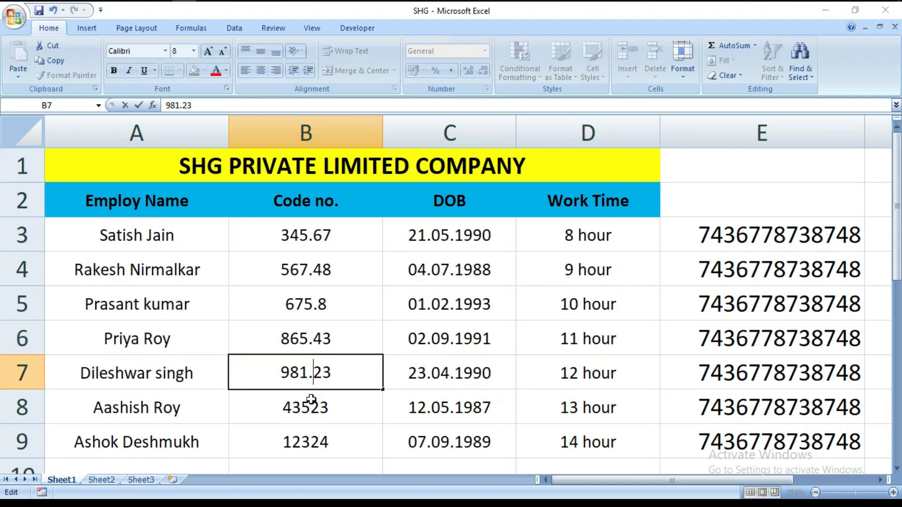
click(312, 399)
double_click(313, 407)
text(.)
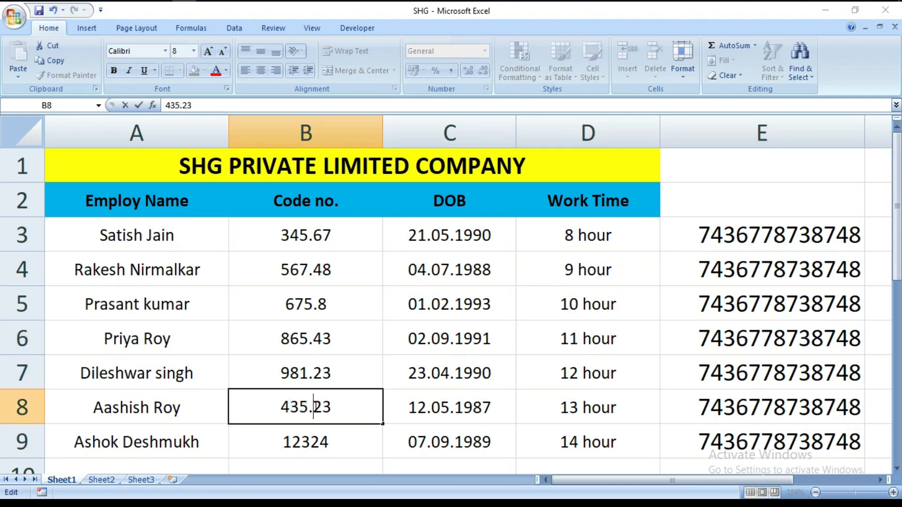
click(312, 437)
double_click(312, 438)
text(.)
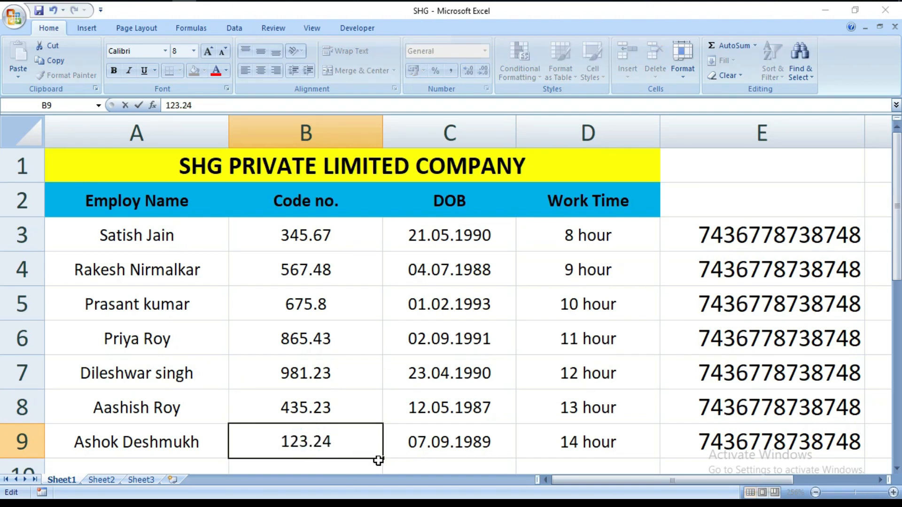
click(405, 467)
Step: Format the decimal Code no. values in B3:B9 as Fraction
drag(313, 248, 306, 428)
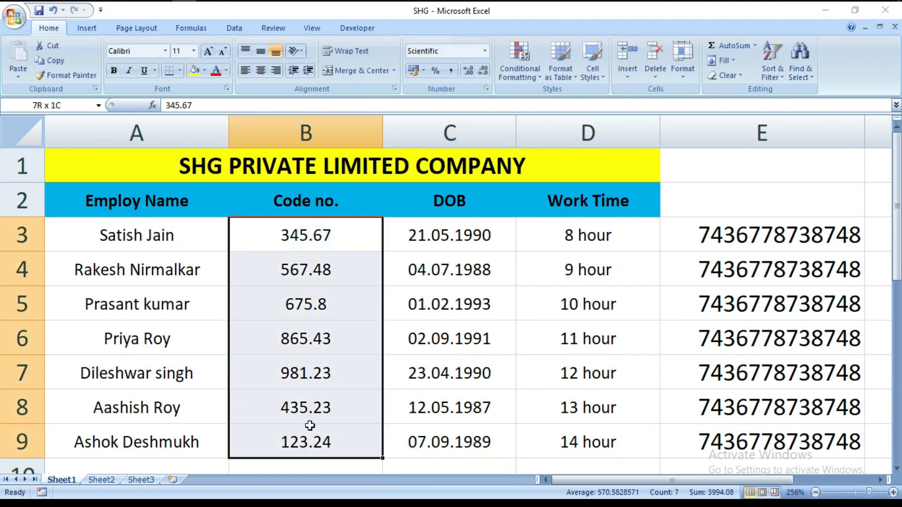
click(484, 49)
click(472, 311)
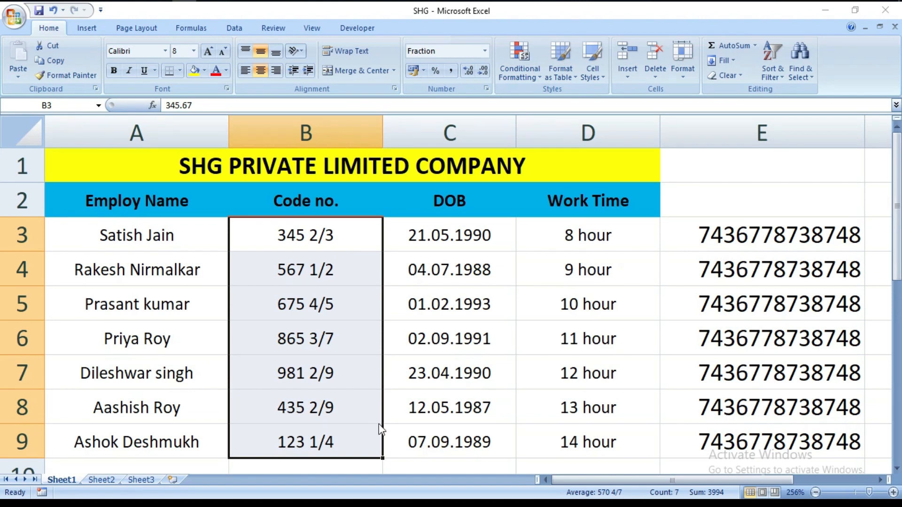
click(418, 464)
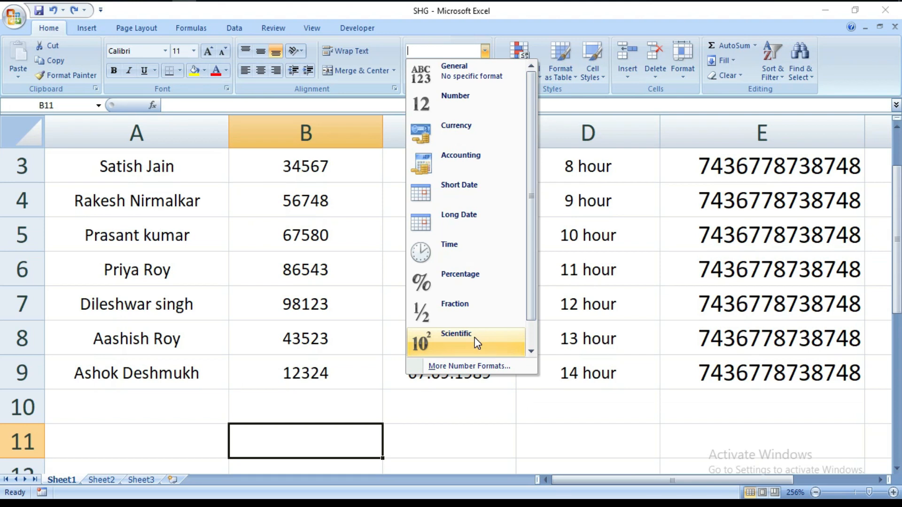
Step: Format the Code no. values in B3:B9 as Scientific
click(313, 202)
drag(277, 164, 286, 349)
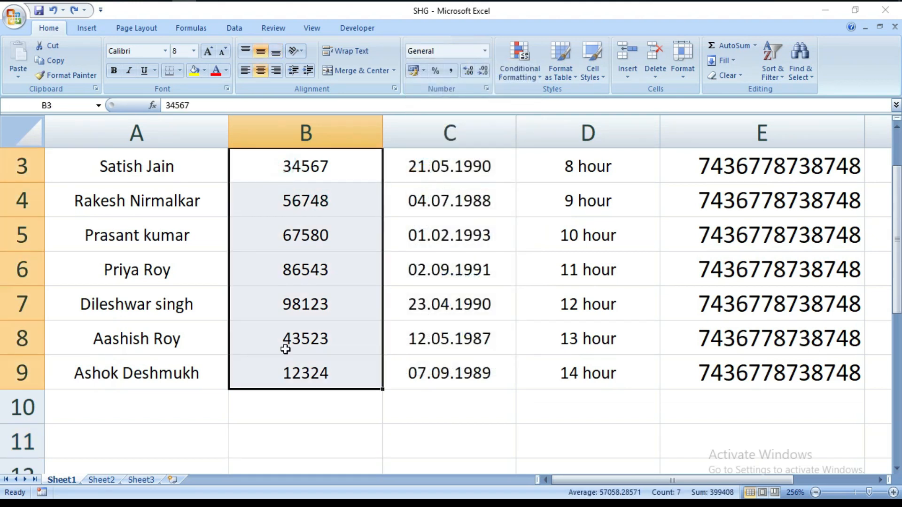
click(484, 50)
click(449, 333)
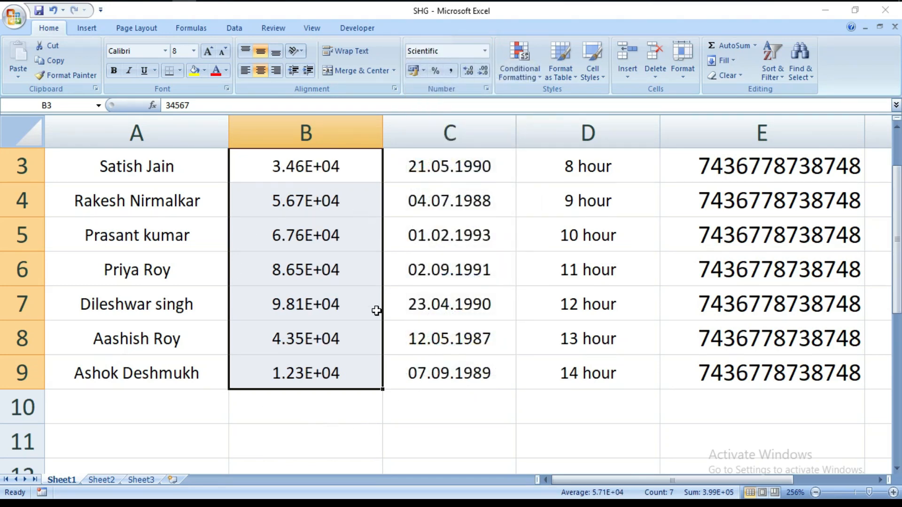
click(339, 411)
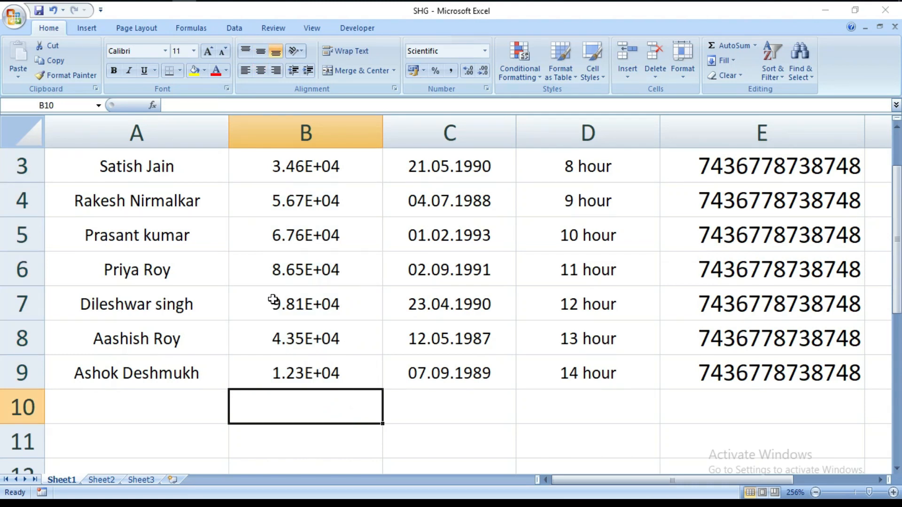
Step: Apply the Scientific format to the long numbers in E3:E9
drag(747, 162, 752, 373)
click(485, 51)
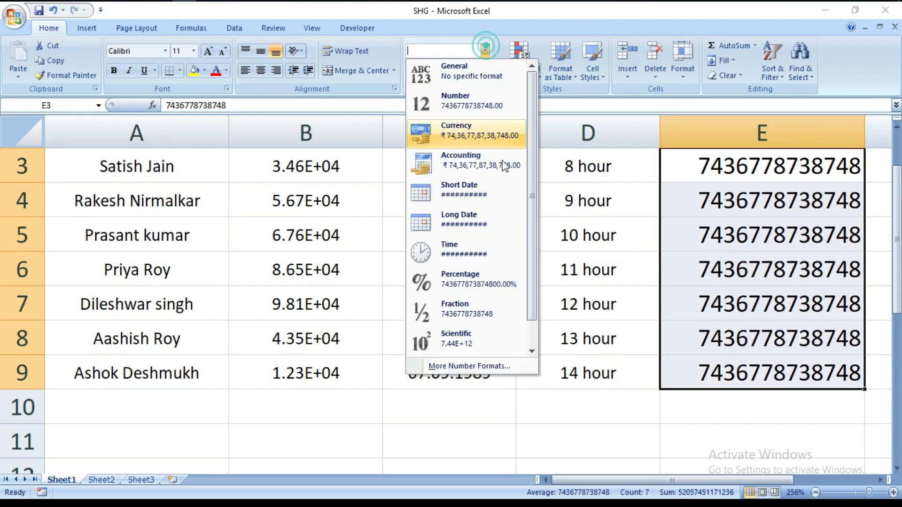
click(472, 335)
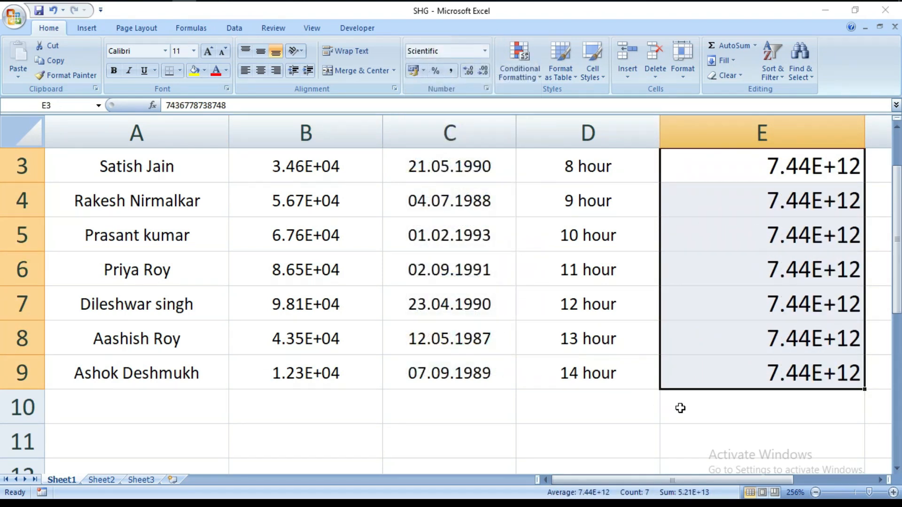
click(680, 407)
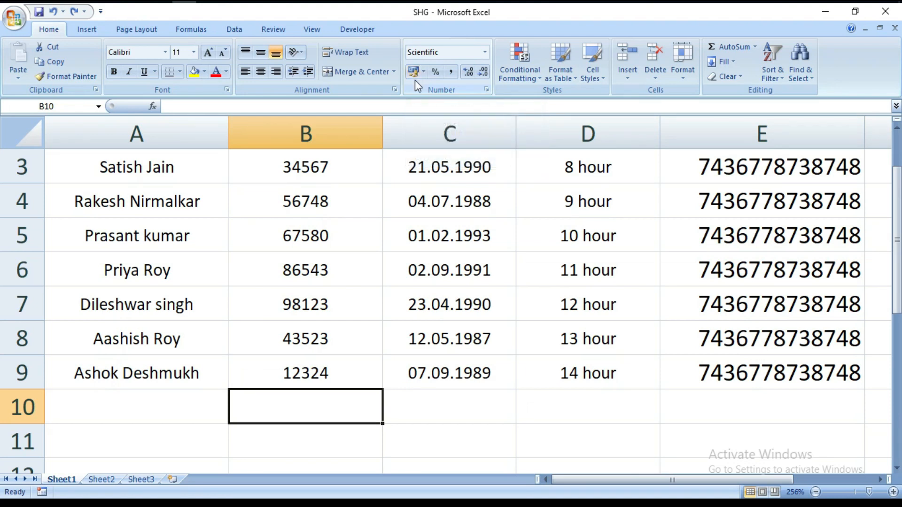
Step: Try the default Accounting Number Format on the Code no. values in B3:B9 and undo it
click(322, 169)
drag(322, 169, 324, 372)
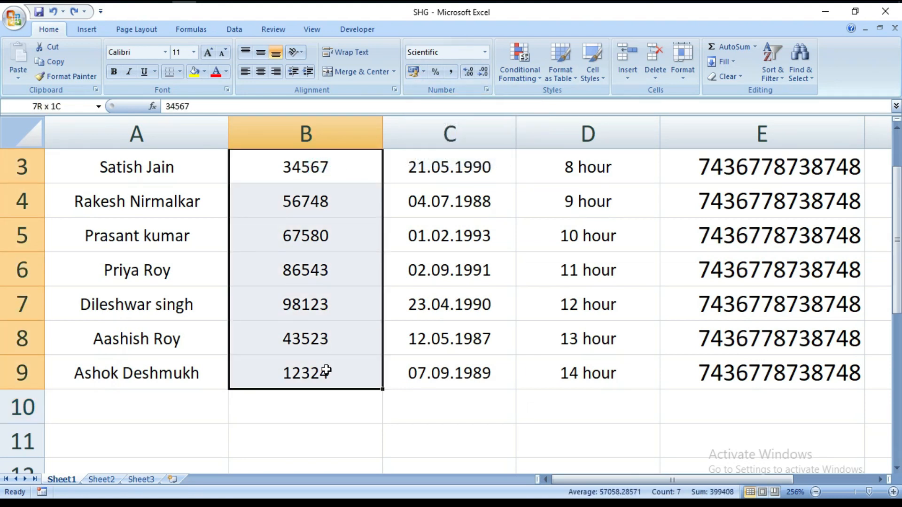
click(416, 77)
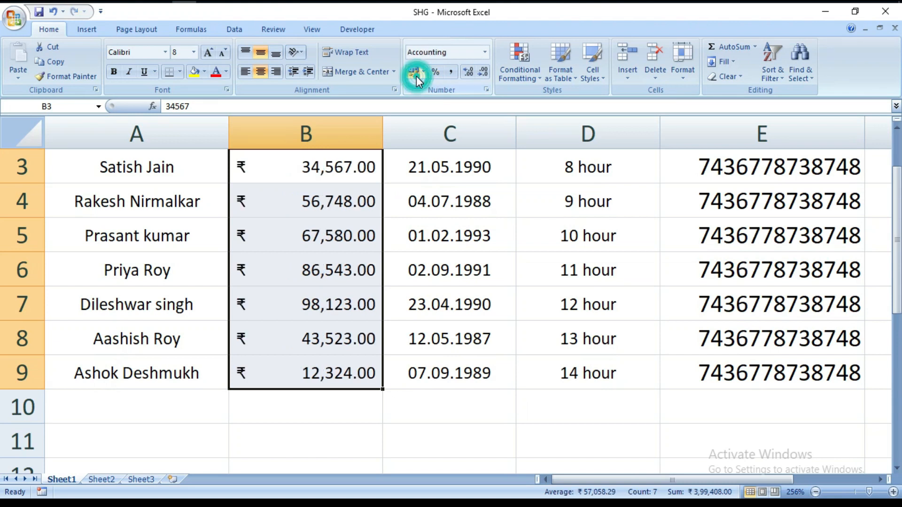
click(242, 338)
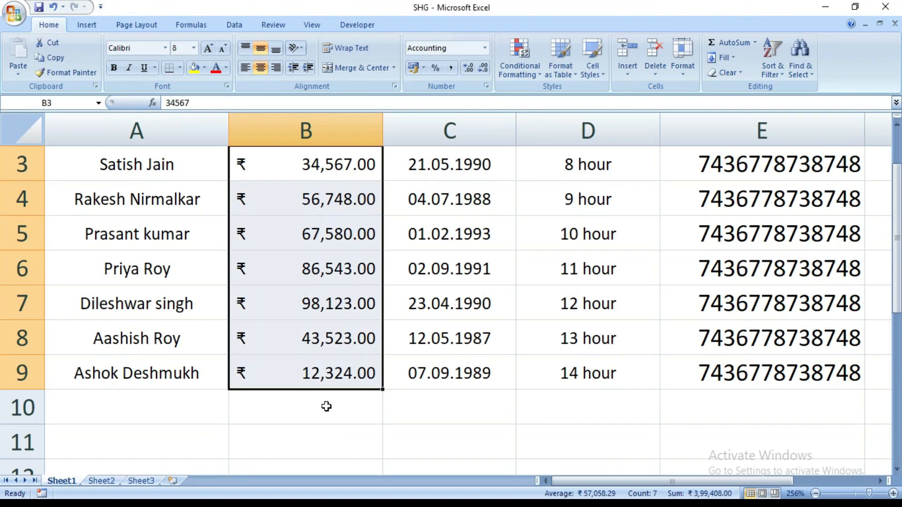
click(324, 407)
click(405, 416)
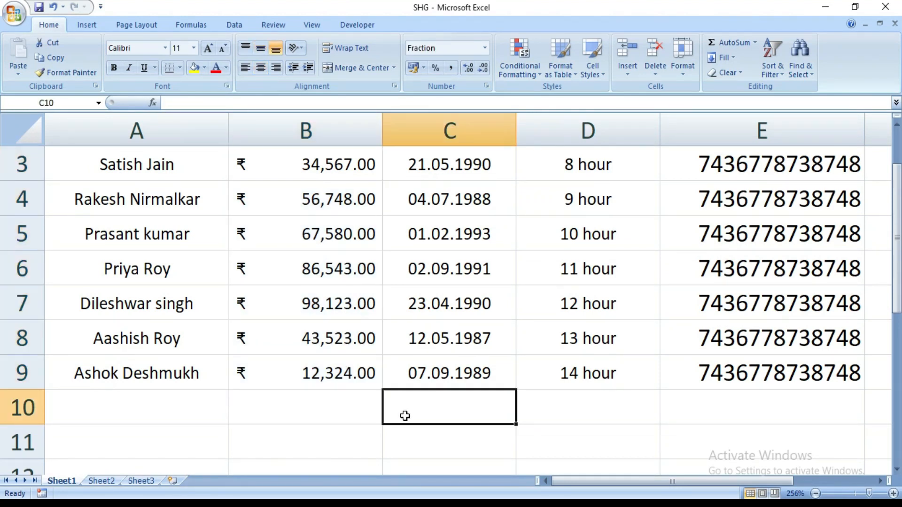
key(ctrl+z)
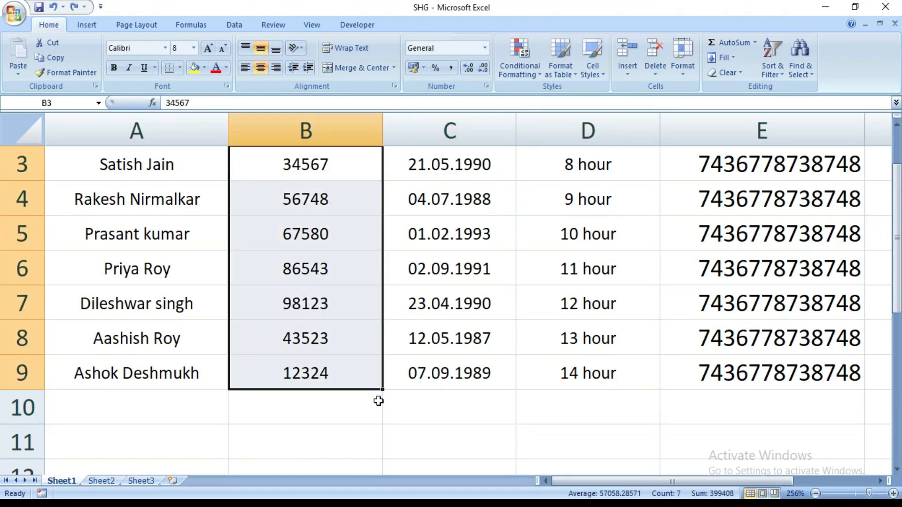
click(403, 432)
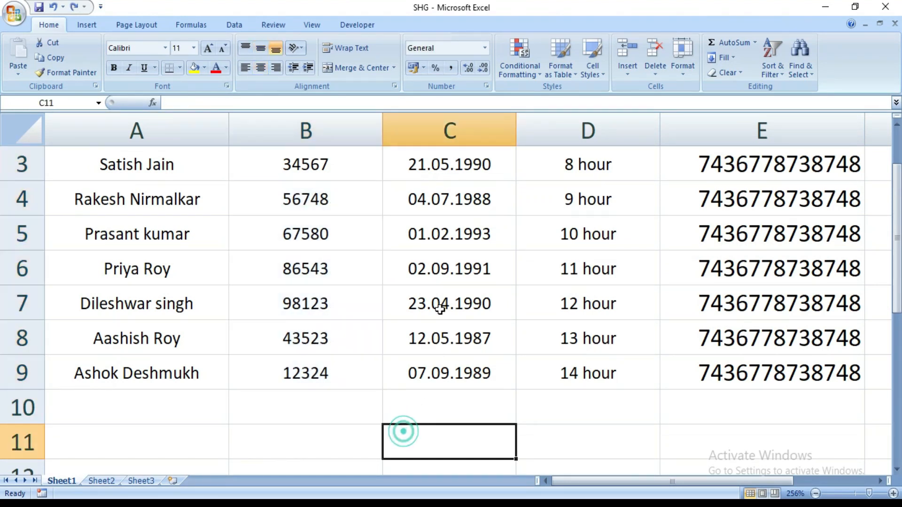
Step: Apply the ₹ English (India) accounting number format to the Code no. values in B3:B9
click(423, 70)
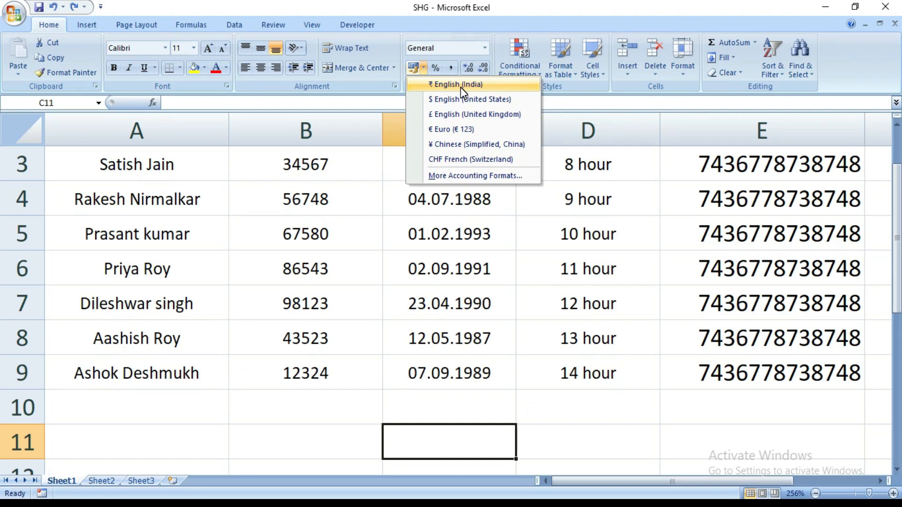
click(291, 437)
drag(270, 161, 312, 365)
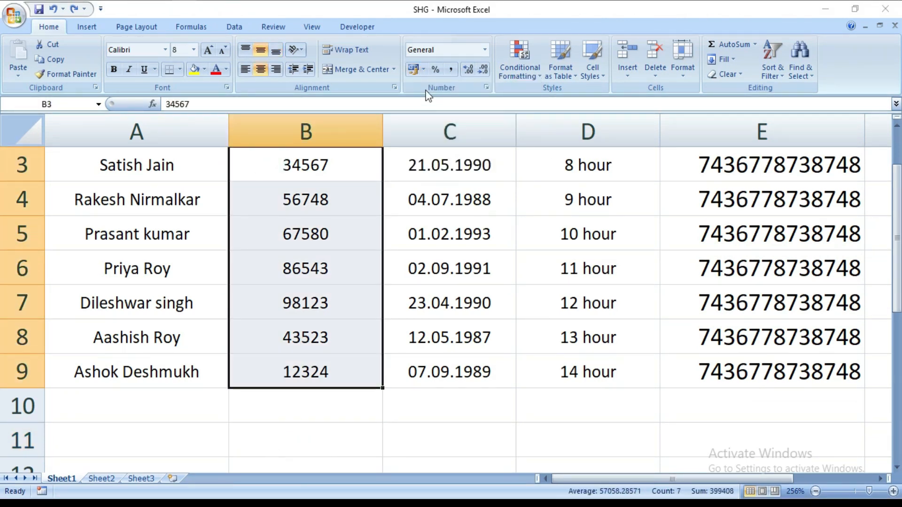
click(423, 69)
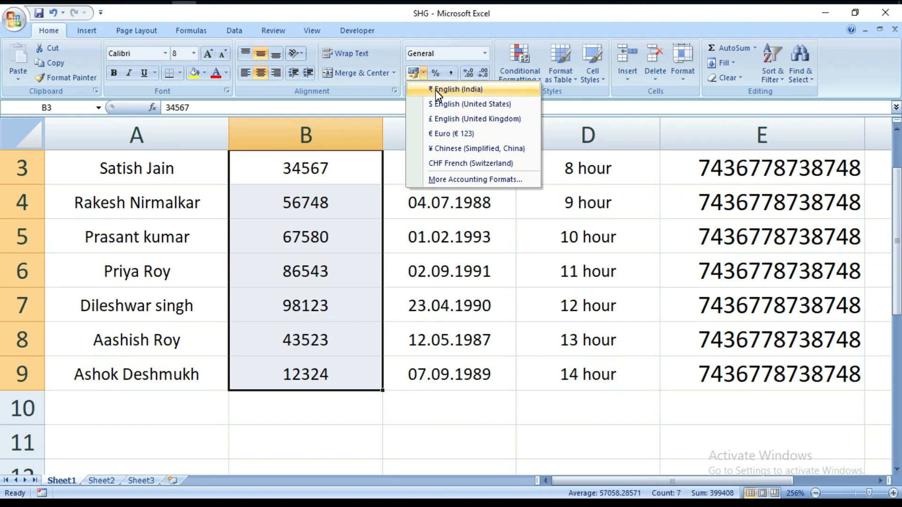
click(437, 91)
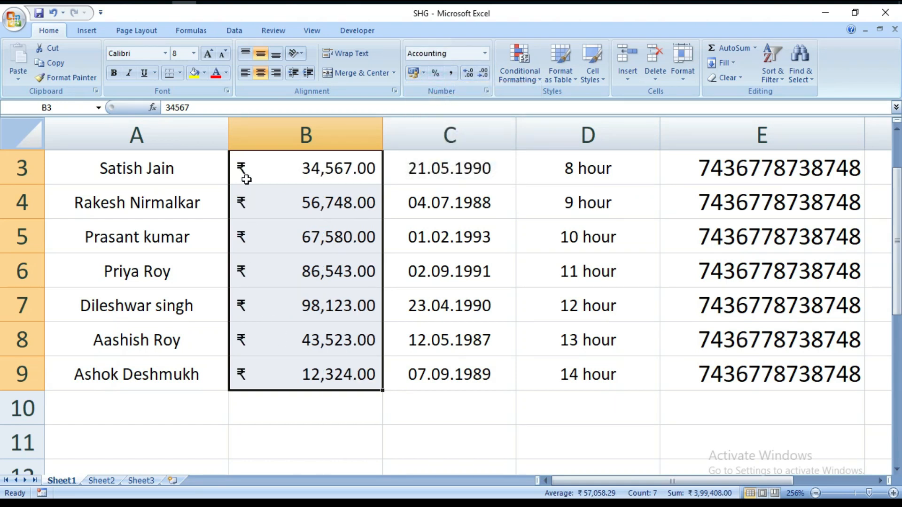
Step: Apply the $ English (United States) accounting number format to the Code no. values in B3:B9
click(301, 419)
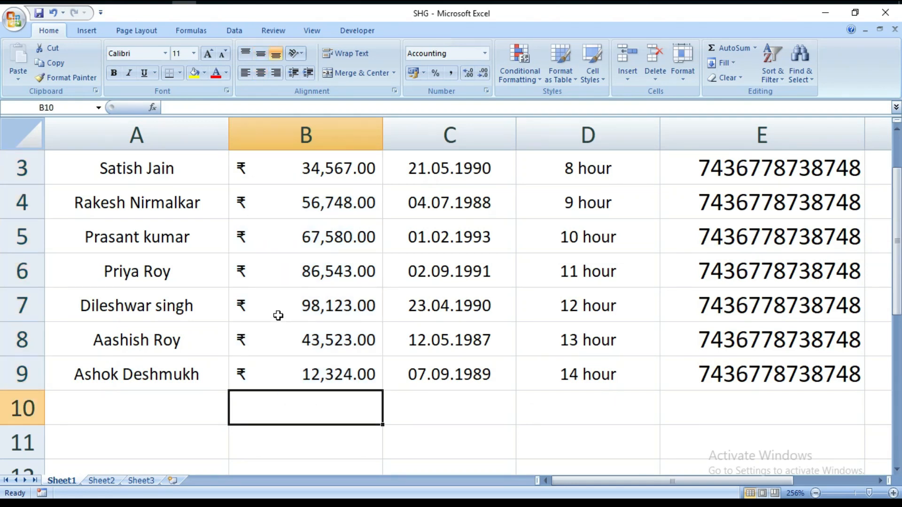
click(424, 72)
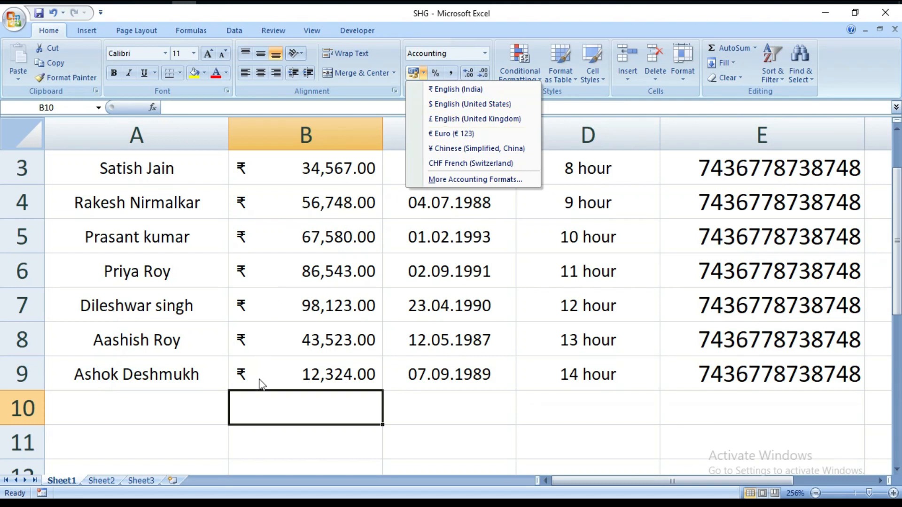
click(272, 404)
drag(261, 178, 282, 374)
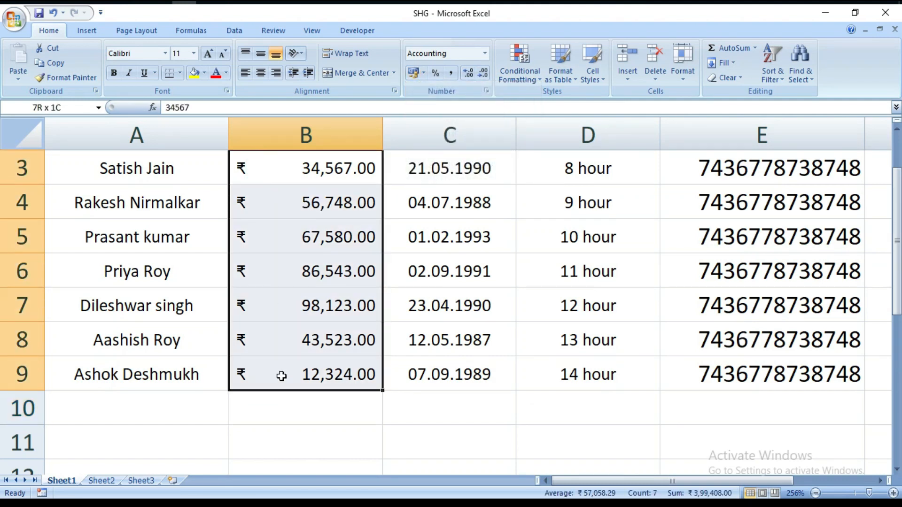
click(423, 73)
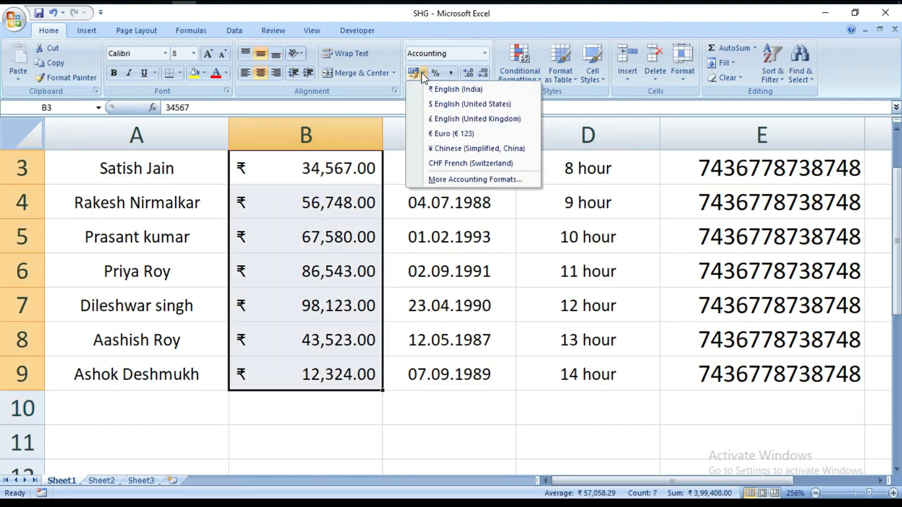
click(441, 105)
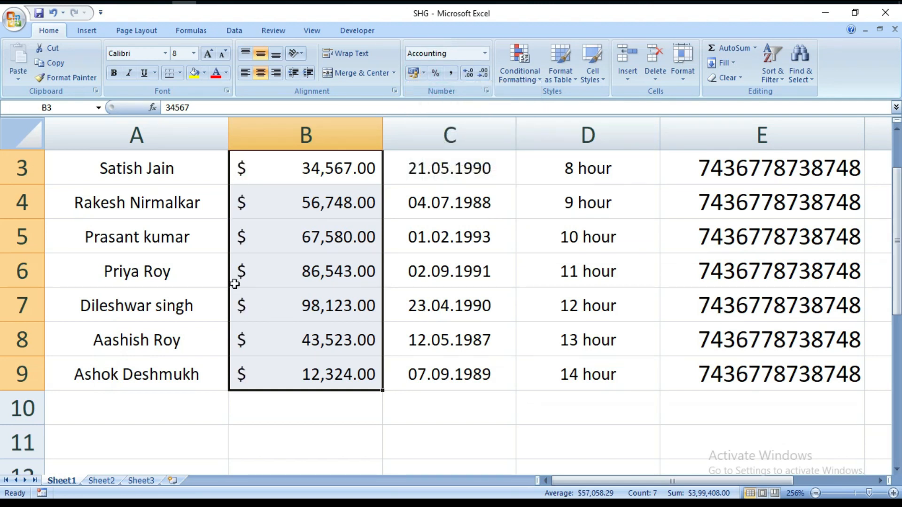
click(282, 405)
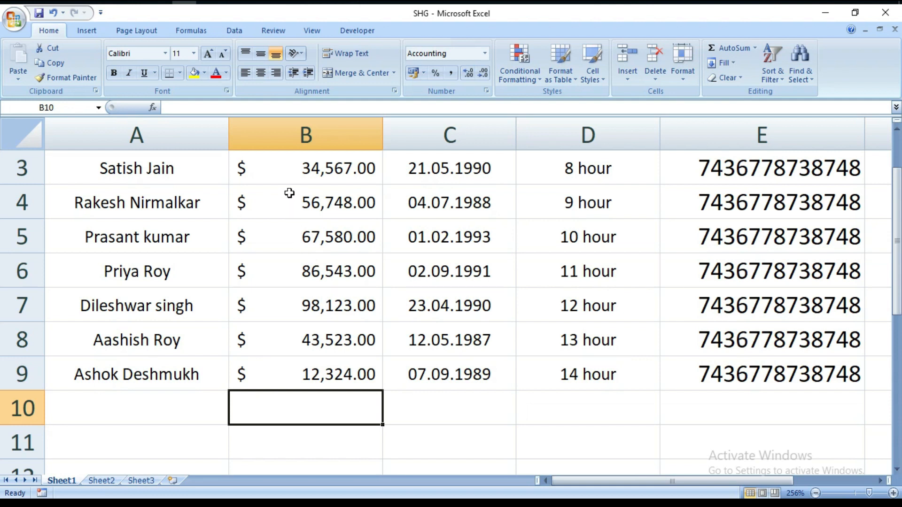
Step: Switch the Code no. values in B3:B9 to the £ English (United Kingdom) accounting number format
click(424, 73)
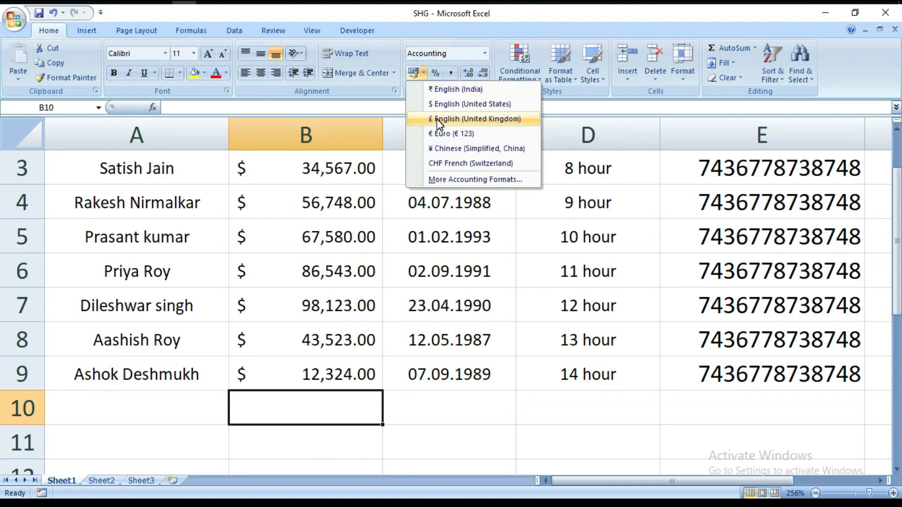
click(330, 419)
drag(280, 171, 273, 364)
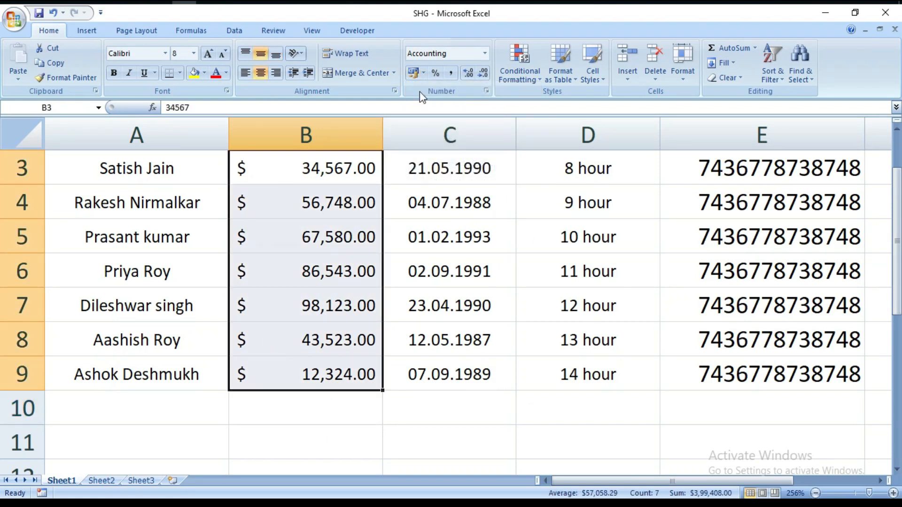
click(424, 72)
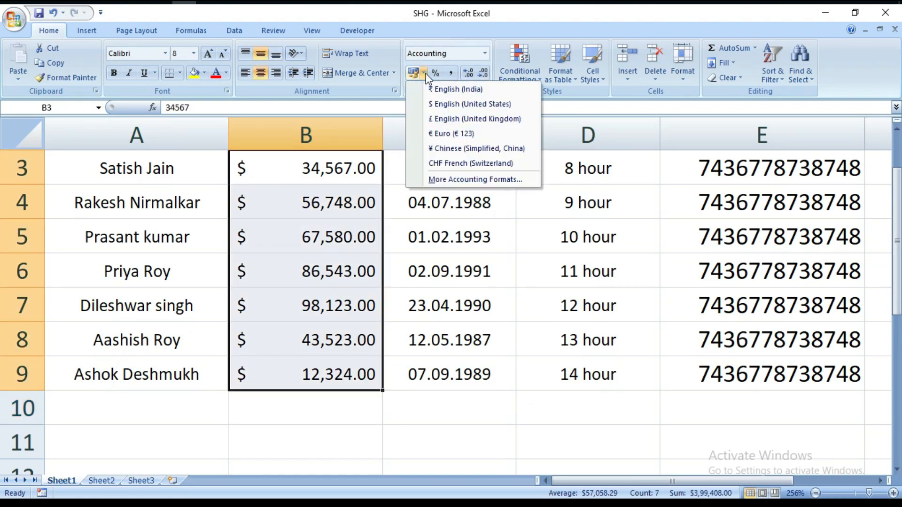
click(444, 119)
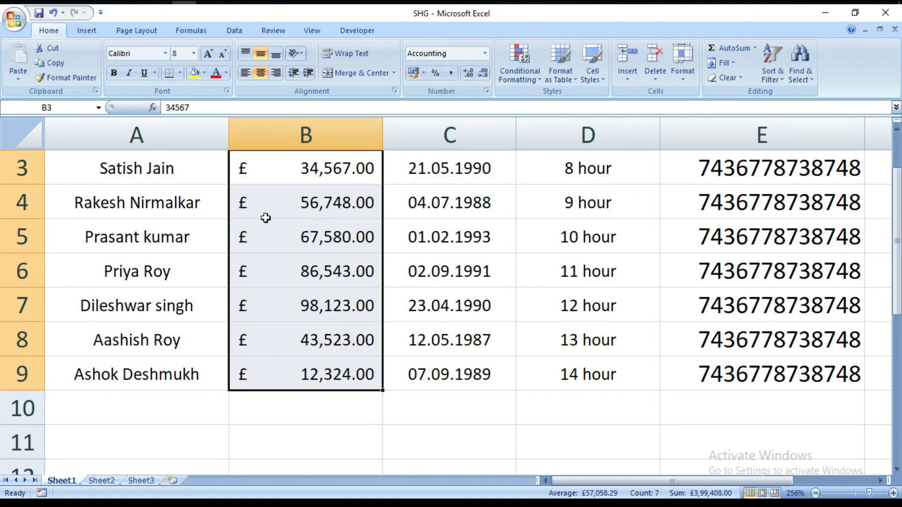
click(300, 408)
Step: Apply the € Euro (€ 123) accounting number format to the Code no. values in B3:B9
click(424, 73)
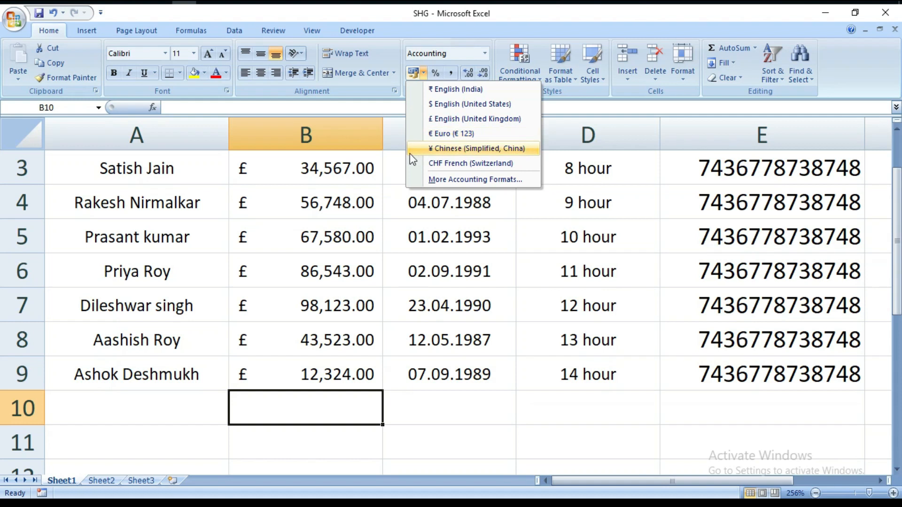
click(275, 394)
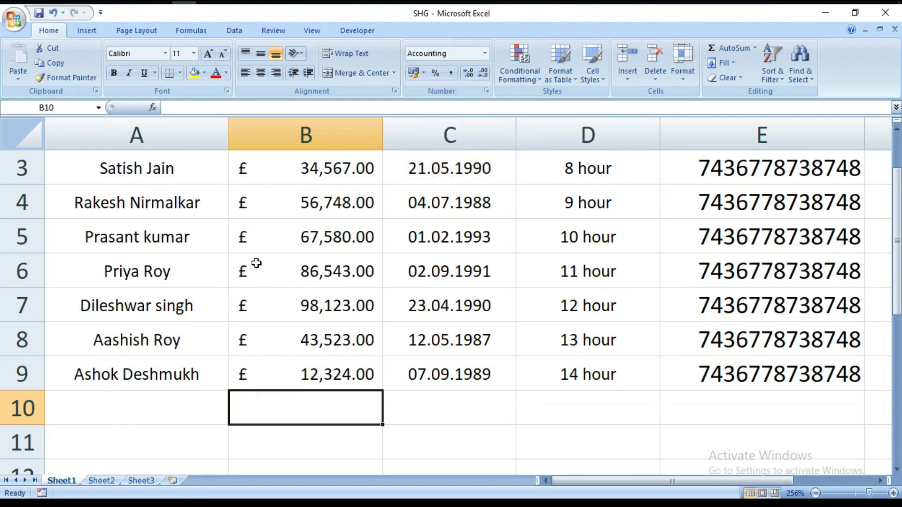
drag(277, 171, 295, 363)
click(424, 74)
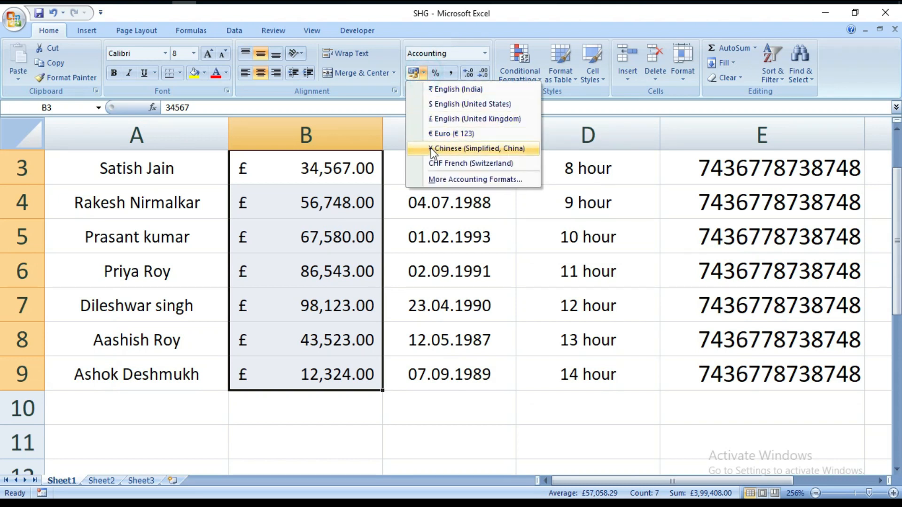
click(438, 134)
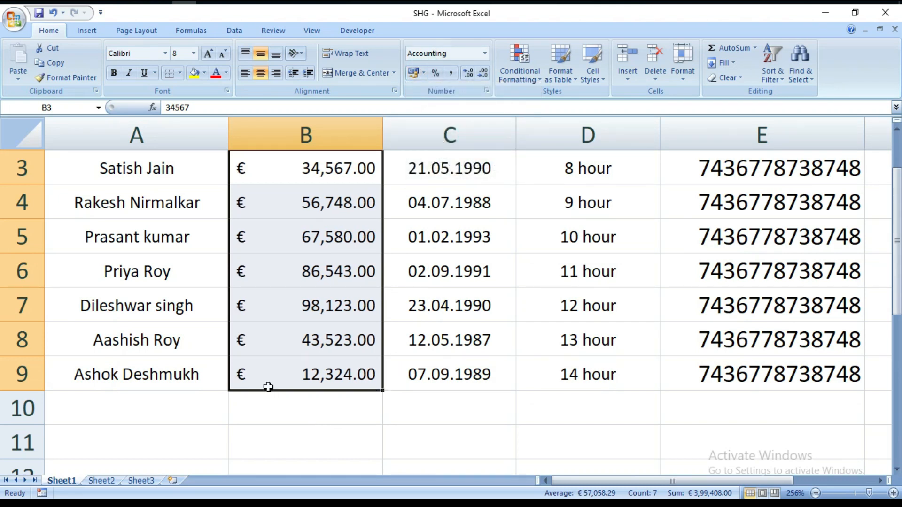
click(305, 407)
Step: Apply the ¥ Chinese (Simplified, China) accounting number format to the Code no. values in B3:B9
click(423, 73)
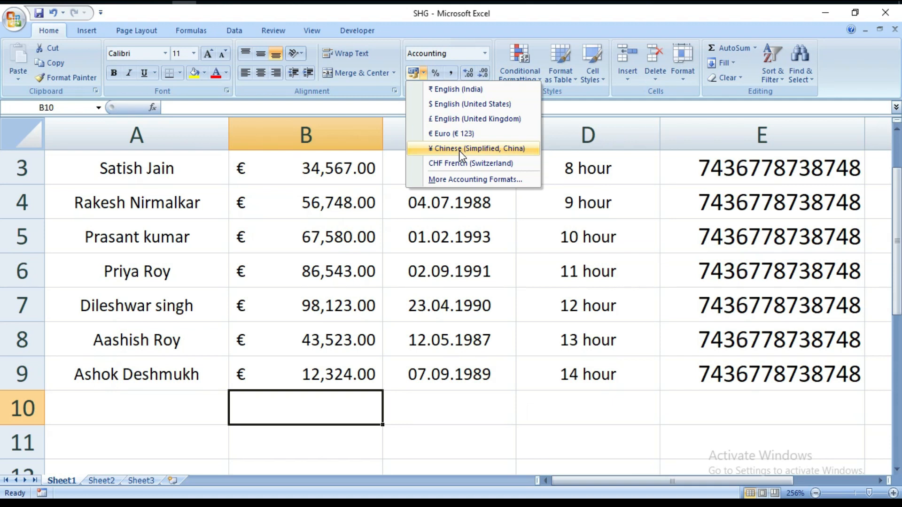
click(316, 408)
drag(254, 168, 288, 367)
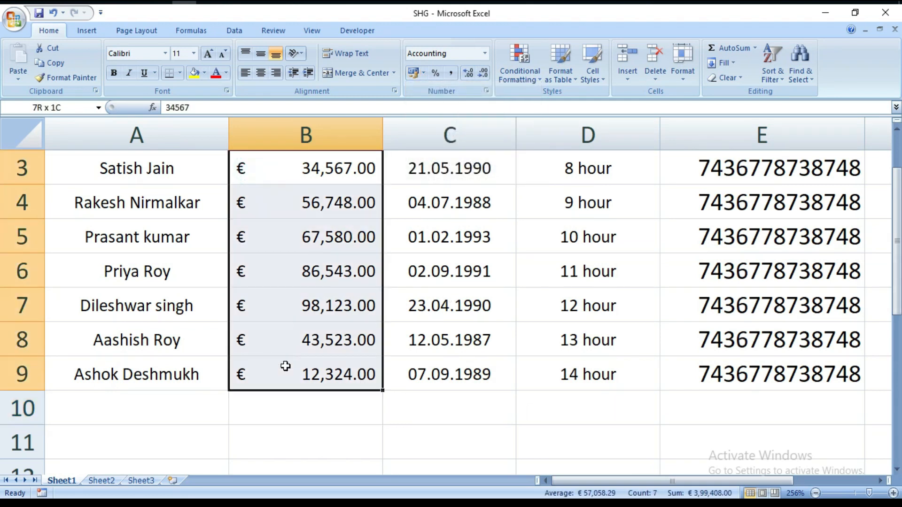
click(424, 74)
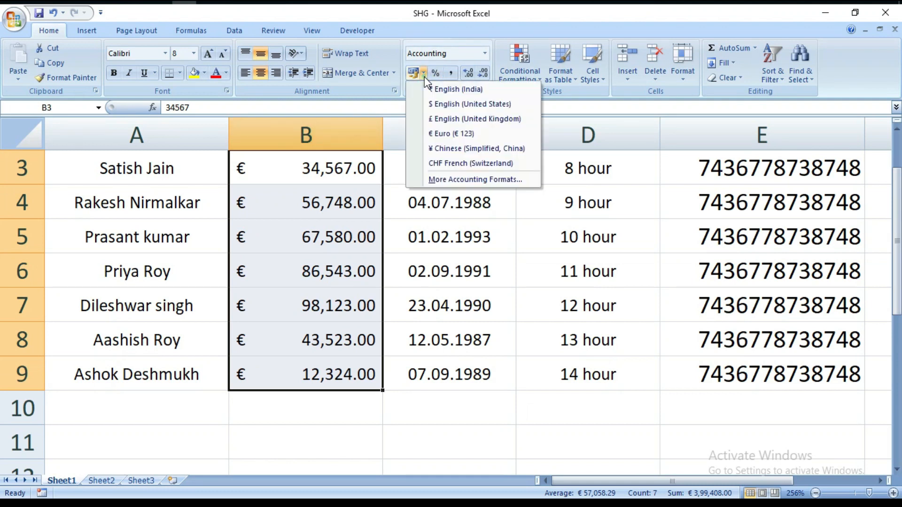
click(441, 149)
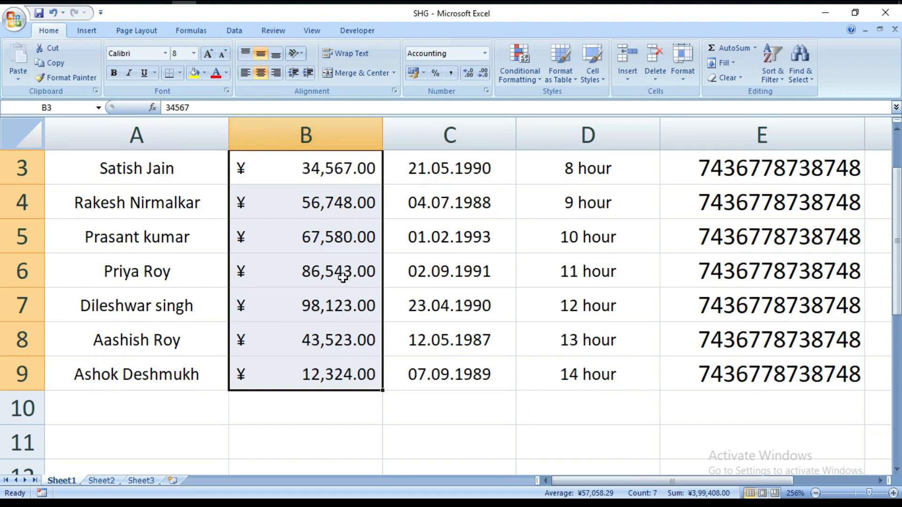
click(266, 408)
Step: Apply the CHF French (Switzerland) accounting number format to the Code no. values in B3:B9
click(423, 73)
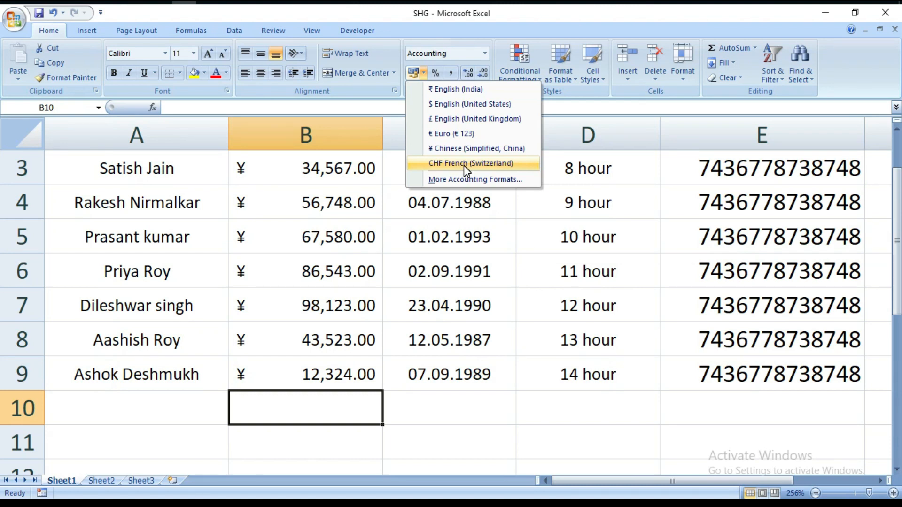
click(311, 418)
drag(273, 172, 276, 364)
click(423, 73)
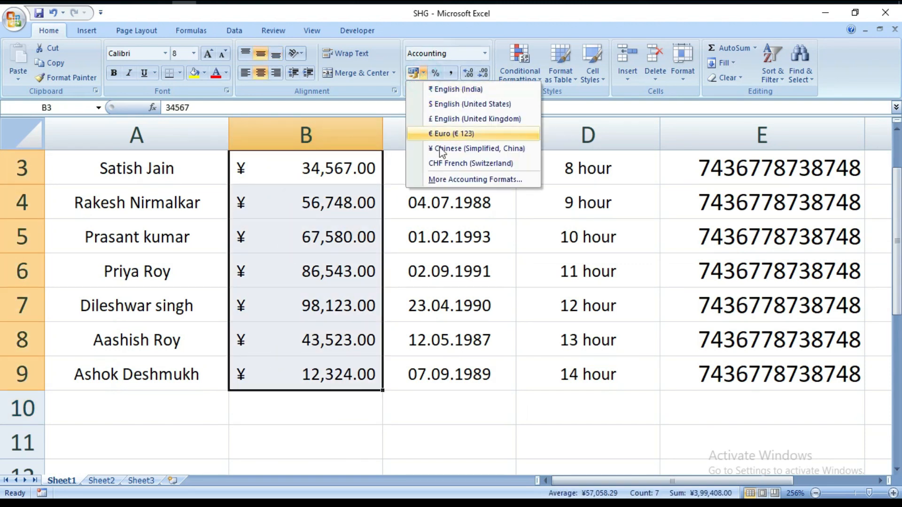
click(443, 163)
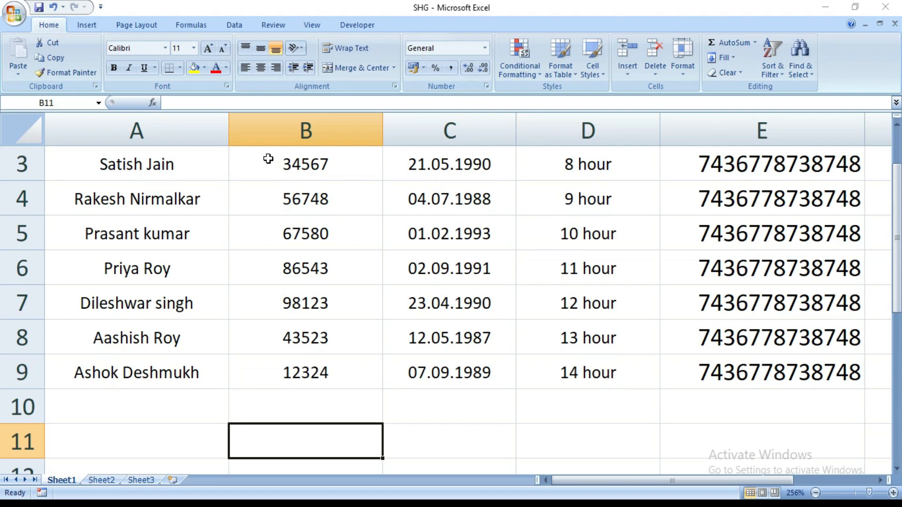
Step: Apply Percent Style to the Code no. values in B3:B9
drag(268, 158, 286, 373)
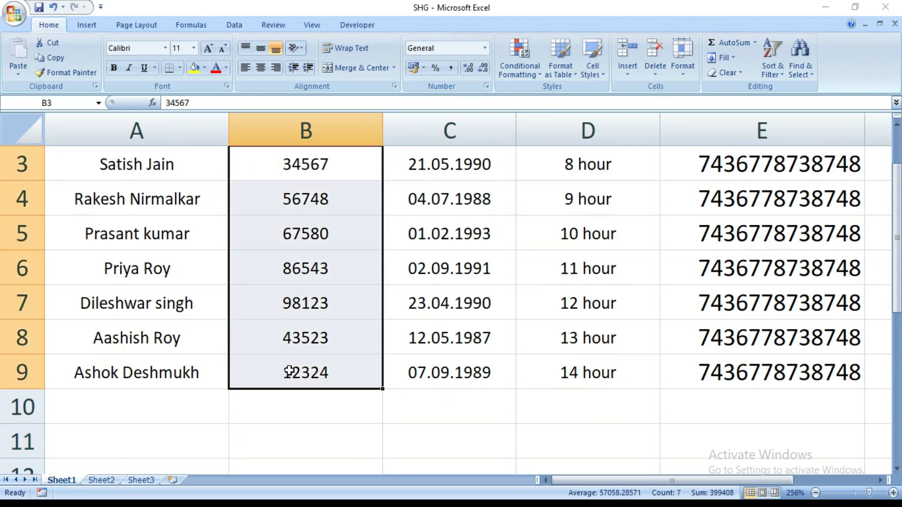
click(436, 73)
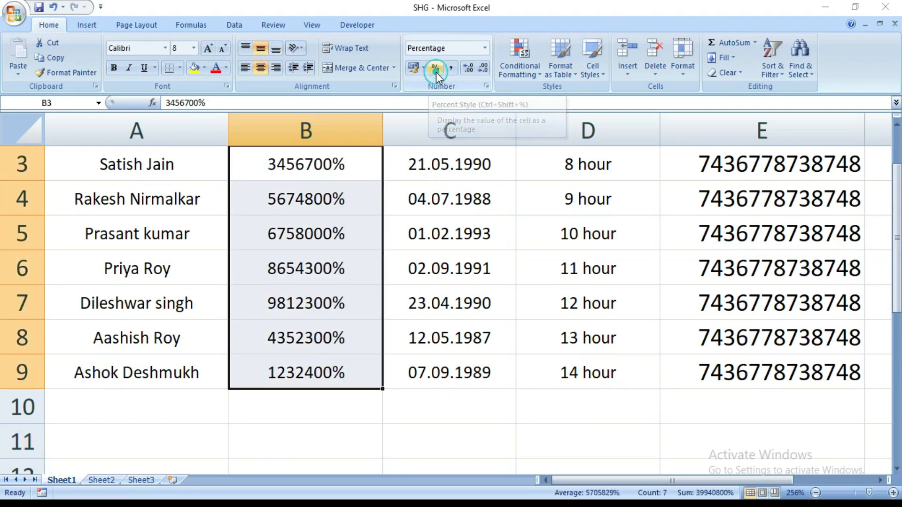
click(336, 431)
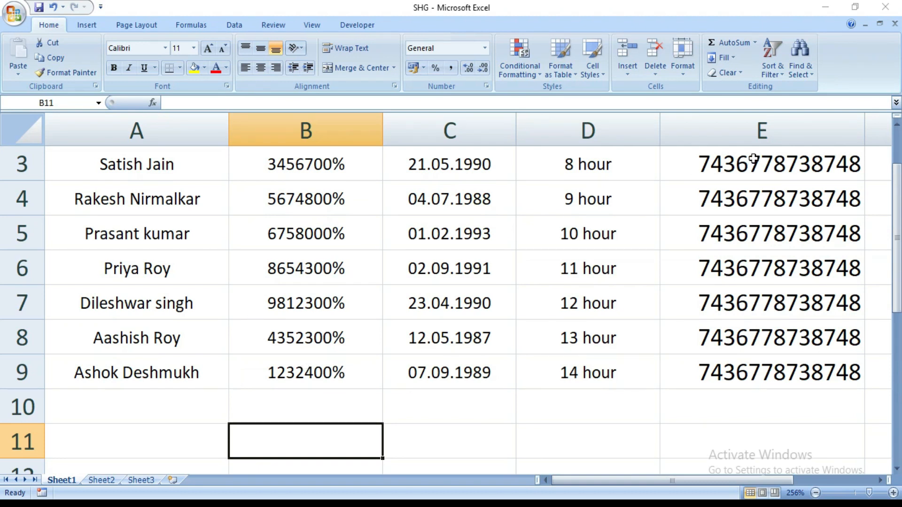
Step: Apply Percent Style to the long numbers in E3:E9
drag(753, 162, 751, 372)
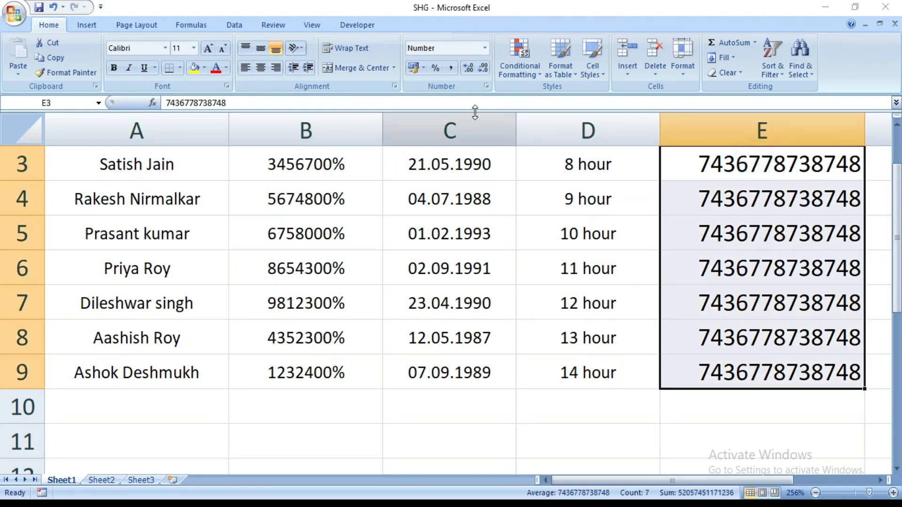
click(436, 68)
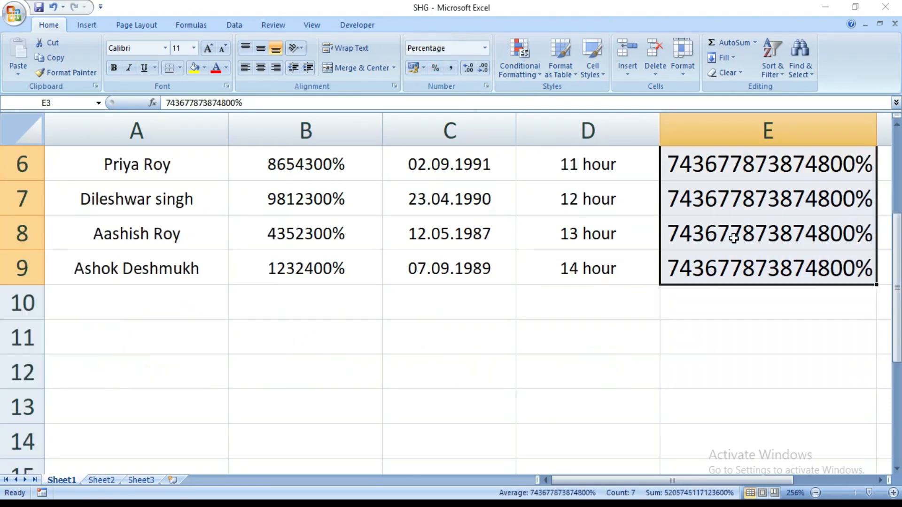
click(710, 394)
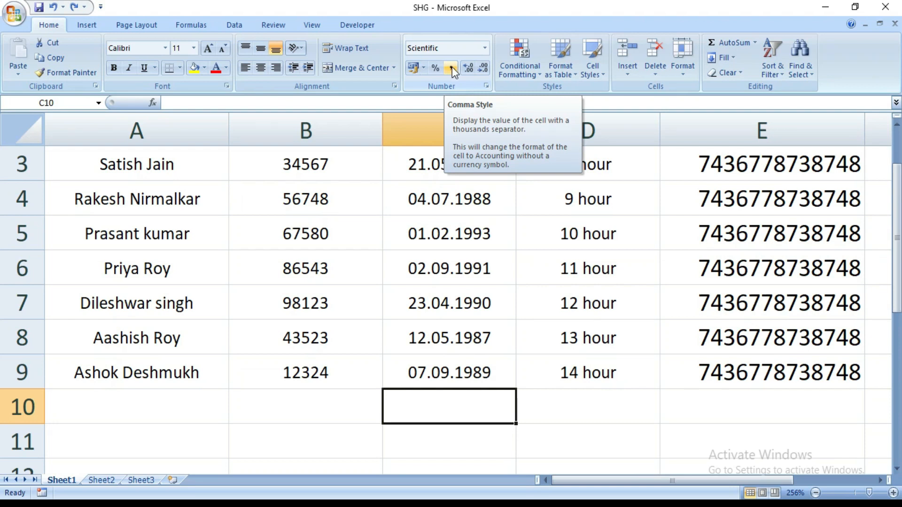
Step: Apply Comma Style to the long numbers in E3:E9 to show them with thousands separators
click(714, 419)
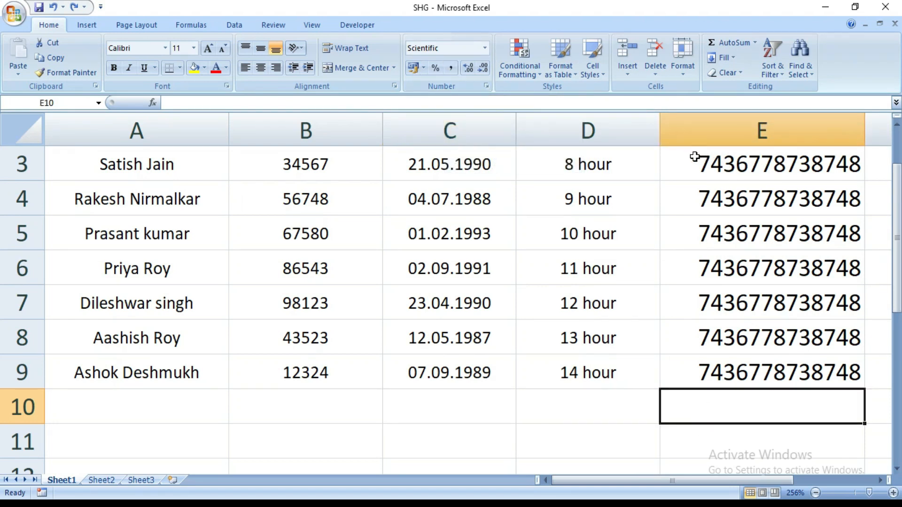
drag(694, 159, 796, 373)
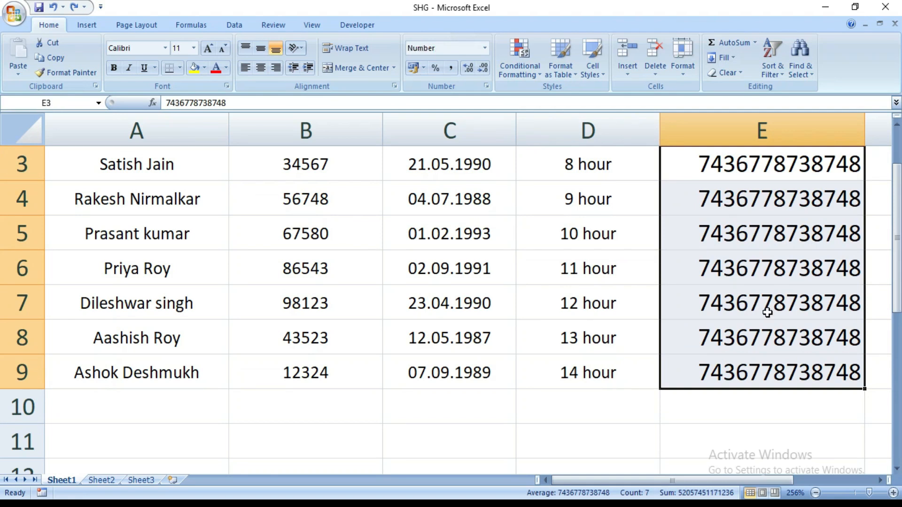
click(452, 69)
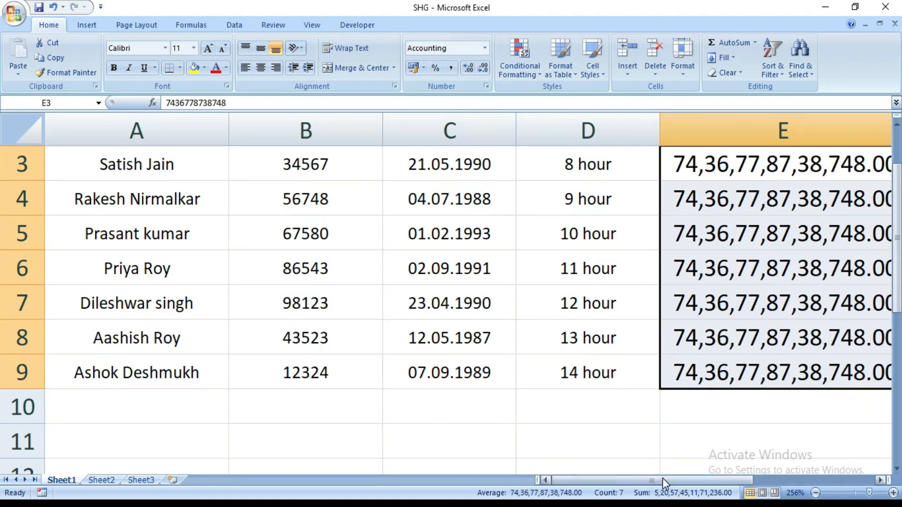
drag(662, 478, 702, 479)
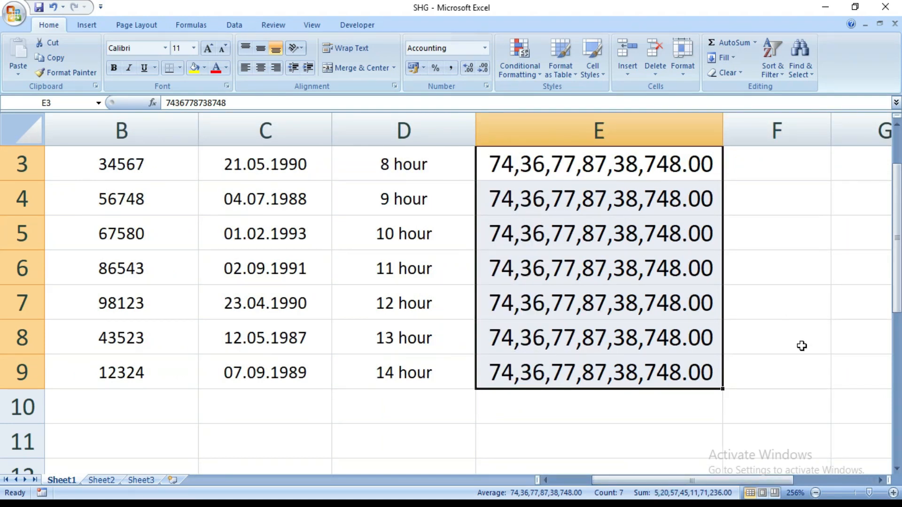
click(801, 371)
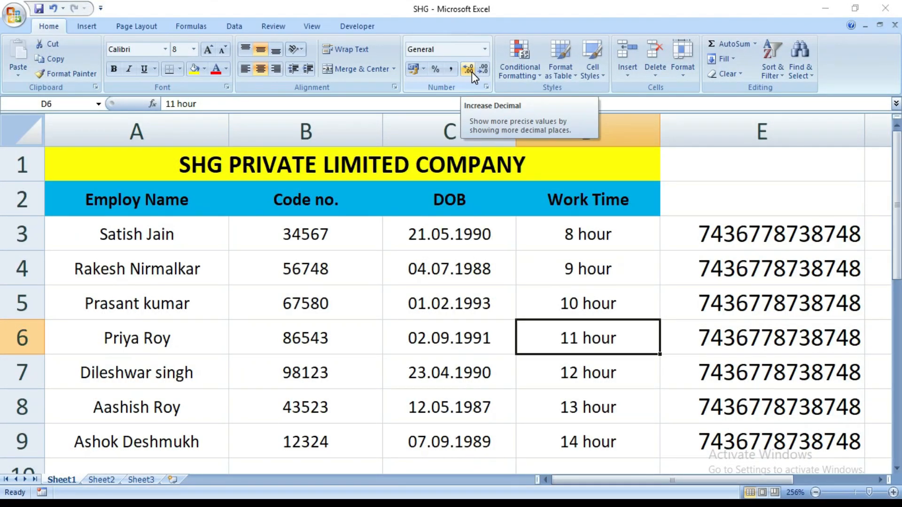
Step: Increase the decimals of the Code no. values in B3:B9 to seven decimal places
drag(287, 235, 302, 438)
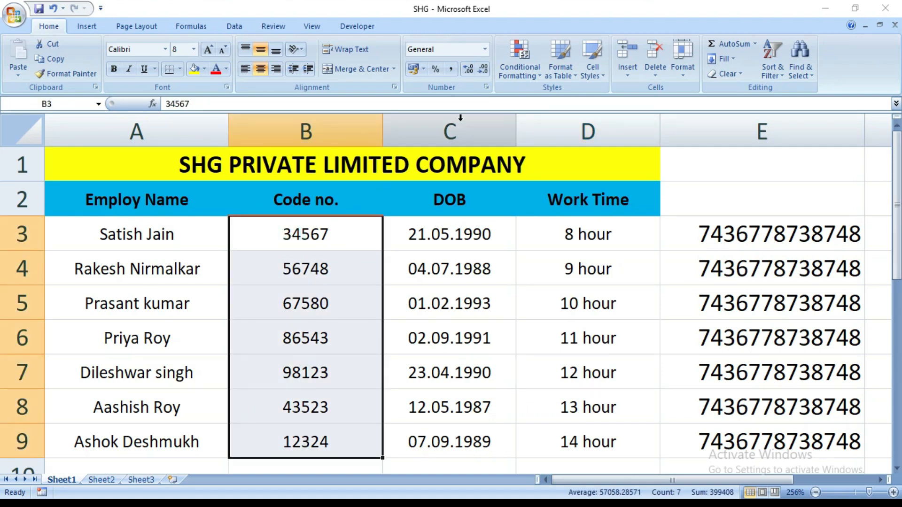
click(468, 71)
click(467, 70)
click(467, 71)
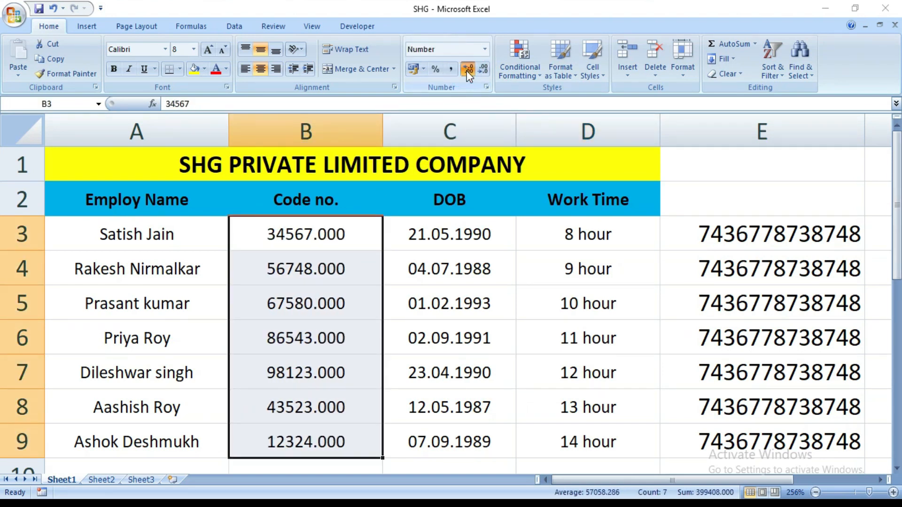
click(467, 70)
click(467, 71)
click(467, 71)
click(468, 71)
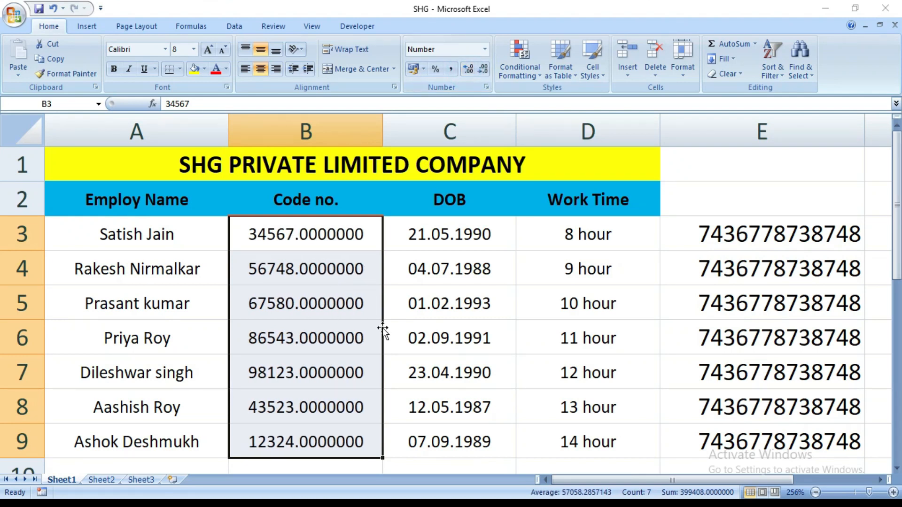
Step: Decrease the decimals of the Code no. values in B3:B9 to zero decimal places
click(409, 465)
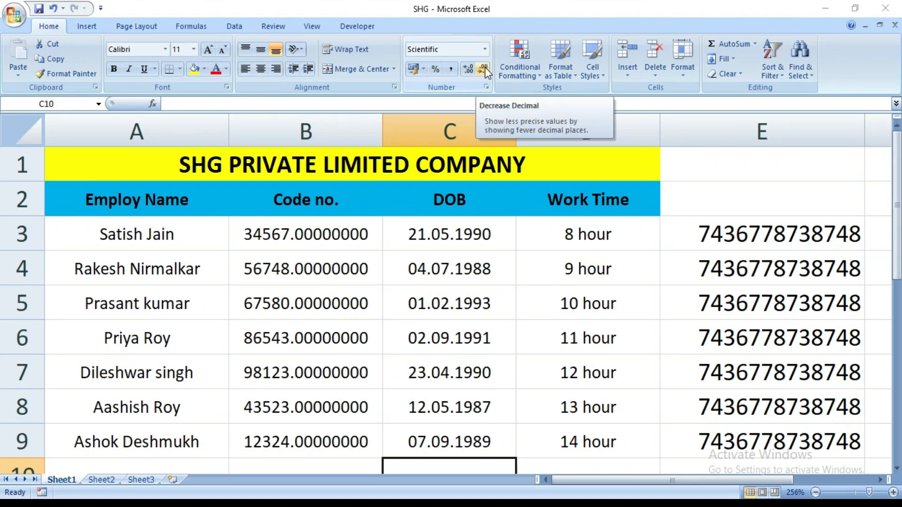
drag(292, 225, 293, 434)
click(292, 434)
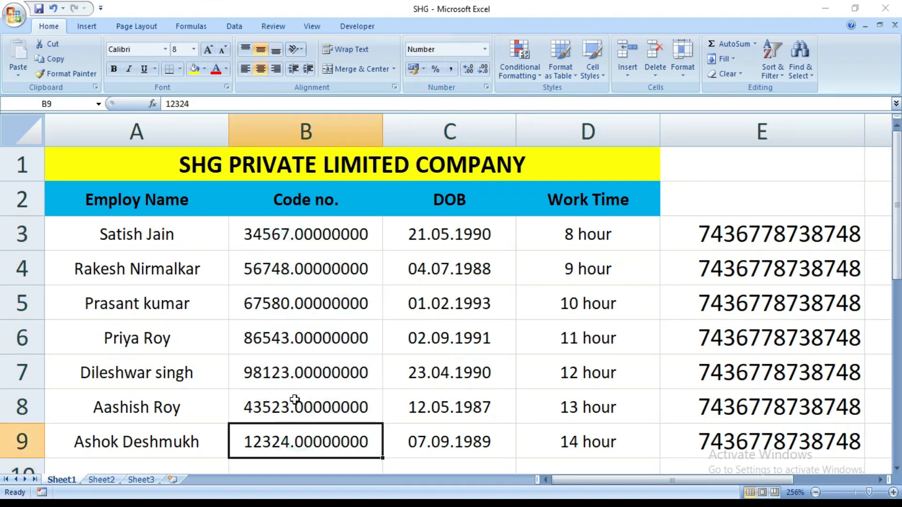
drag(295, 234, 289, 431)
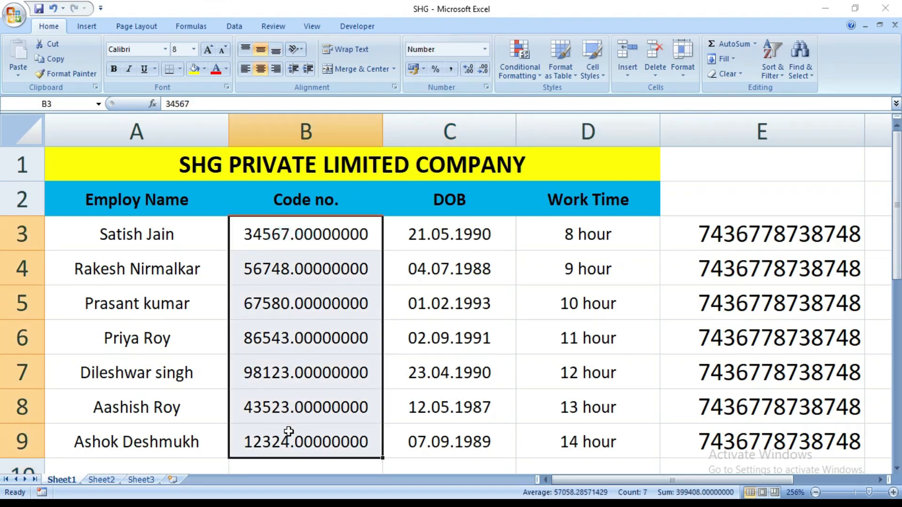
click(484, 69)
click(485, 70)
click(484, 69)
click(485, 70)
click(485, 70)
click(485, 69)
click(484, 69)
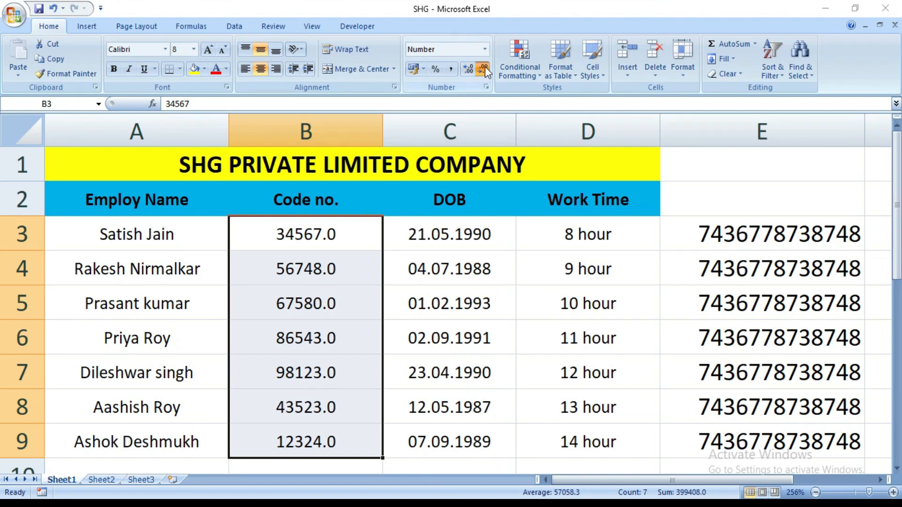
click(485, 68)
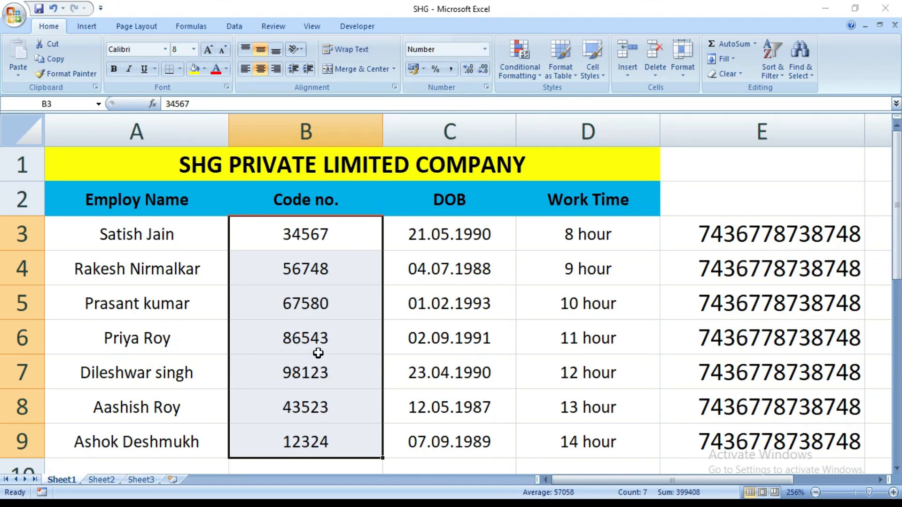
click(448, 464)
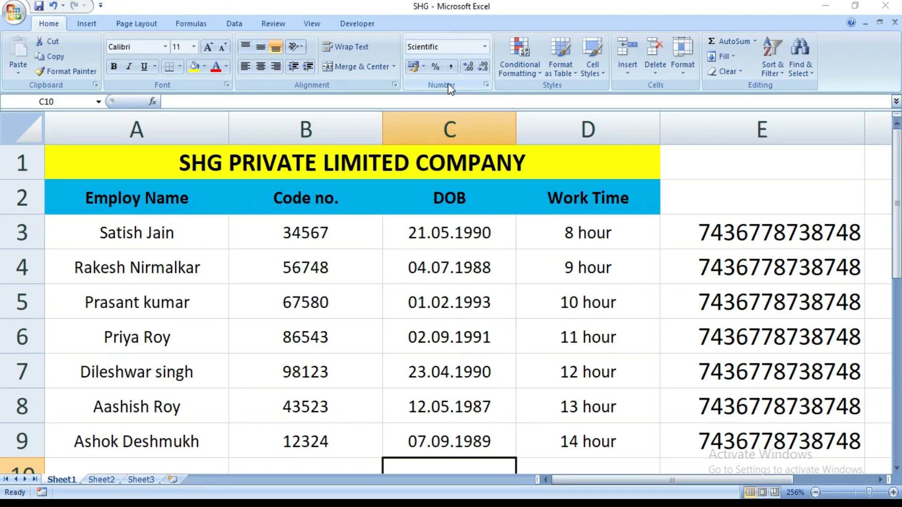
Step: Apply the General number format to the whole data range A3:E9
click(487, 85)
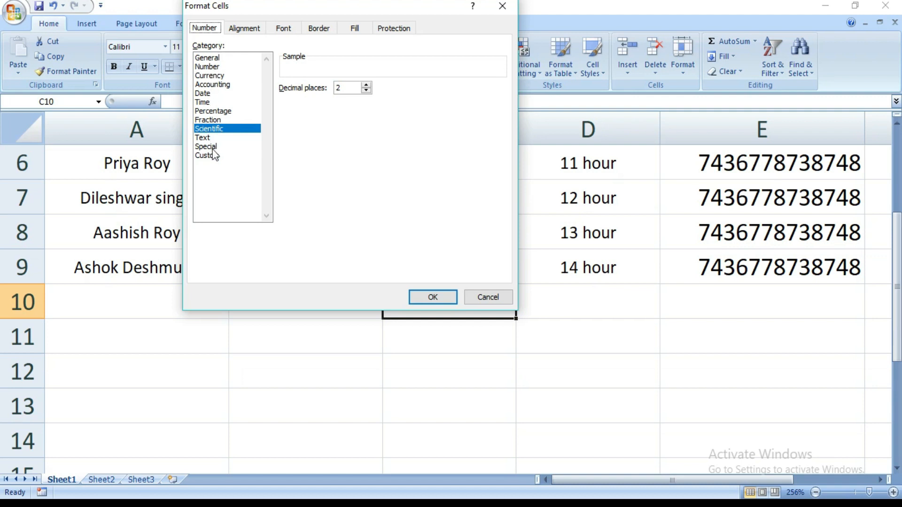
click(207, 61)
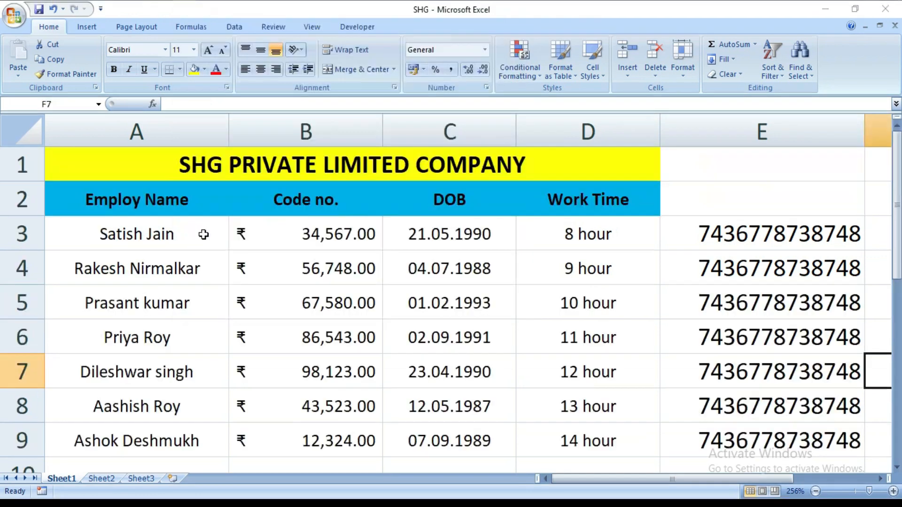
drag(198, 230, 786, 439)
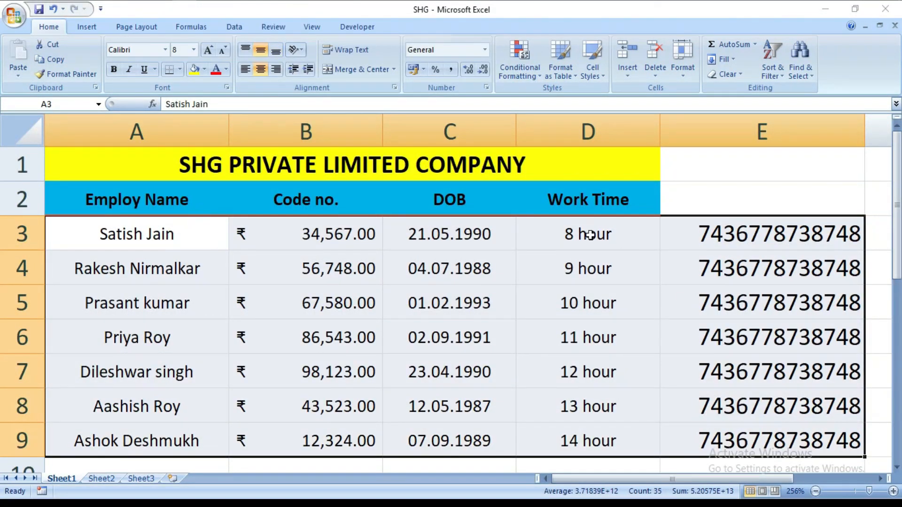
click(486, 87)
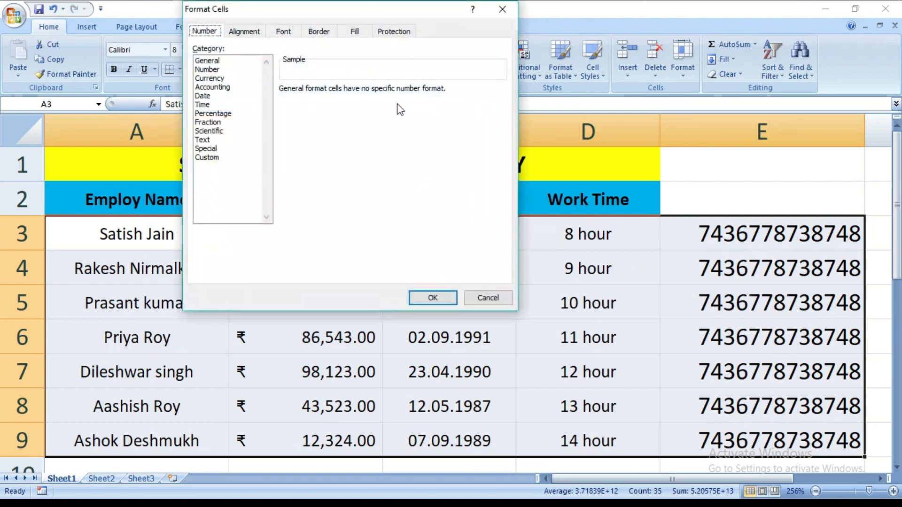
click(211, 61)
click(432, 298)
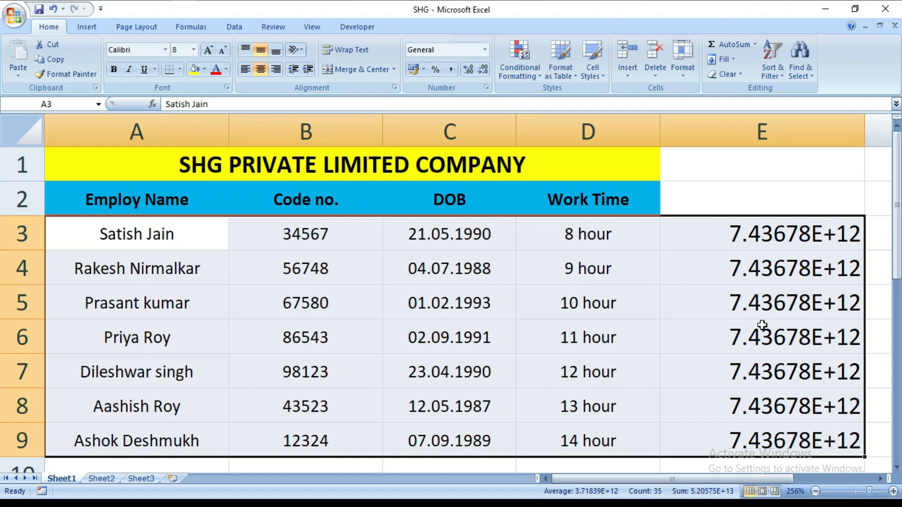
click(505, 414)
click(363, 465)
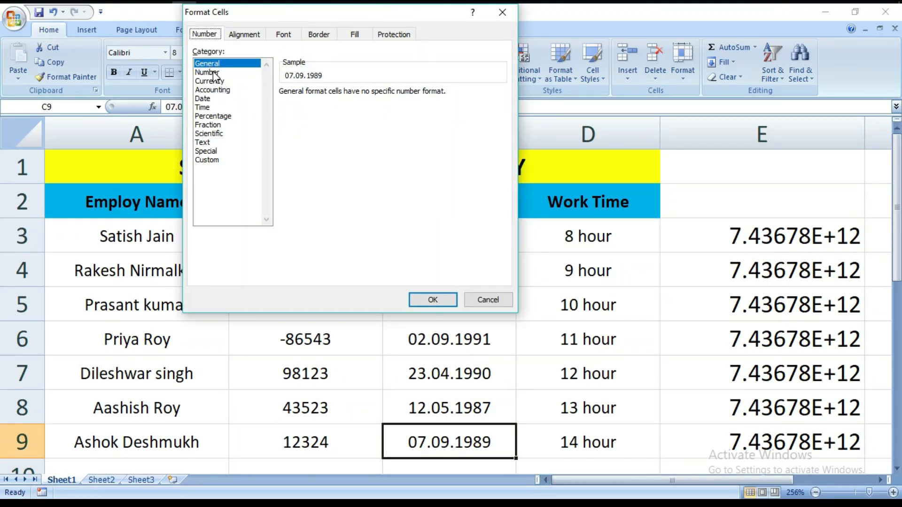
Step: Apply the Number format with 3 decimal places to the Code no. values in B3:B9
click(205, 72)
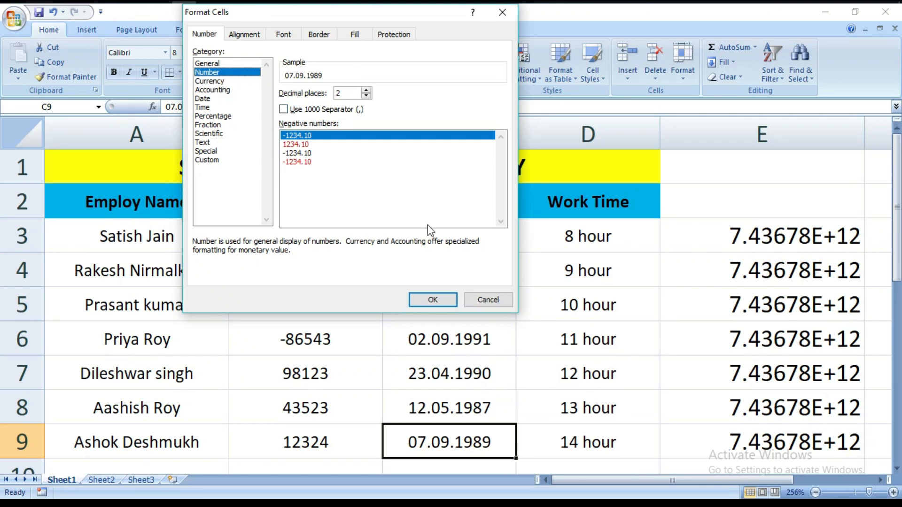
click(478, 301)
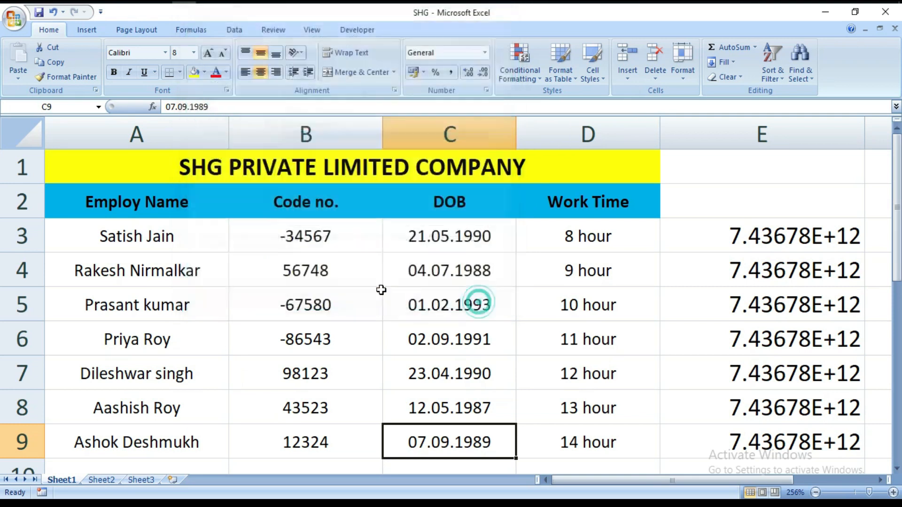
click(316, 242)
drag(316, 242, 310, 428)
click(487, 87)
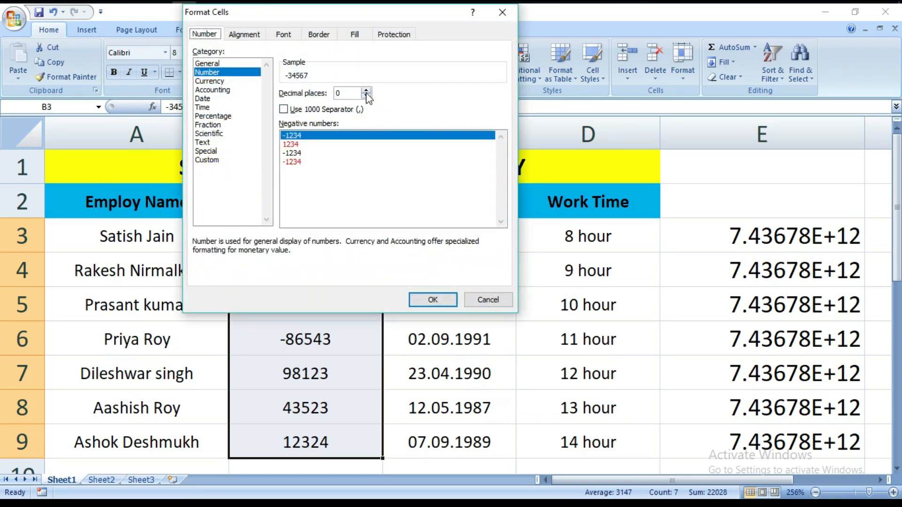
click(356, 94)
click(366, 90)
click(366, 90)
click(366, 90)
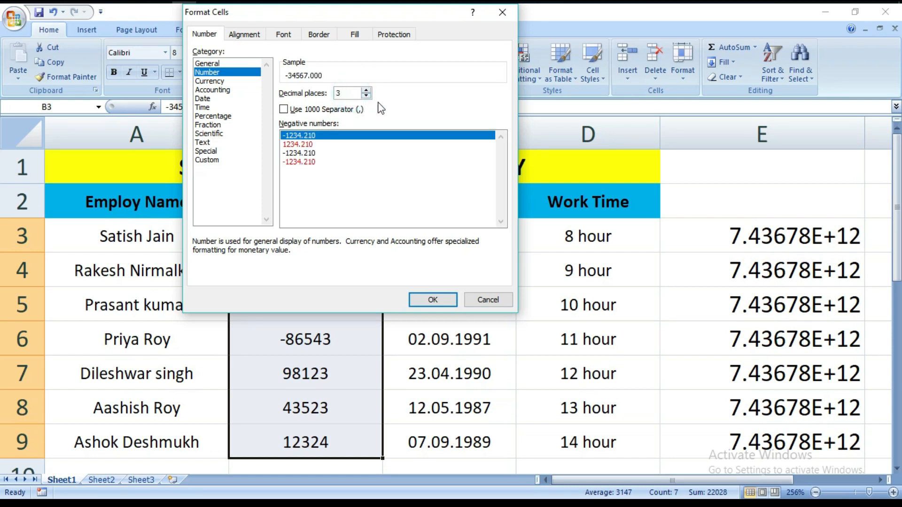
click(437, 299)
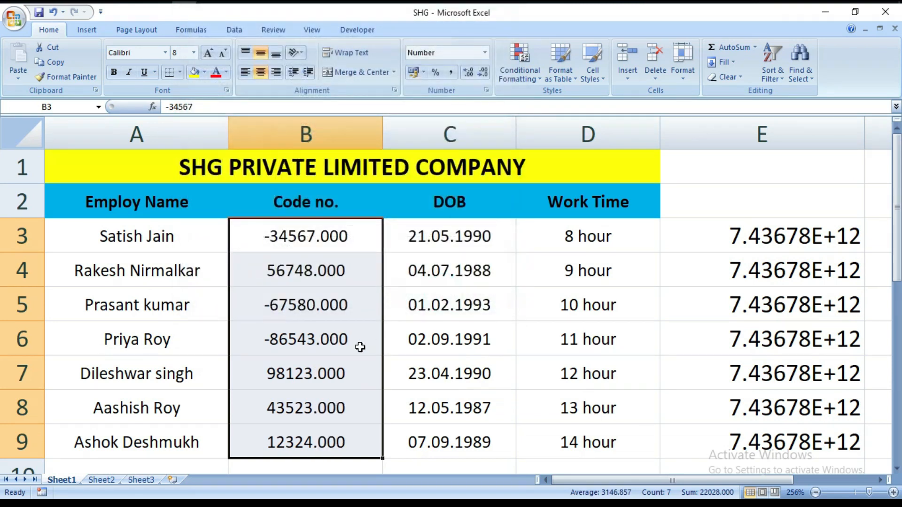
click(444, 462)
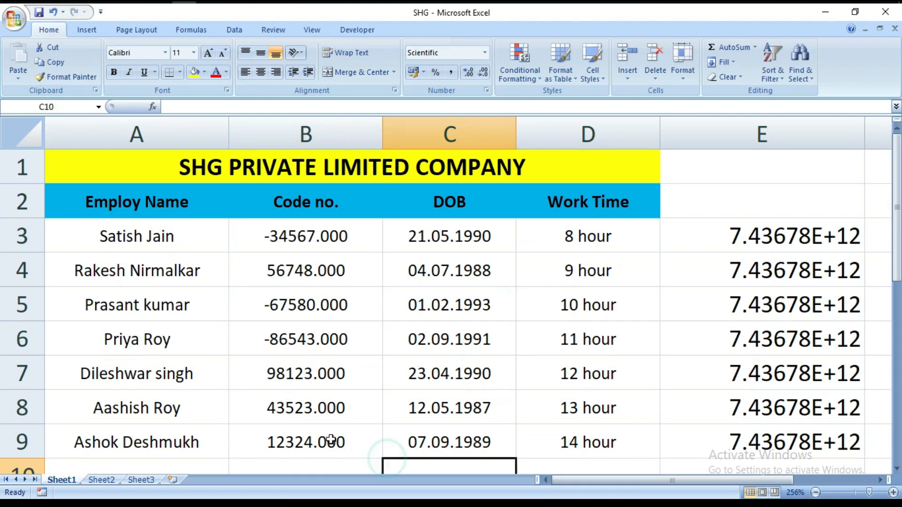
click(486, 90)
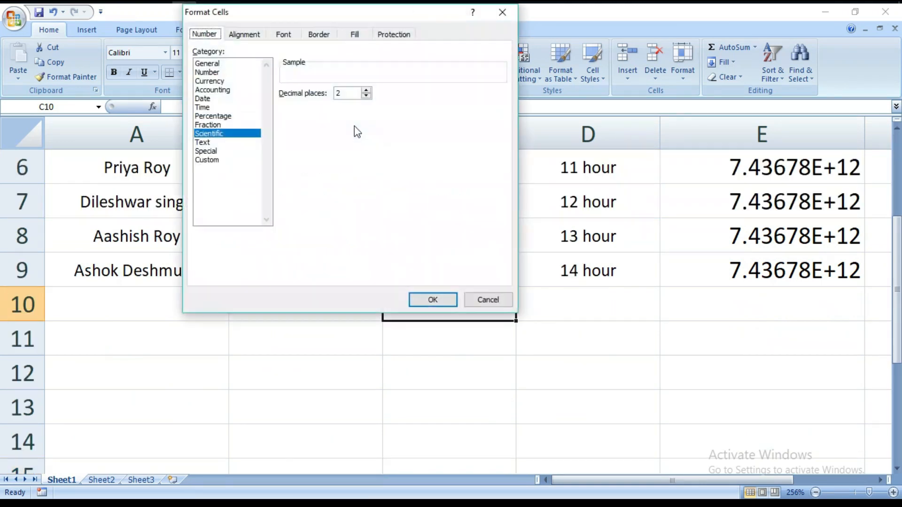
click(217, 73)
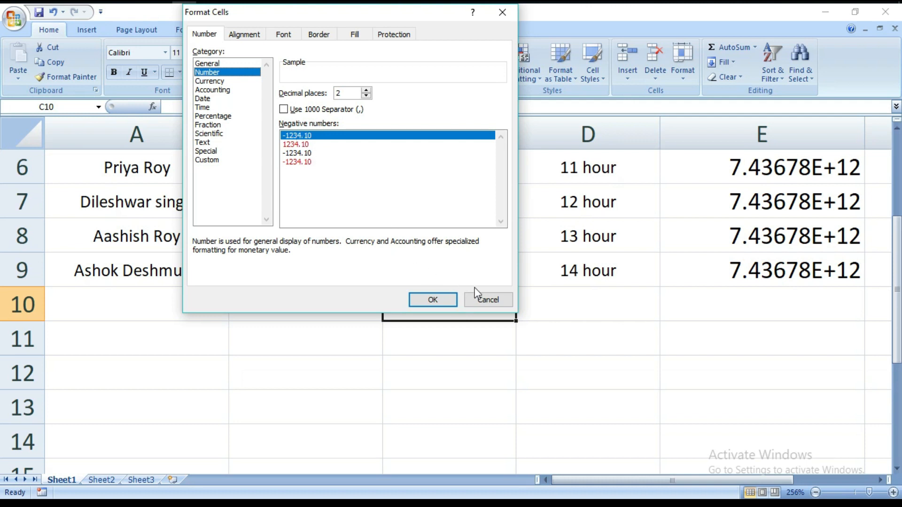
click(426, 299)
click(291, 179)
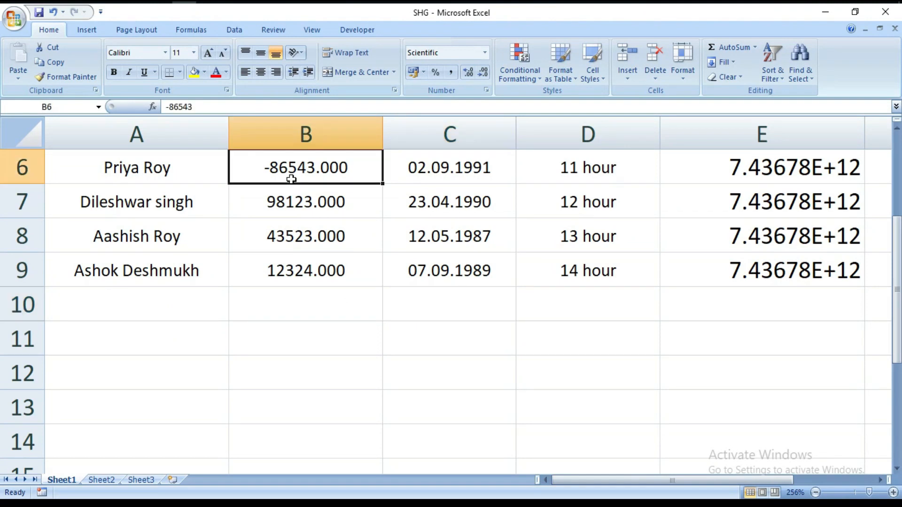
double_click(291, 179)
click(417, 354)
scroll(296, 338, up, 2)
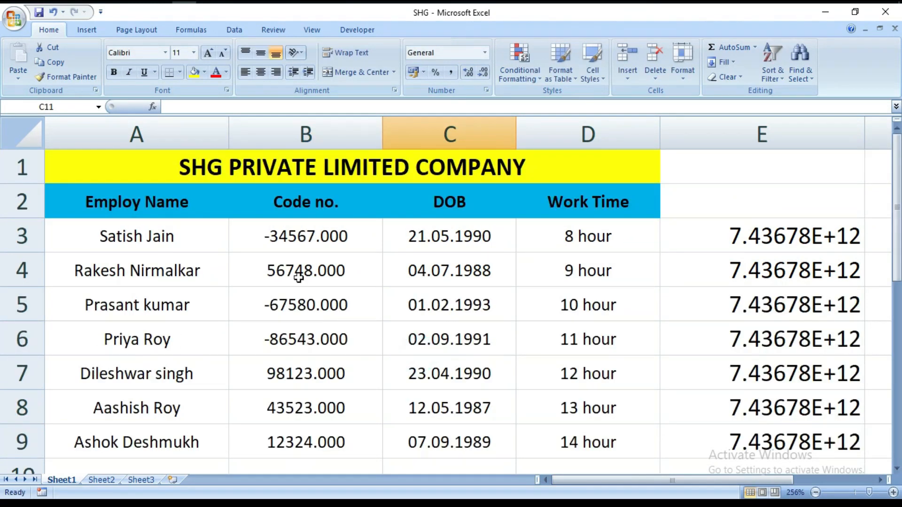
Step: Format the negative Code no. in B3 as a red number without a minus sign
click(302, 235)
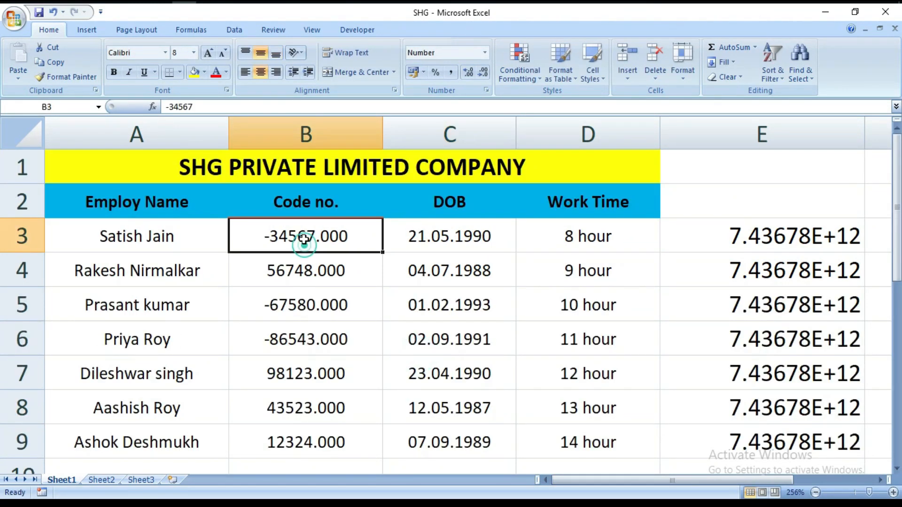
click(487, 90)
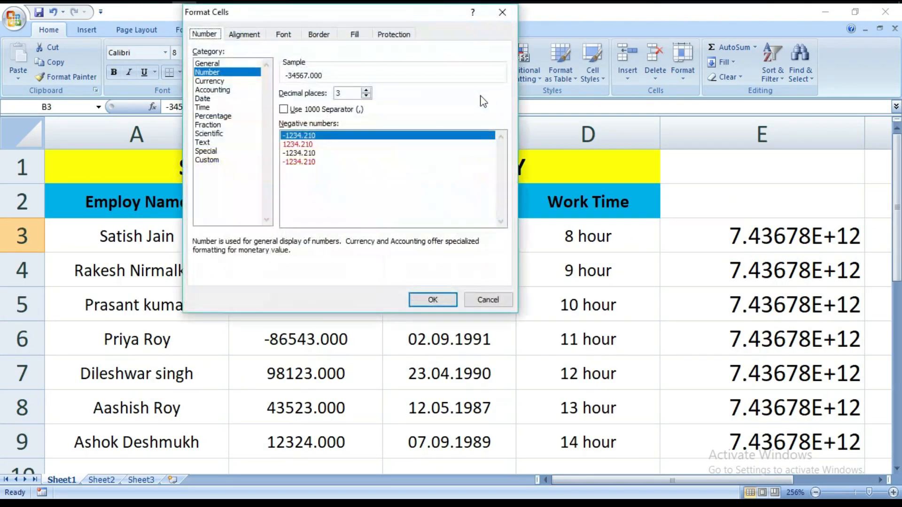
click(296, 144)
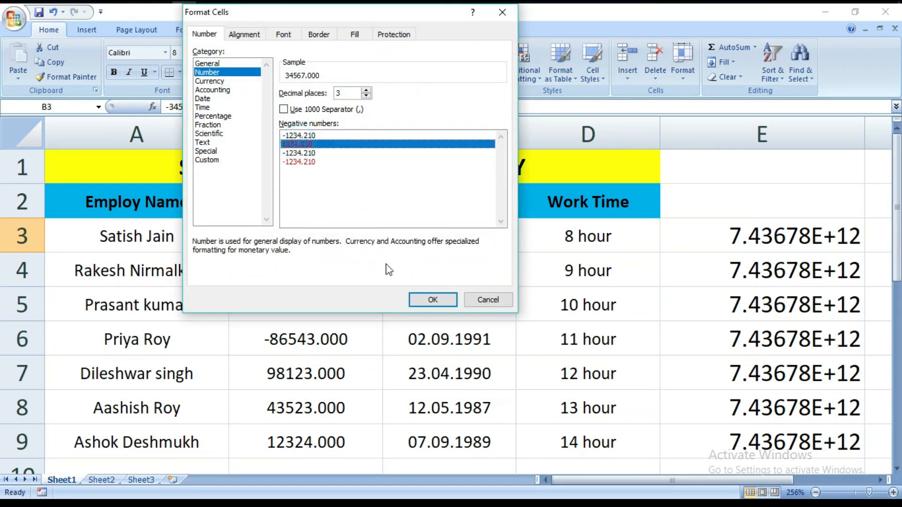
click(430, 300)
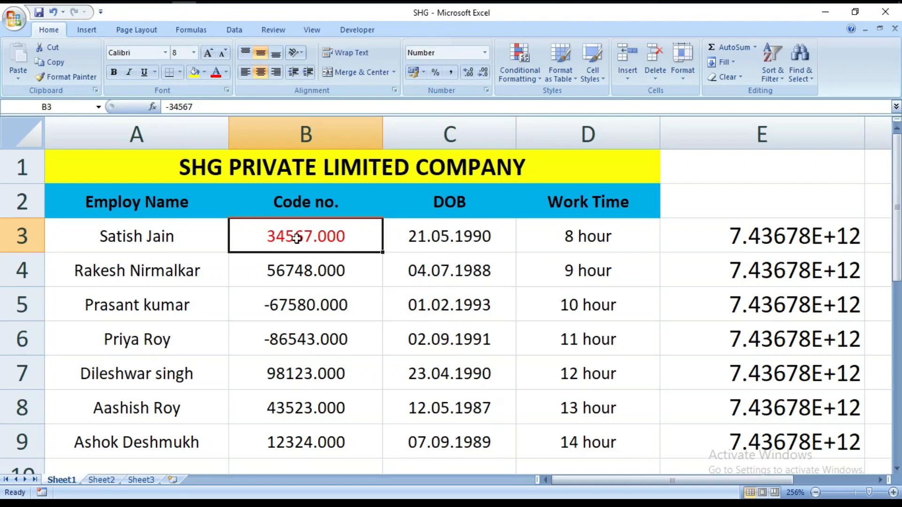
Step: Give the negative Code no. in B5 the red Number format without a minus sign
click(297, 310)
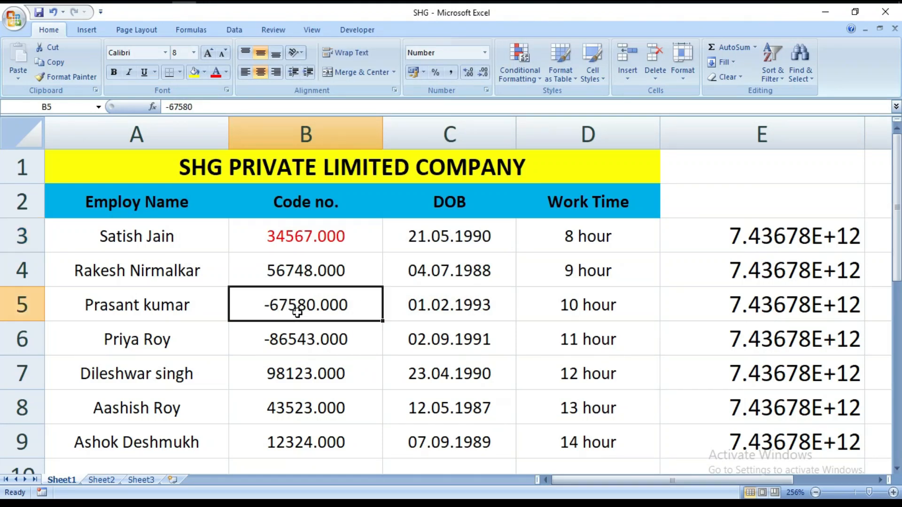
click(486, 90)
click(315, 145)
click(438, 303)
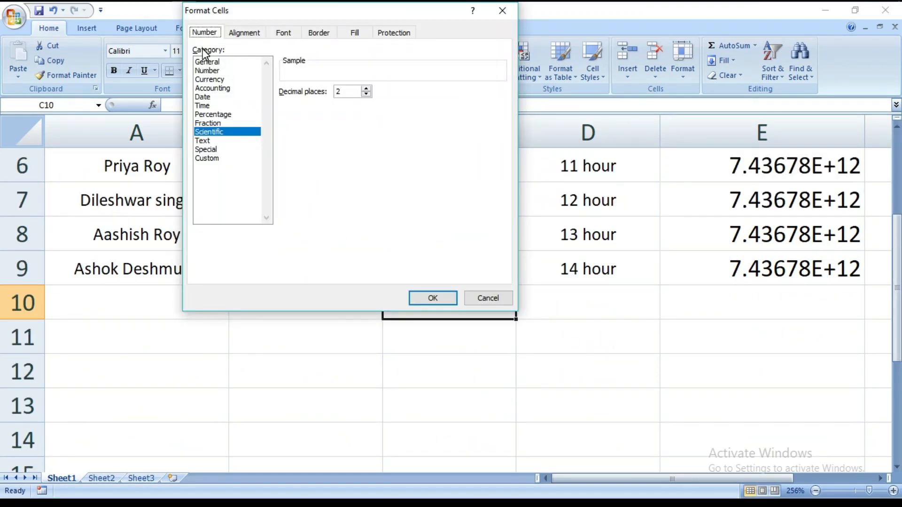
click(209, 80)
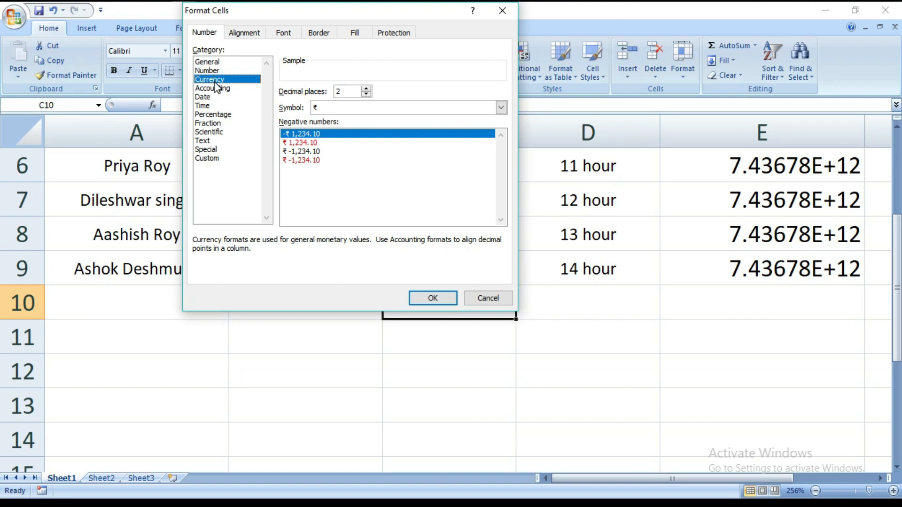
click(487, 298)
scroll(289, 263, up, 2)
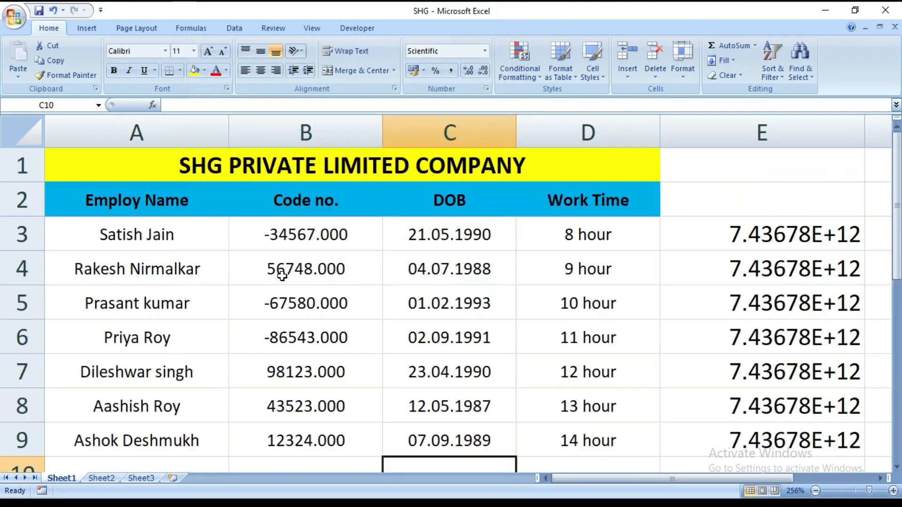
Step: Lower the decimal places of the B3:B9 Number format to 2, set them back to 3 and apply the format
drag(288, 242, 289, 433)
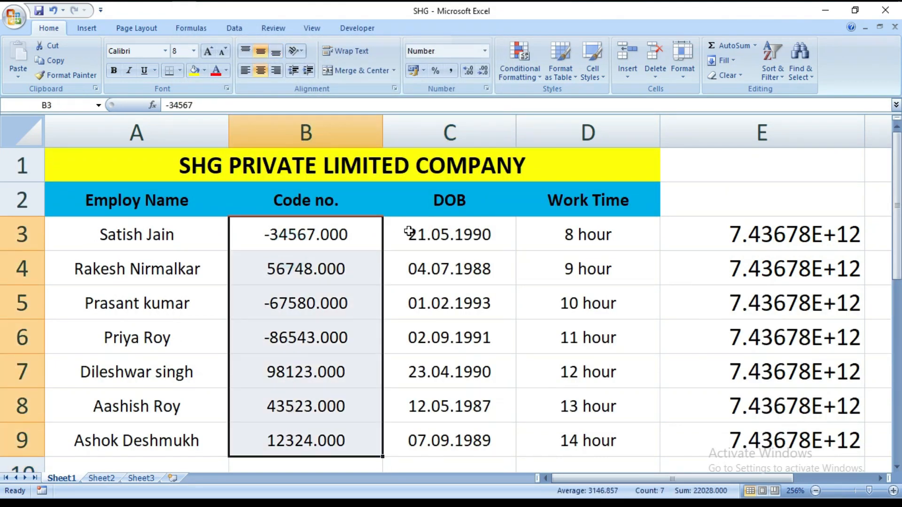
click(486, 88)
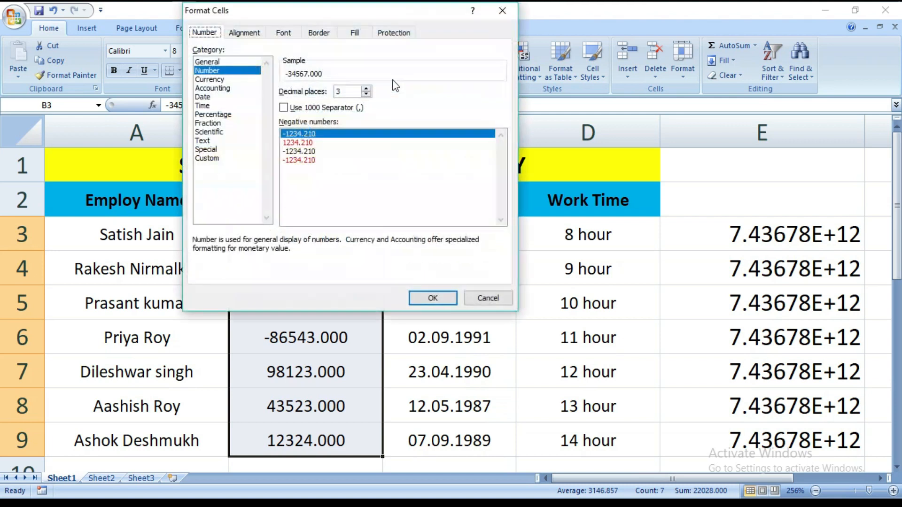
click(366, 95)
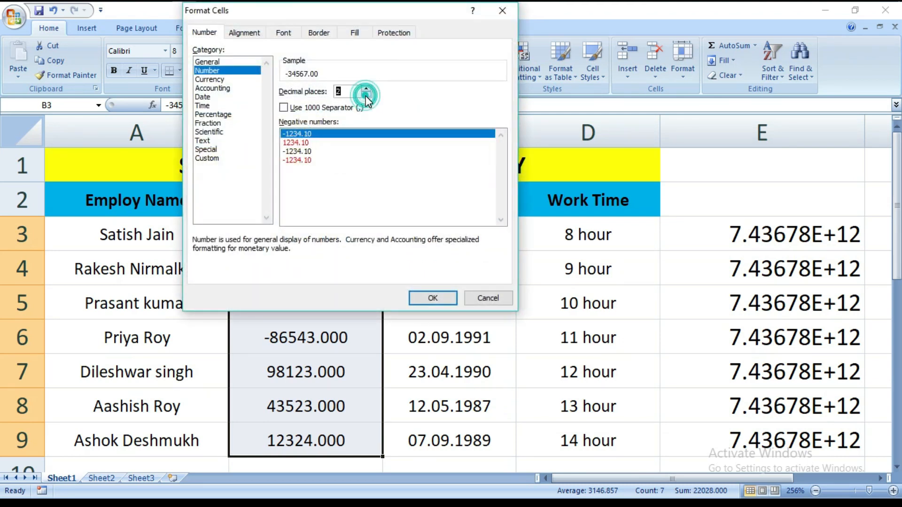
click(366, 89)
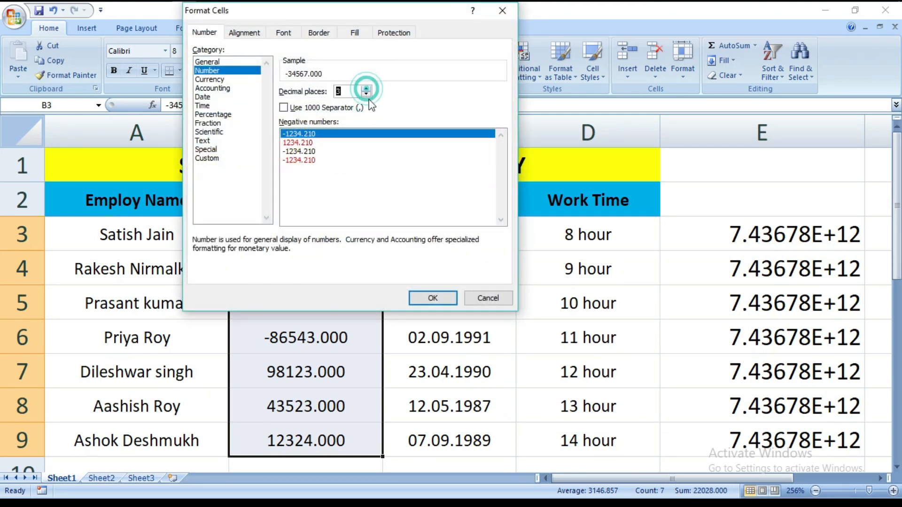
click(429, 299)
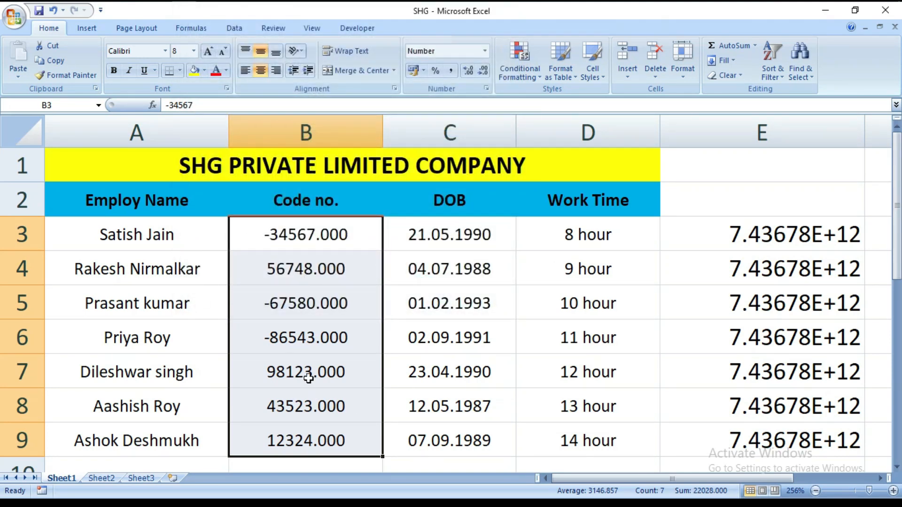
Step: Format the negative Code no. in B3 as Currency with 3 decimal places, the ₹ symbol and red negatives without a minus sign
click(423, 463)
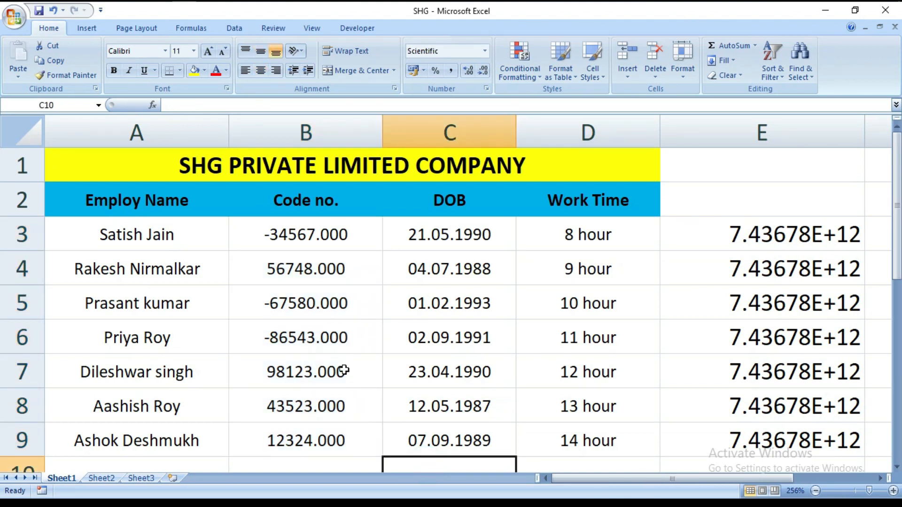
click(296, 246)
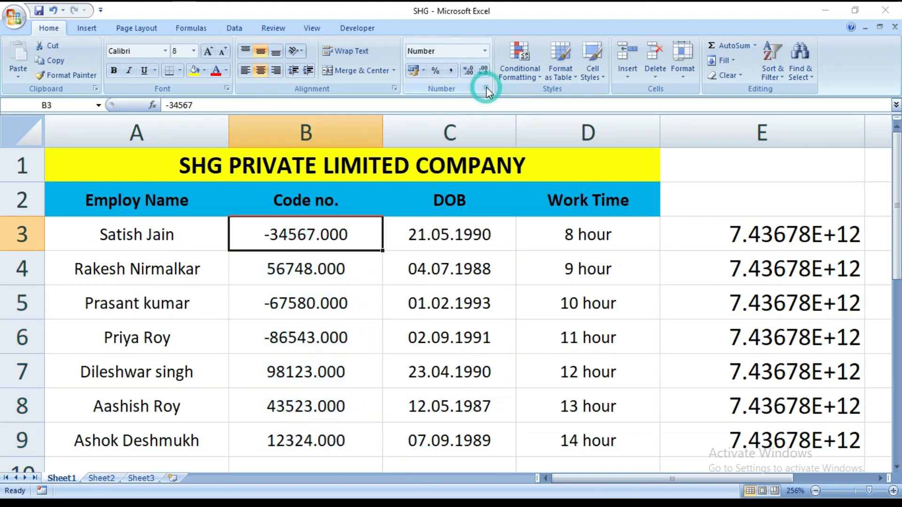
click(486, 88)
click(219, 79)
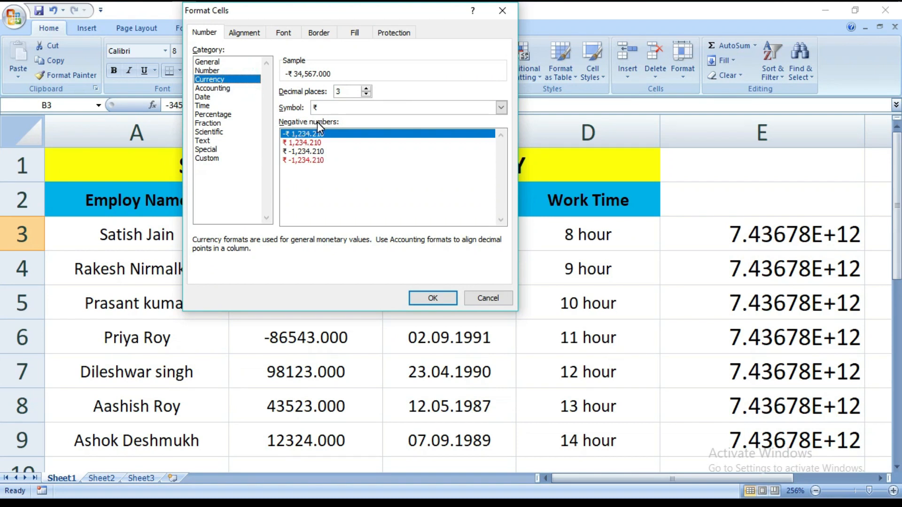
click(307, 142)
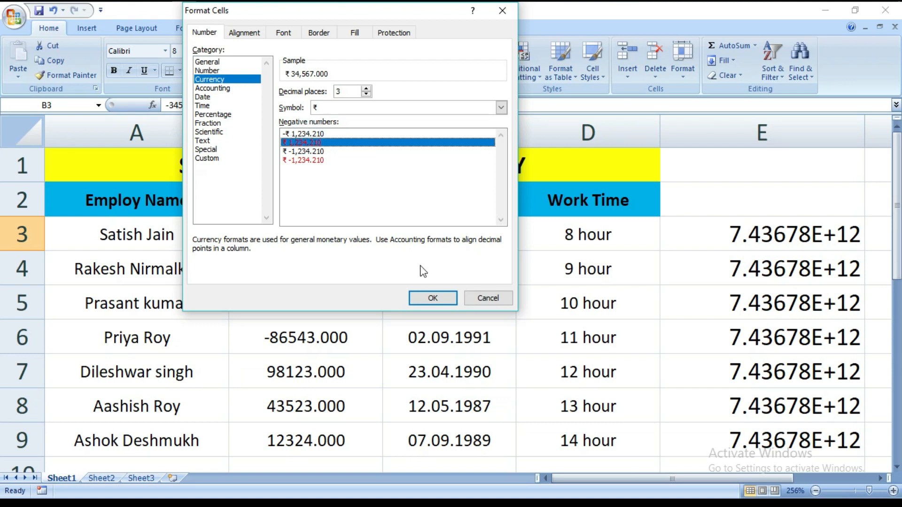
click(433, 299)
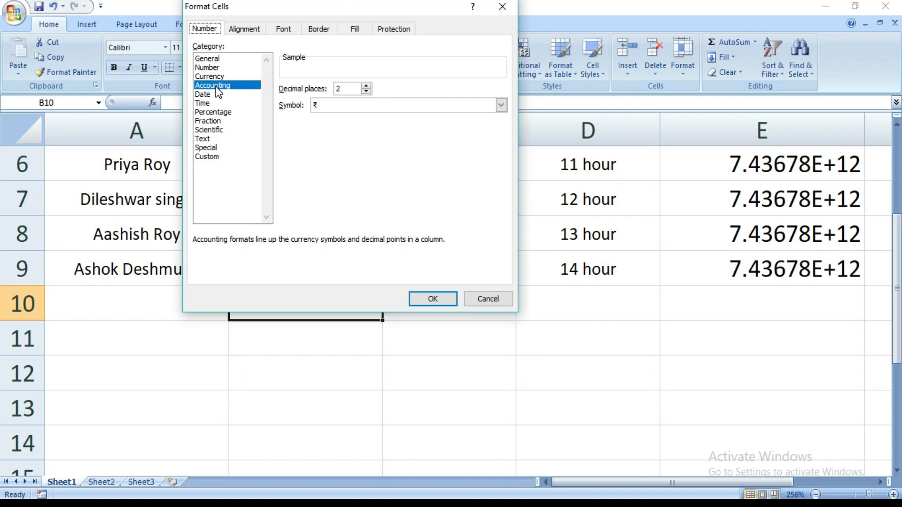
Step: Apply the Accounting format with 2 decimal places and the ₹ symbol to the Code no. values in B3:B9
click(489, 299)
scroll(275, 256, up, 2)
drag(282, 237, 304, 321)
drag(307, 421, 310, 428)
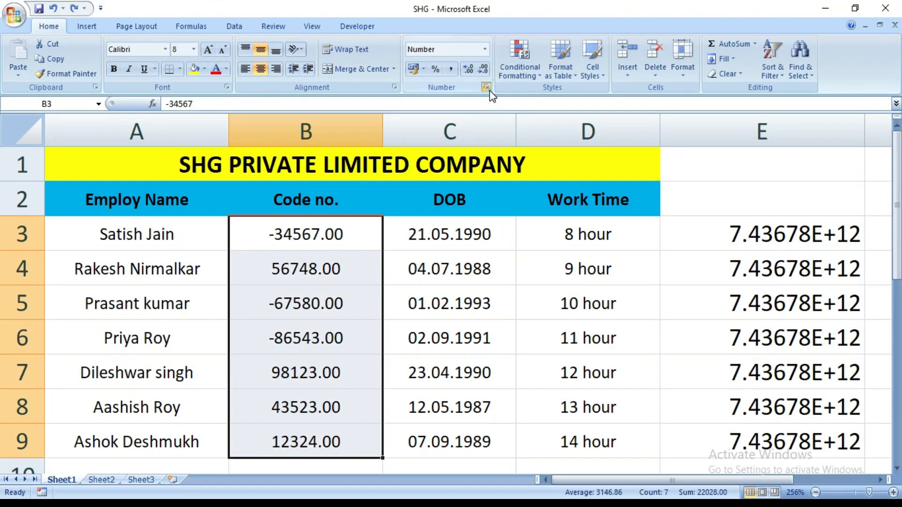
click(486, 86)
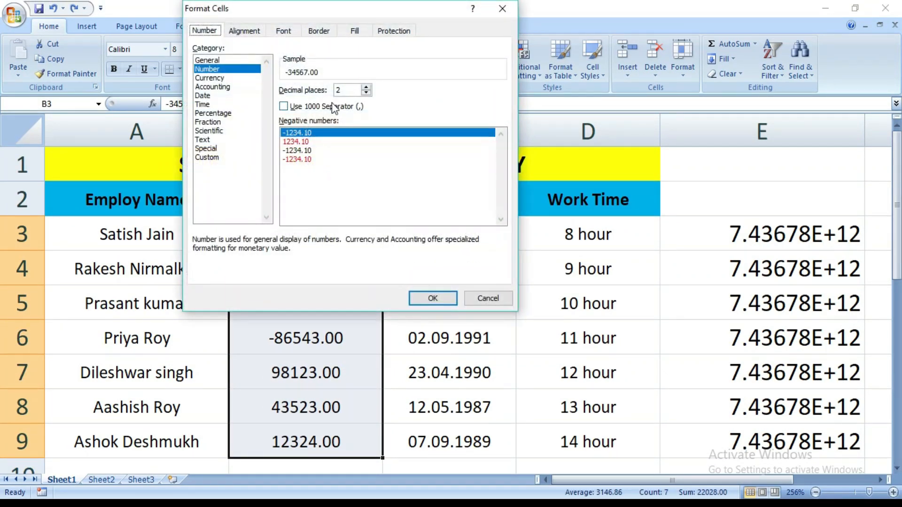
click(233, 88)
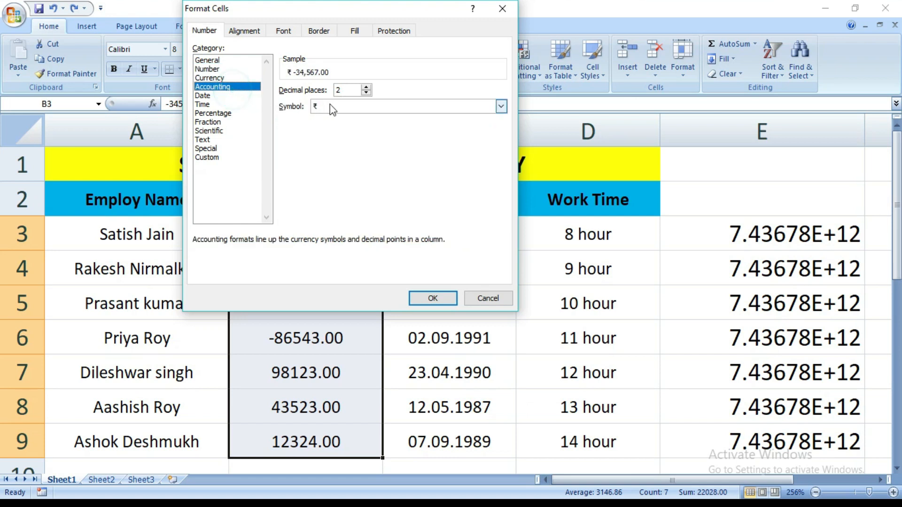
click(366, 87)
click(501, 106)
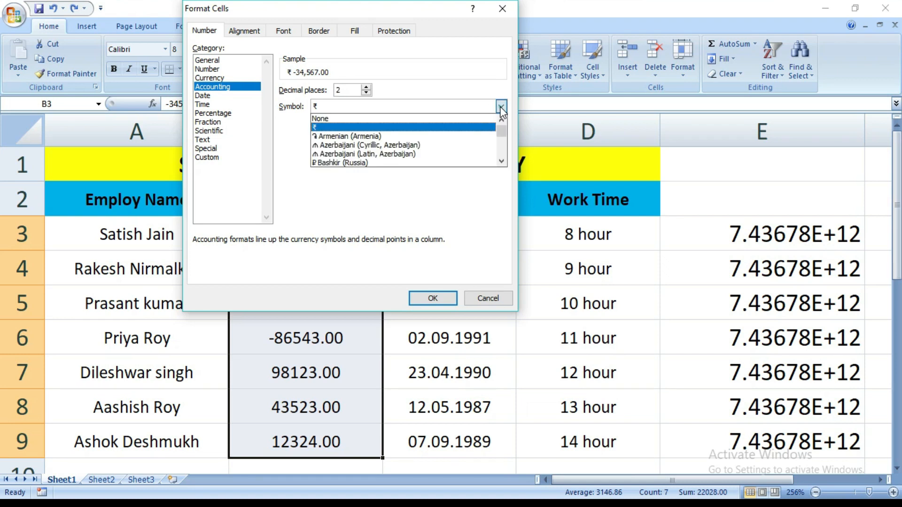
click(396, 127)
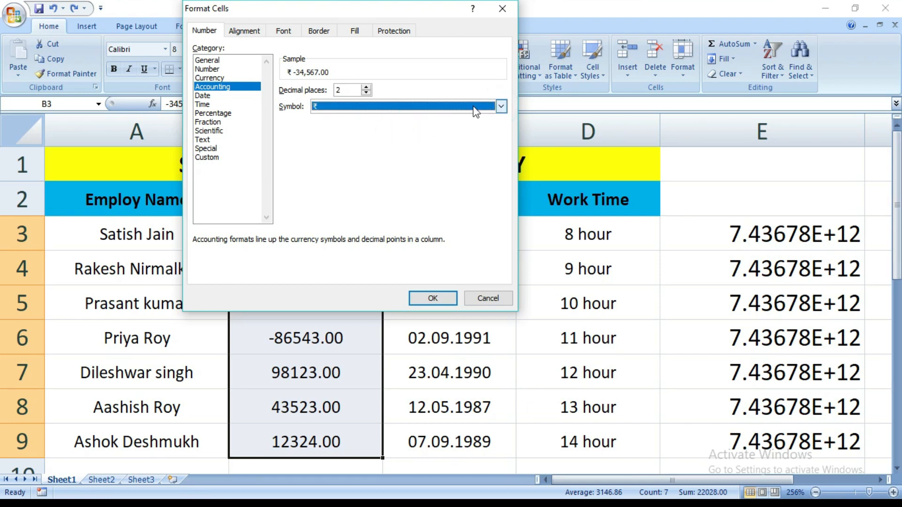
click(431, 299)
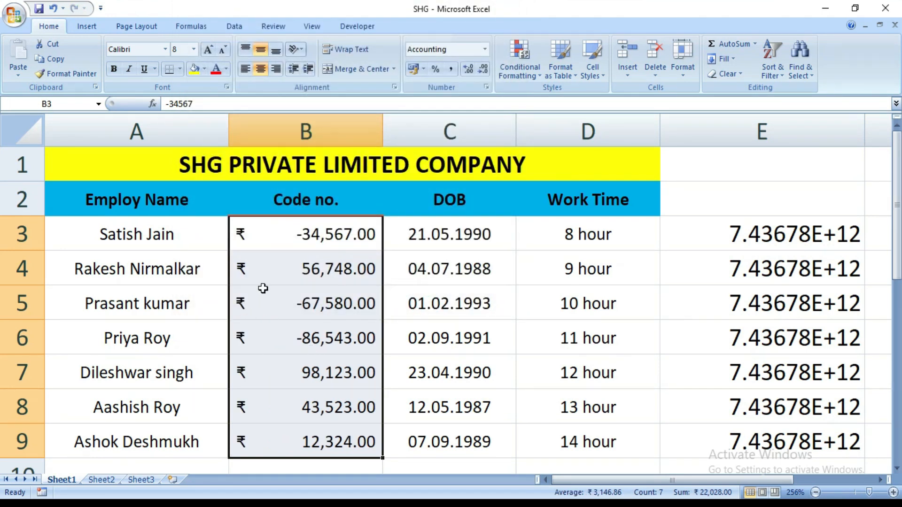
click(428, 467)
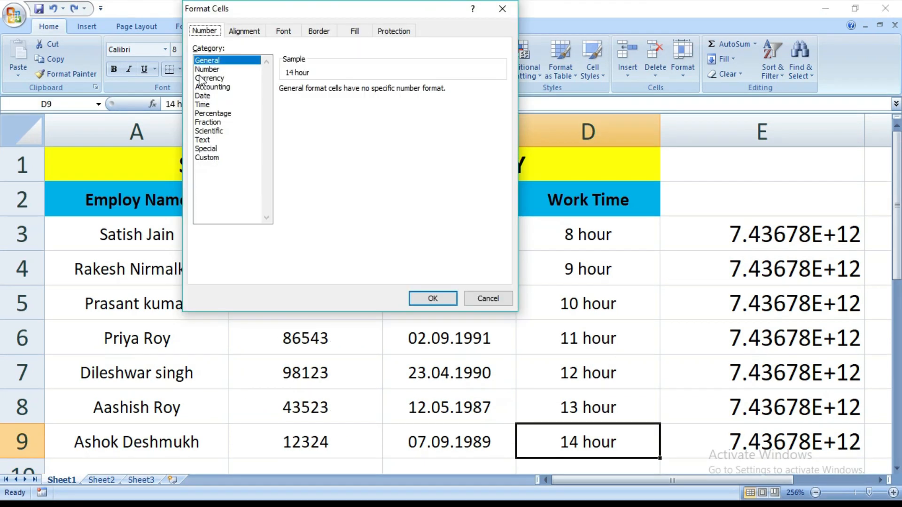
click(203, 96)
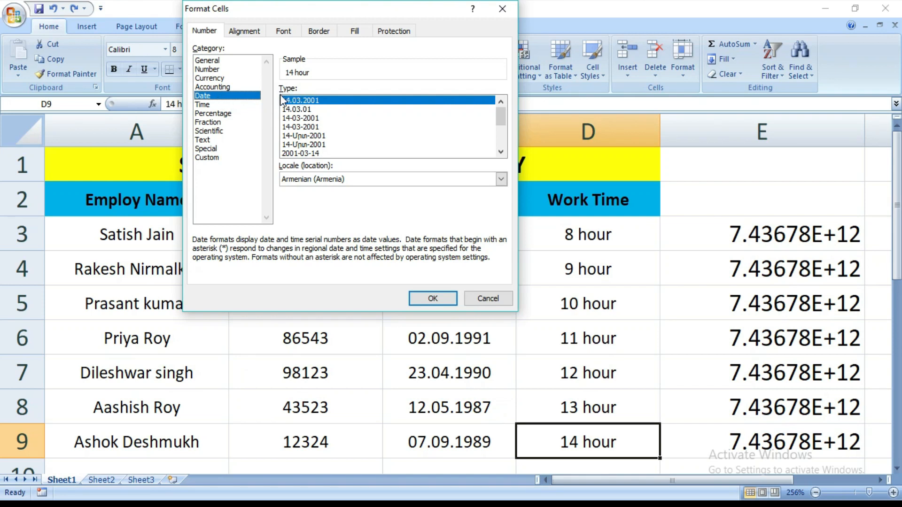
mouse_move(500, 116)
mouse_down()
mouse_move(500, 126)
mouse_move(497, 114)
mouse_up()
click(488, 298)
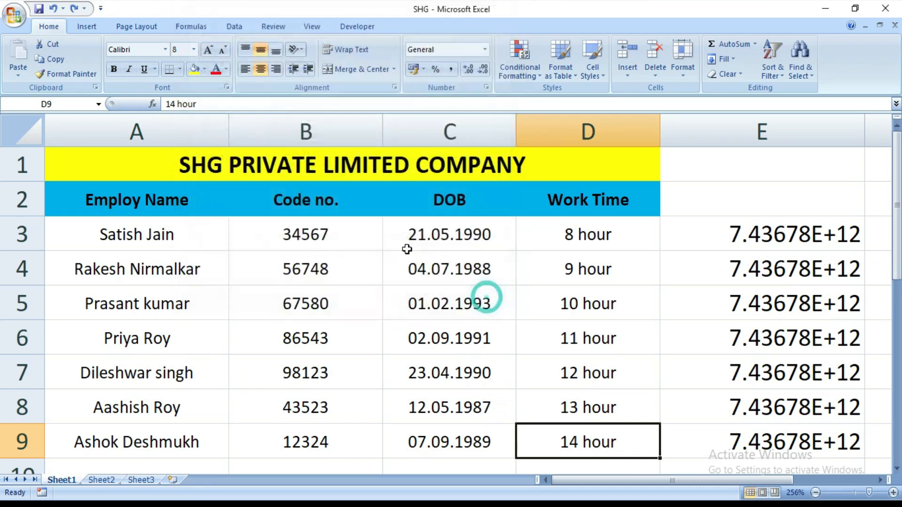
Step: Format the Code no. values in B3:B9 as dates using the fourth date type, 14-03-2001
drag(300, 233, 297, 430)
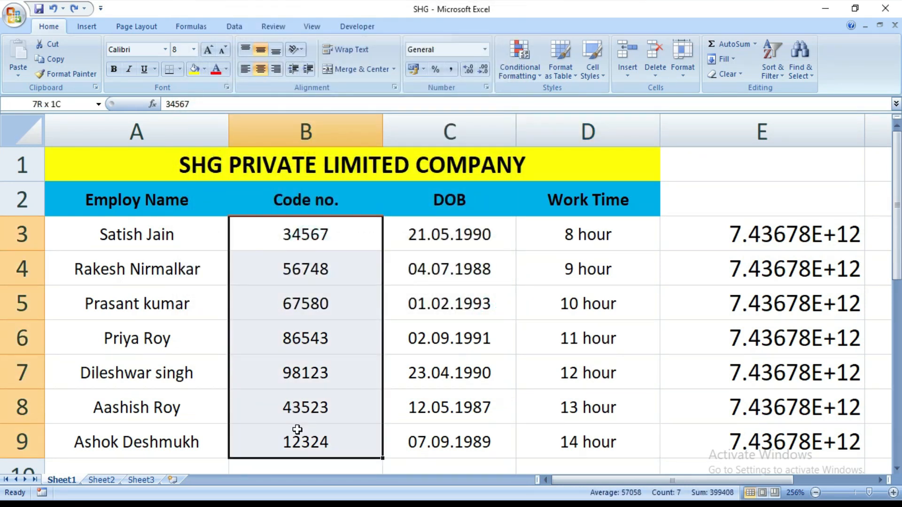
click(487, 88)
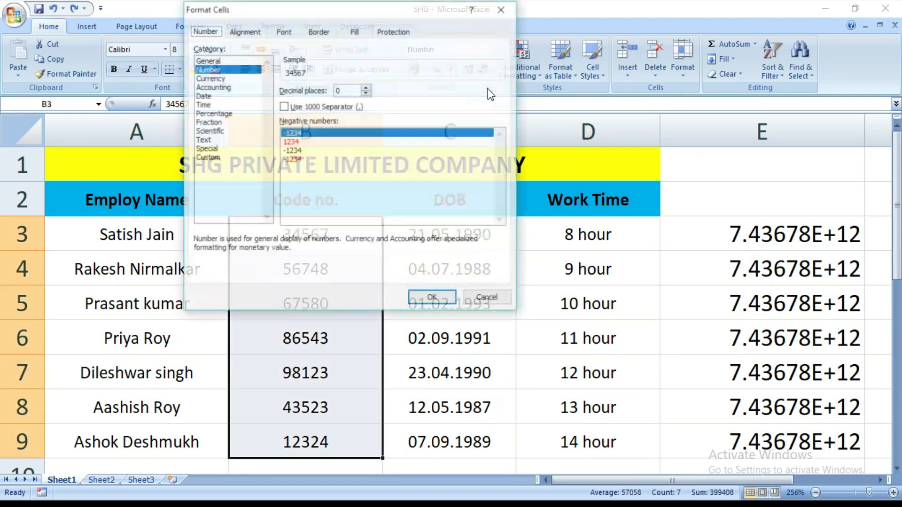
click(256, 96)
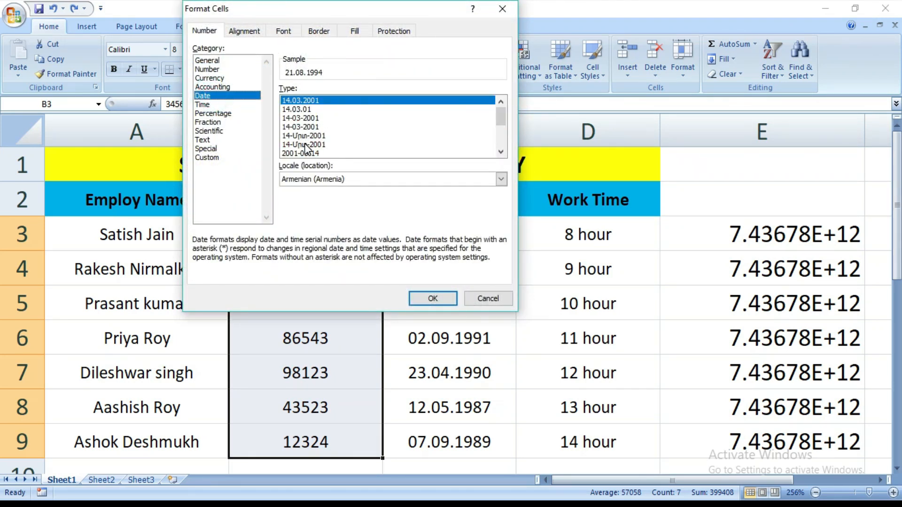
click(299, 128)
click(442, 299)
click(442, 299)
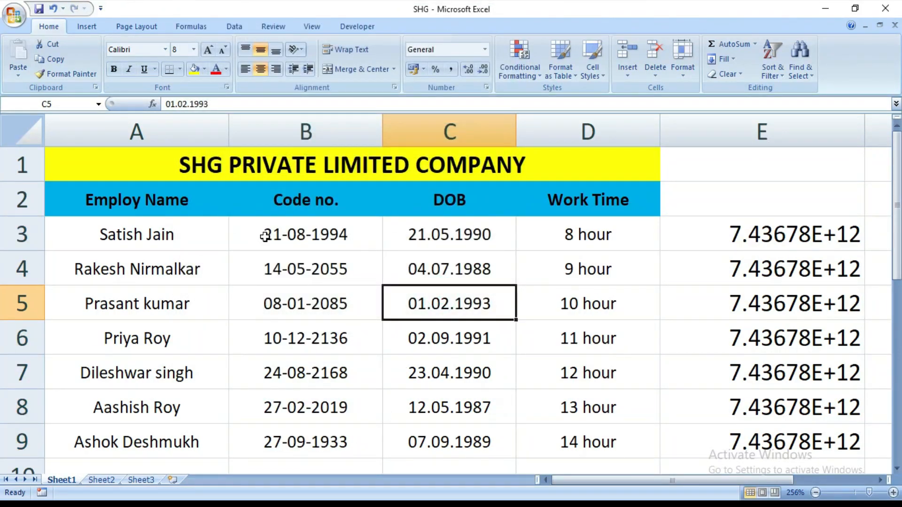
Step: Change the locale of the B3:B9 Date format to Arabic (Saudi Arabia) and apply it
drag(307, 235, 314, 431)
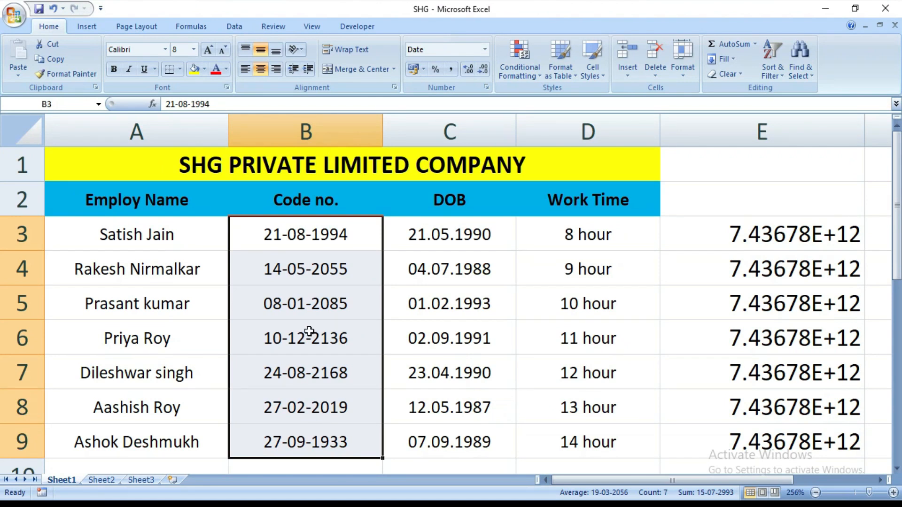
click(487, 87)
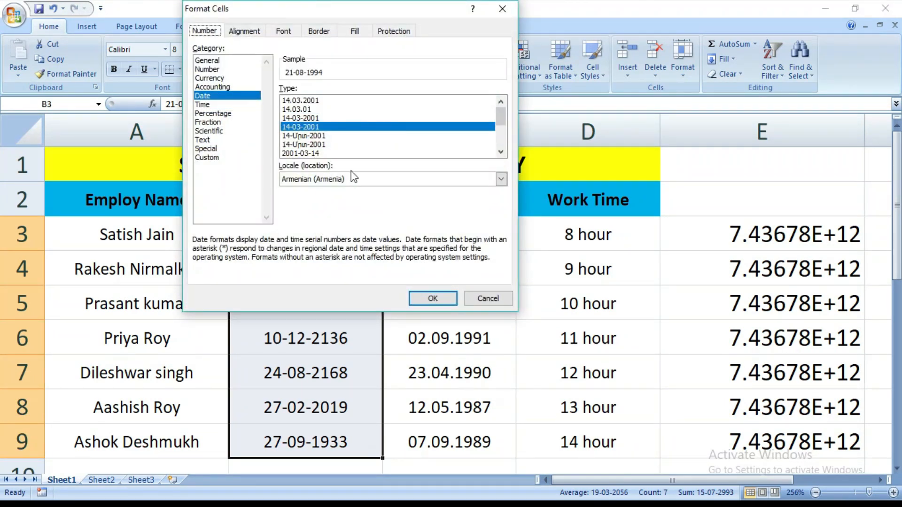
click(501, 180)
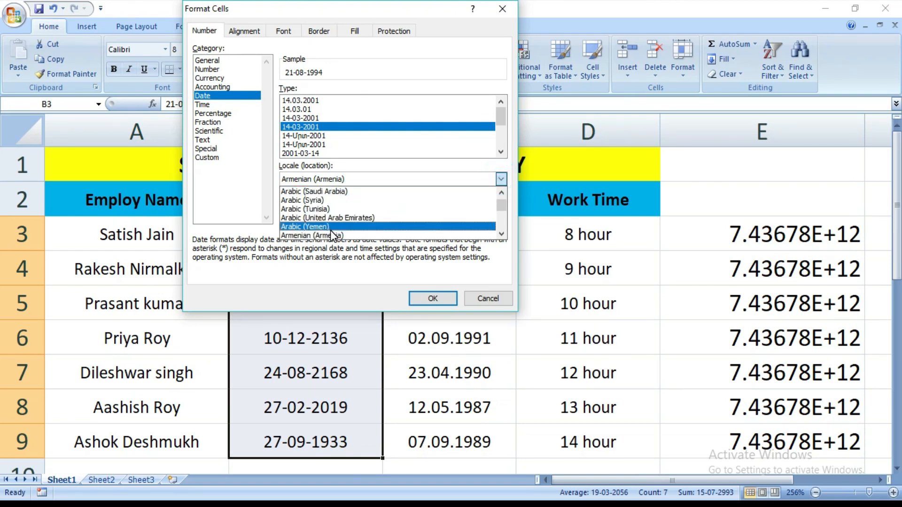
click(314, 198)
click(438, 298)
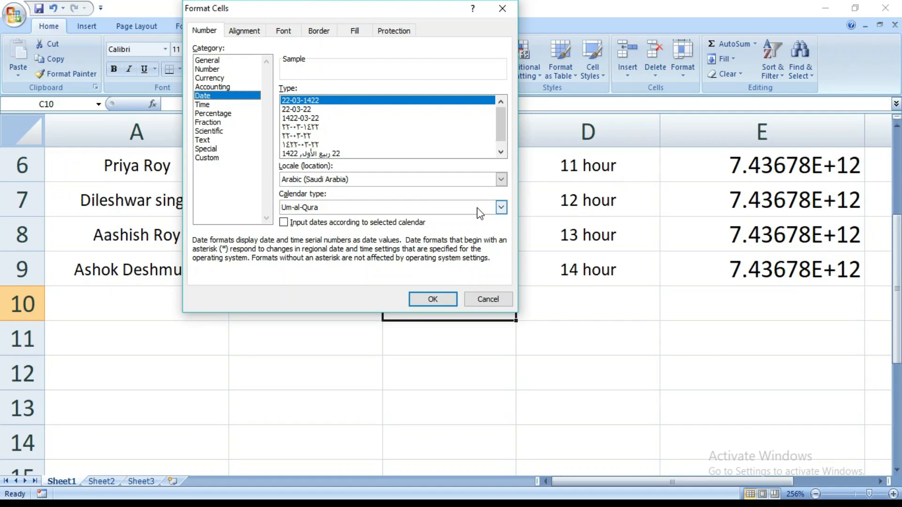
Step: Set the calendar type of the B3:B9 Date format to Arabic Western and apply it
click(501, 207)
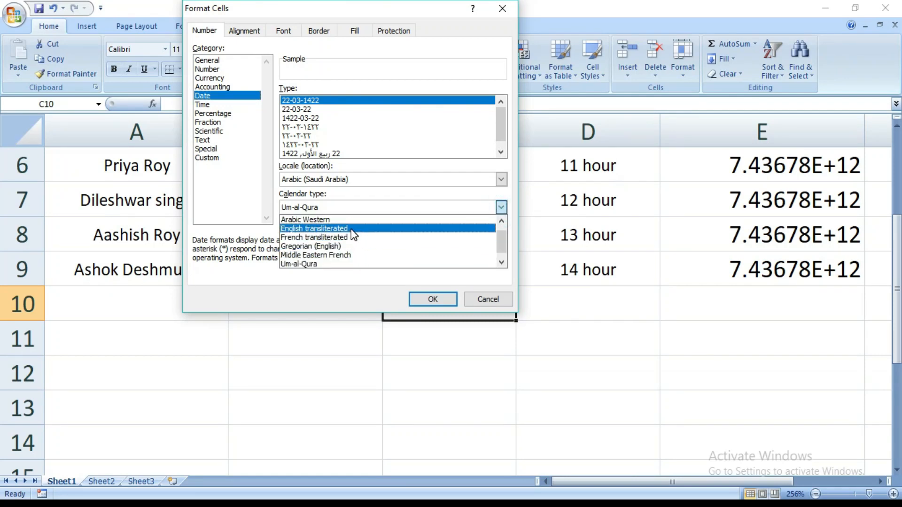
click(491, 296)
click(492, 295)
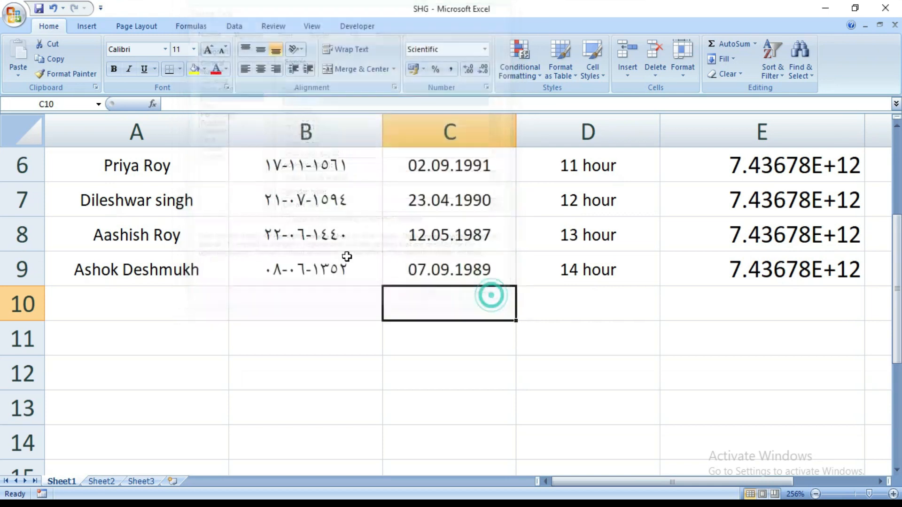
scroll(329, 263, up, 2)
click(306, 240)
drag(314, 260, 308, 444)
click(486, 87)
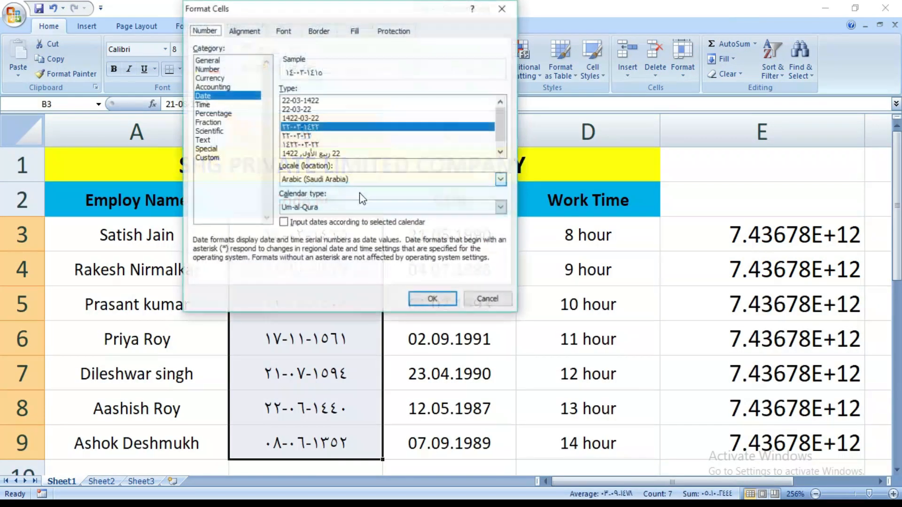
click(501, 206)
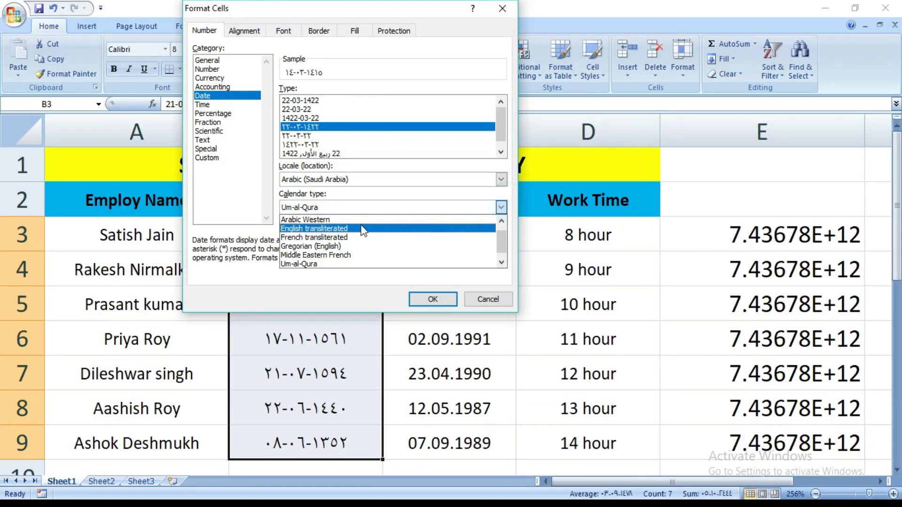
click(361, 222)
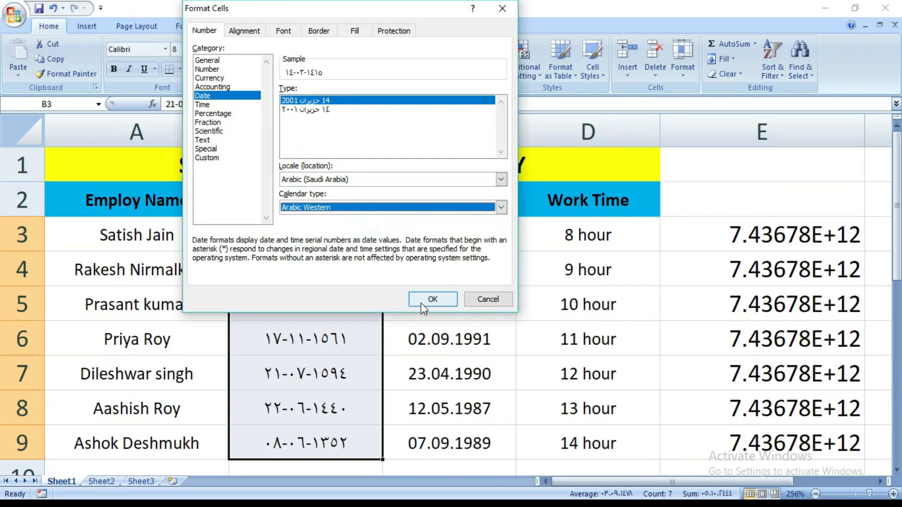
click(430, 300)
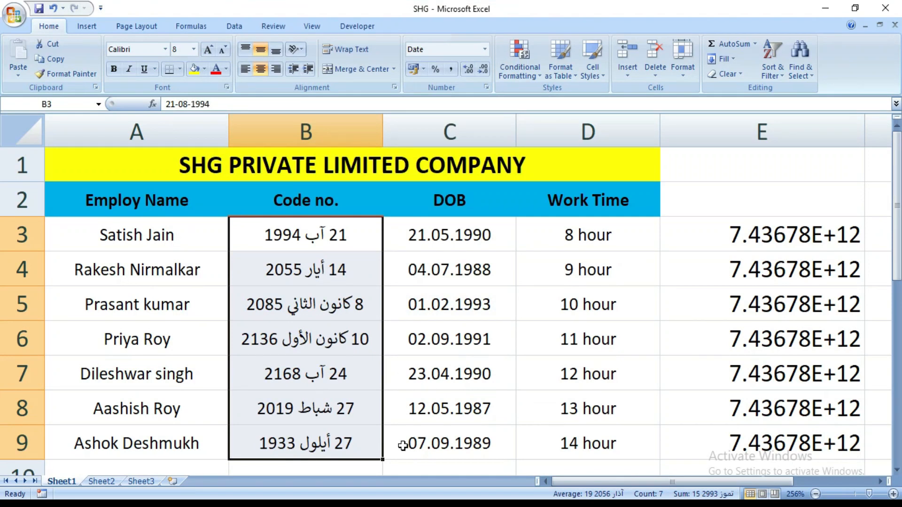
Step: Apply the Time format of type 1:30:55 PM to the Code no. values in B3:B9
click(205, 61)
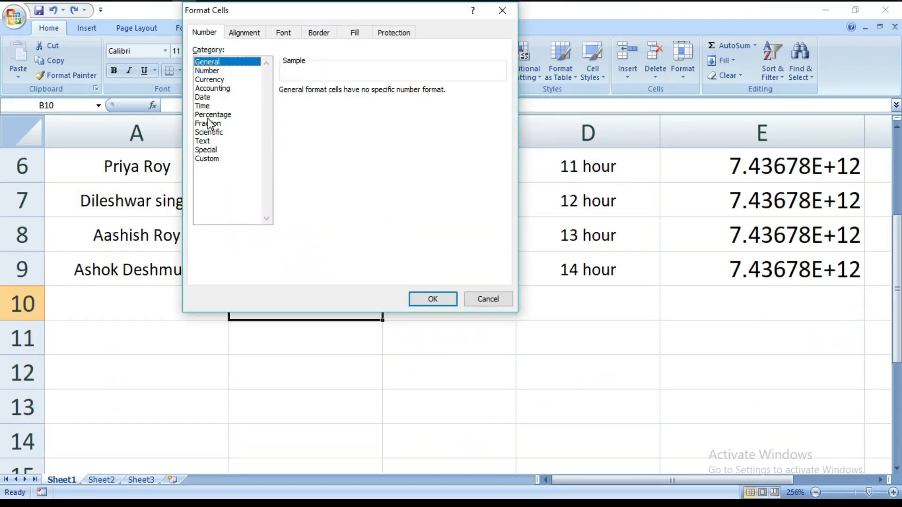
click(211, 105)
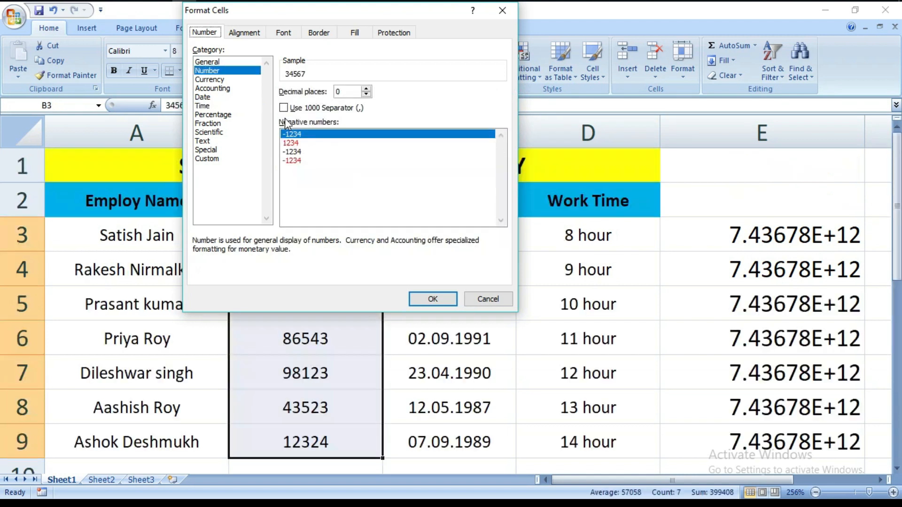
click(212, 106)
click(309, 119)
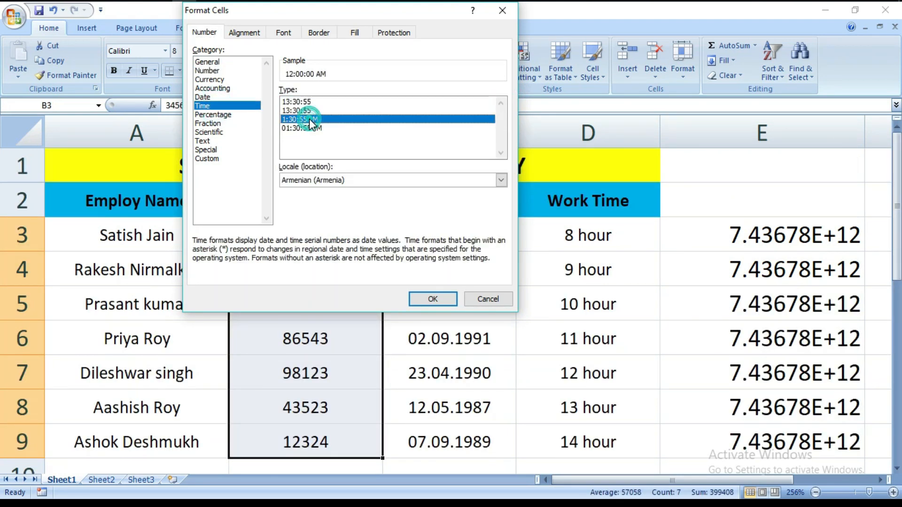
click(426, 295)
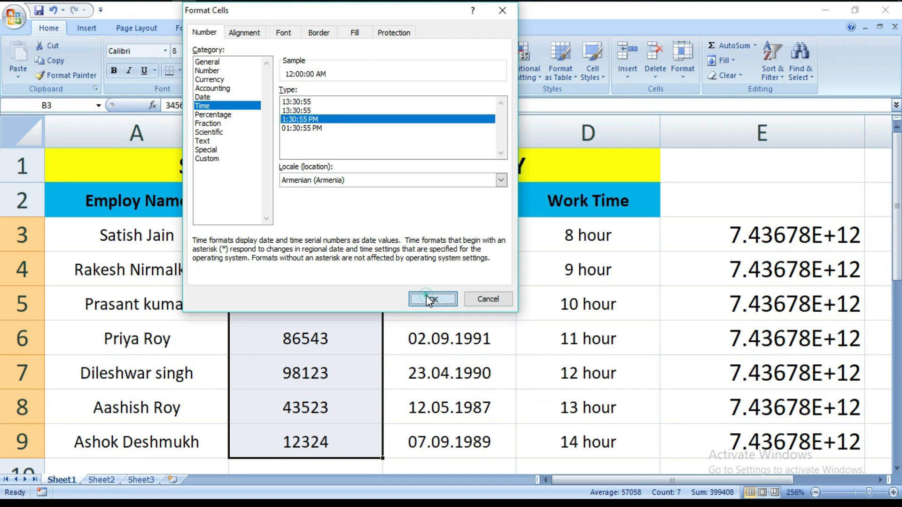
scroll(312, 308, down, 1)
scroll(306, 286, up, 1)
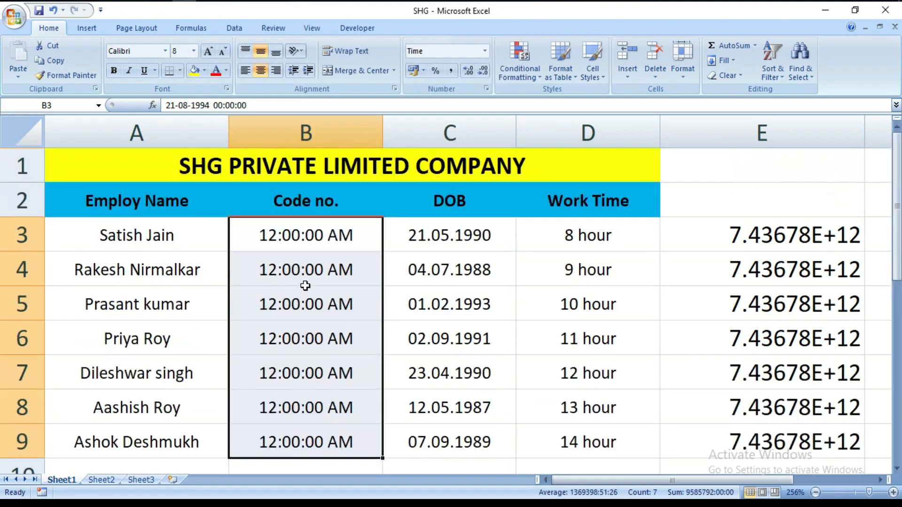
Step: Change the locale of the B3:B9 Time format to Arabic (Yemen) and apply it
key(ctrl+1)
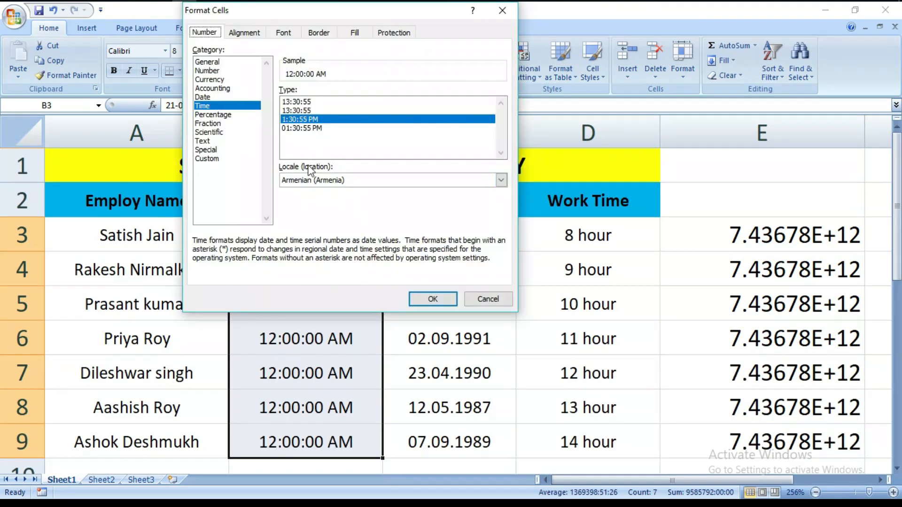
click(501, 180)
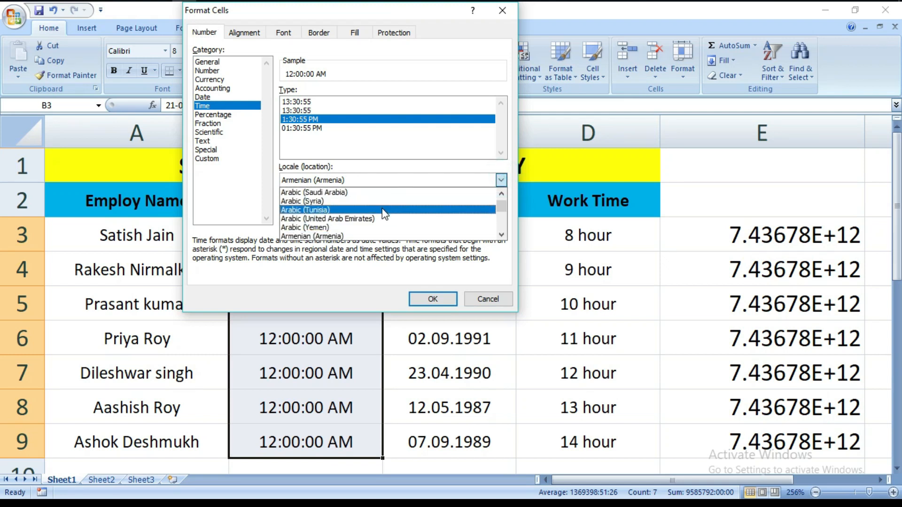
scroll(378, 218, down, 1)
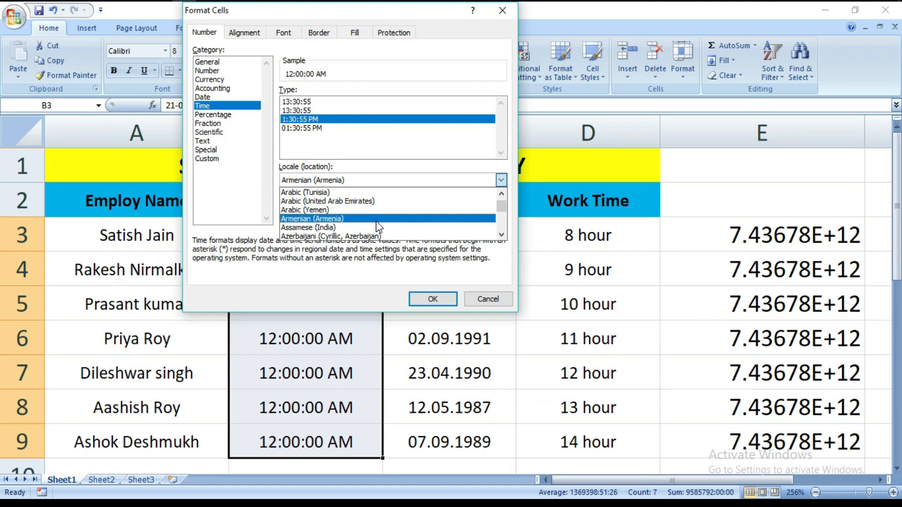
scroll(371, 220, down, 1)
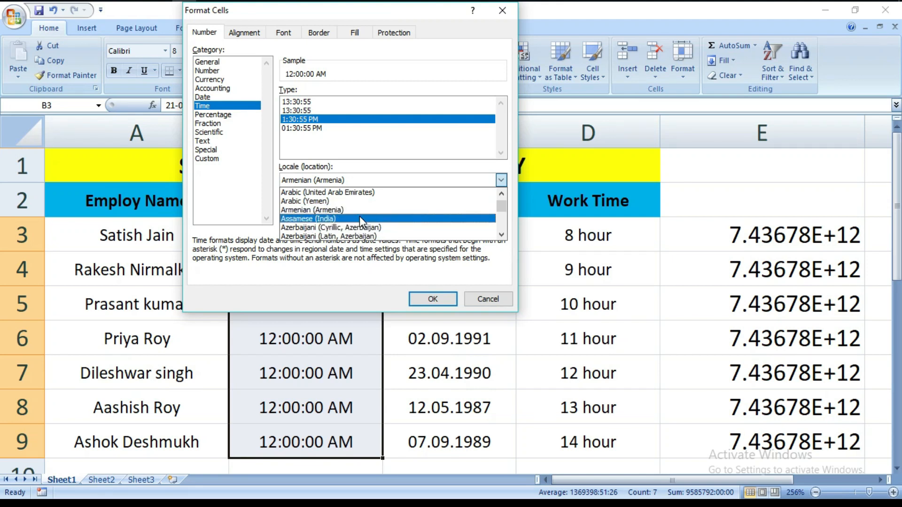
scroll(359, 216, up, 1)
click(360, 210)
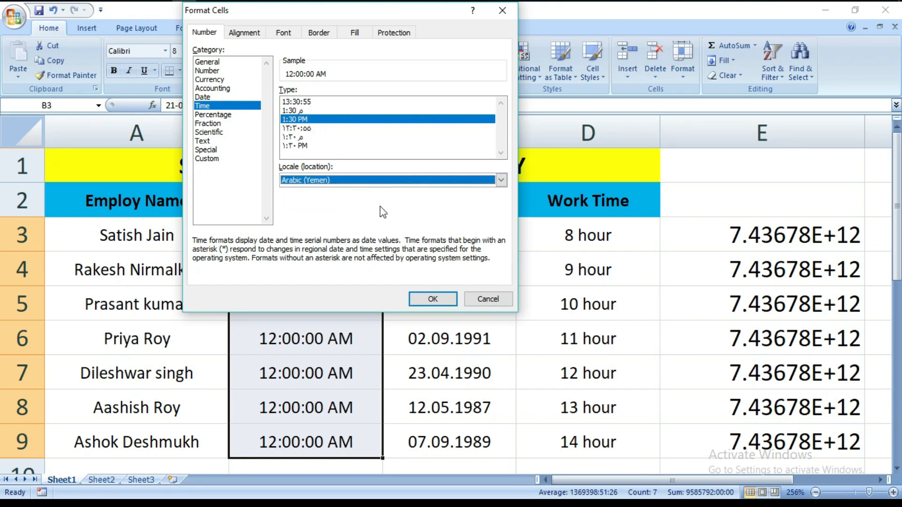
click(433, 300)
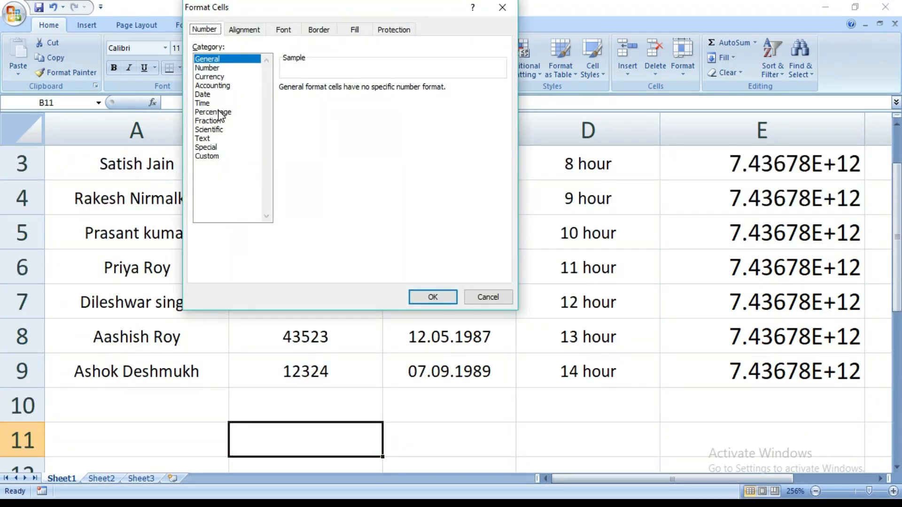
Step: Apply the Percentage format with 2 decimal places to the Code no. values in B3:B9
click(219, 112)
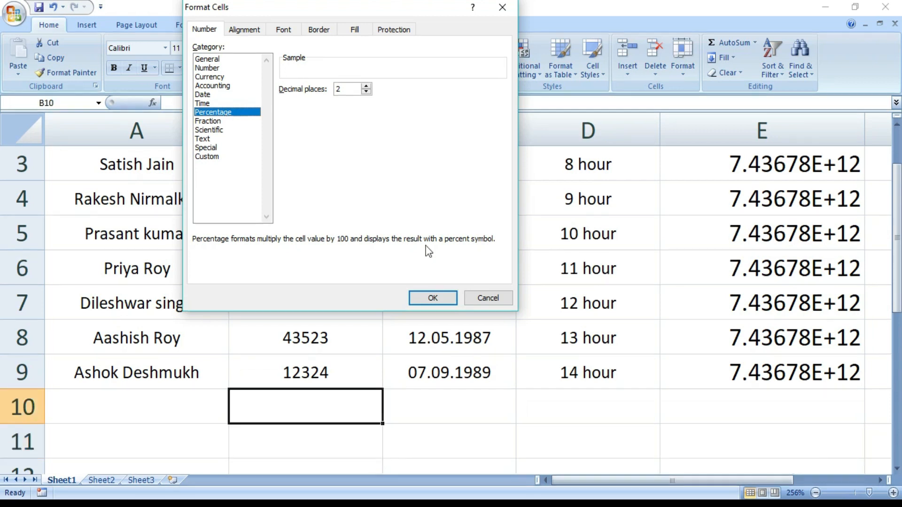
click(488, 297)
drag(277, 170, 289, 370)
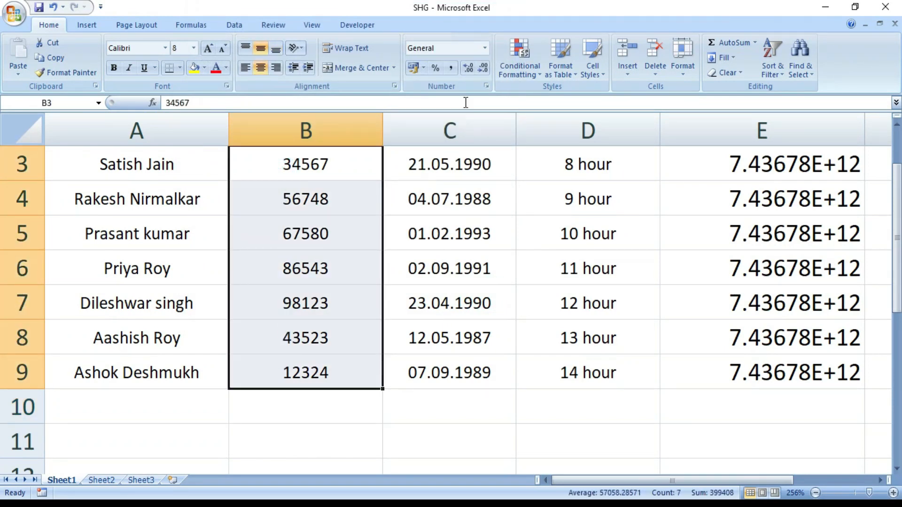
click(486, 86)
click(230, 112)
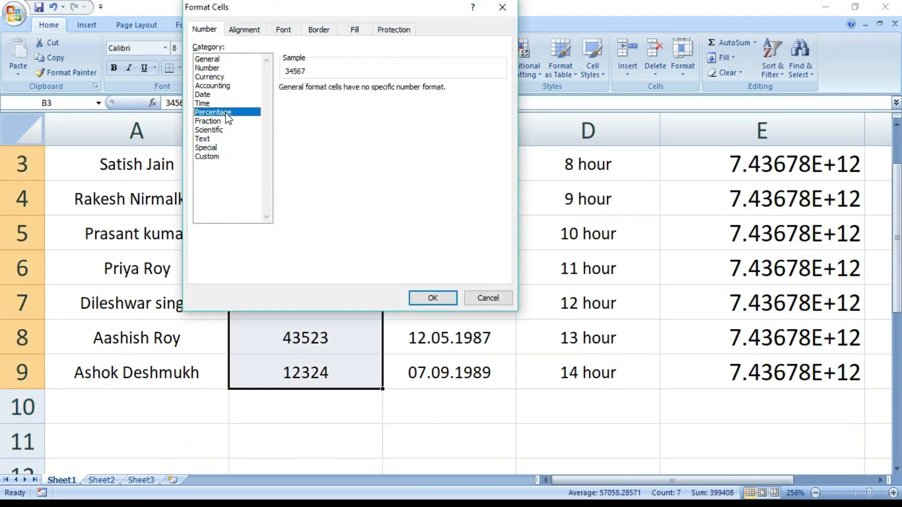
click(431, 299)
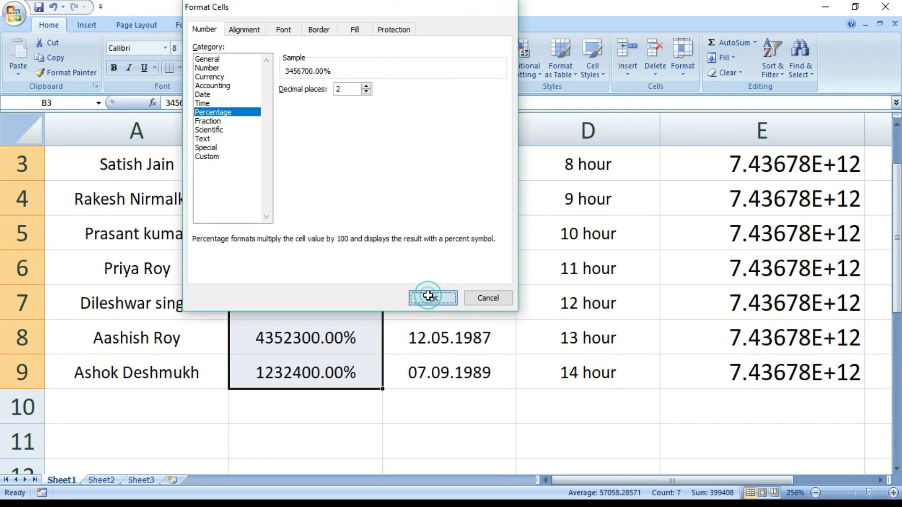
click(324, 434)
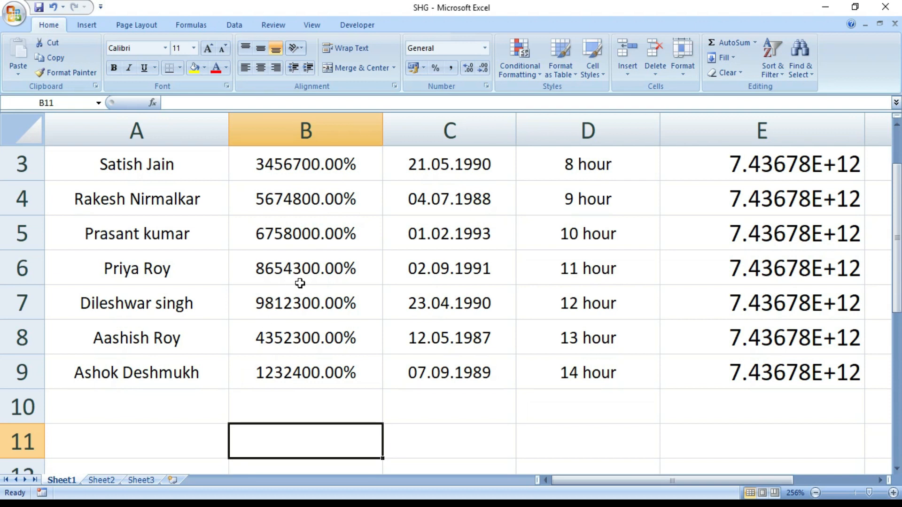
Step: Set the decimal places of the B3:B9 Percentage format to 4 and apply it
drag(312, 161, 327, 357)
click(488, 86)
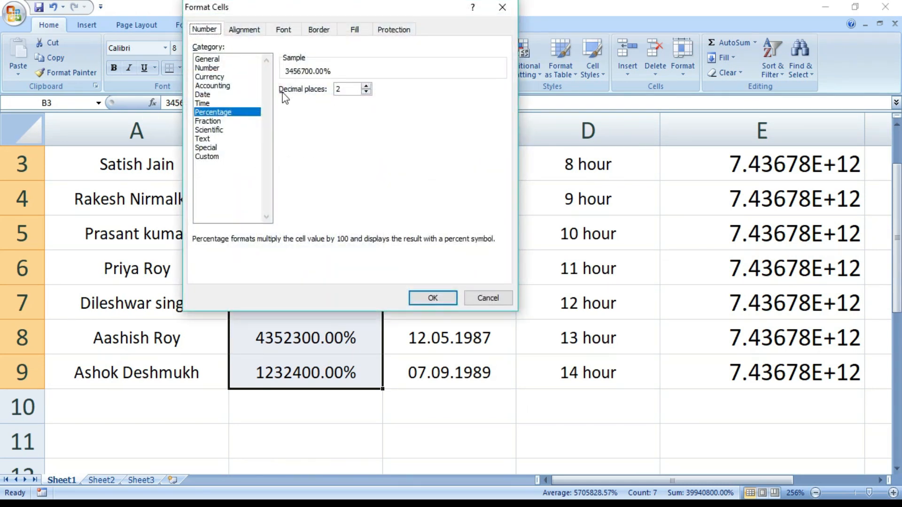
click(366, 86)
click(366, 86)
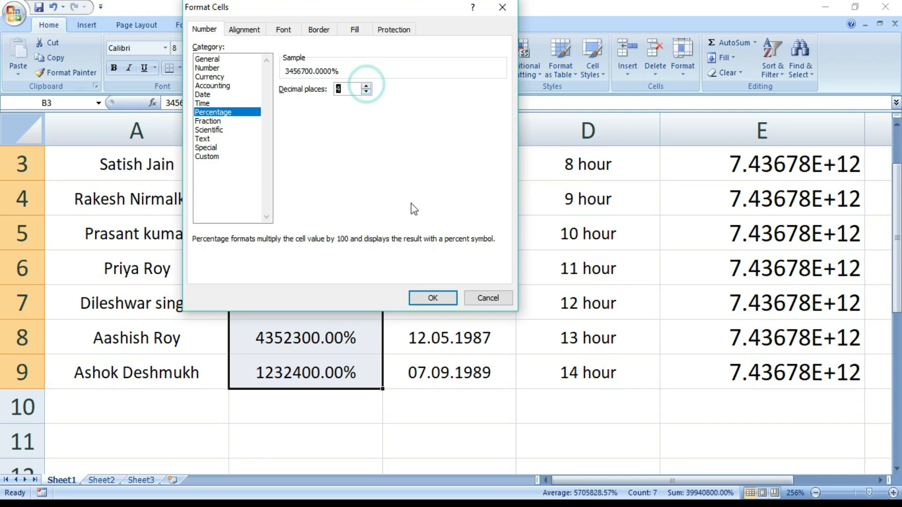
click(433, 299)
click(328, 444)
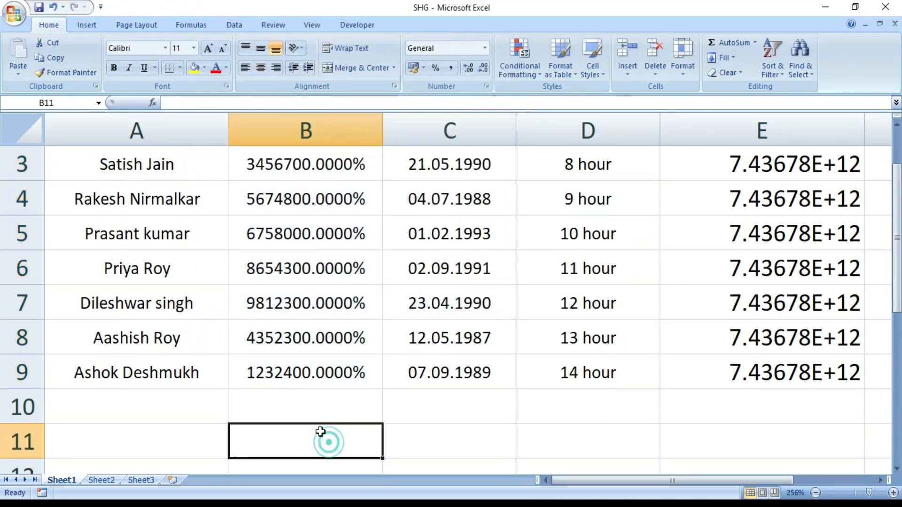
Step: Format the decimal Code no. values in B3:B9 as fractions of type Up to one digit (1/4)
click(218, 122)
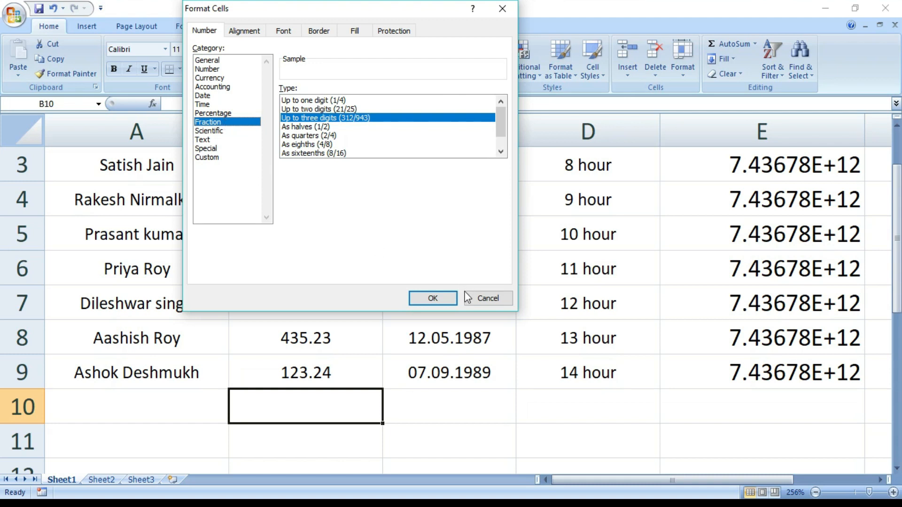
click(488, 298)
drag(340, 165, 303, 372)
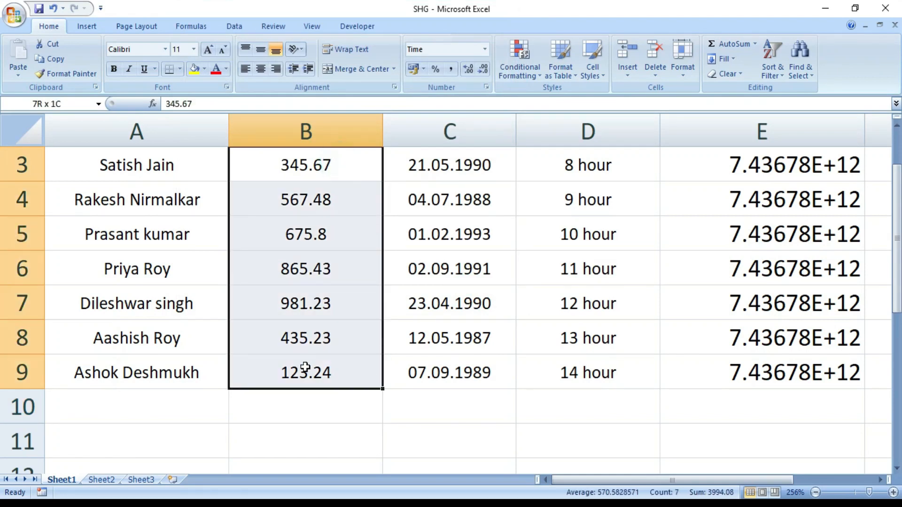
click(486, 86)
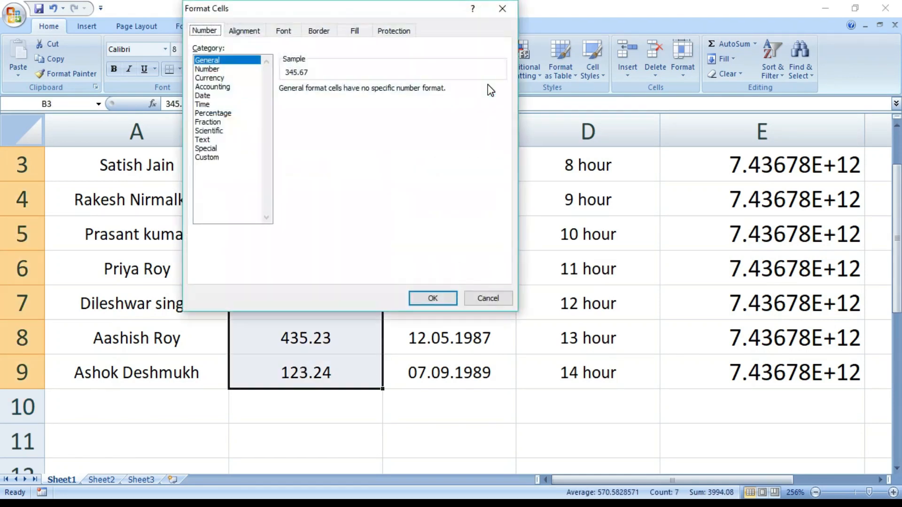
click(211, 122)
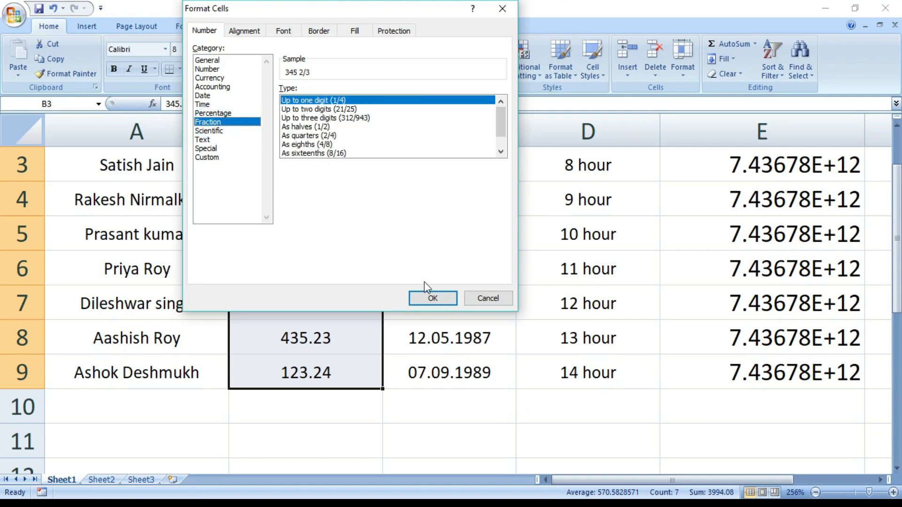
click(432, 298)
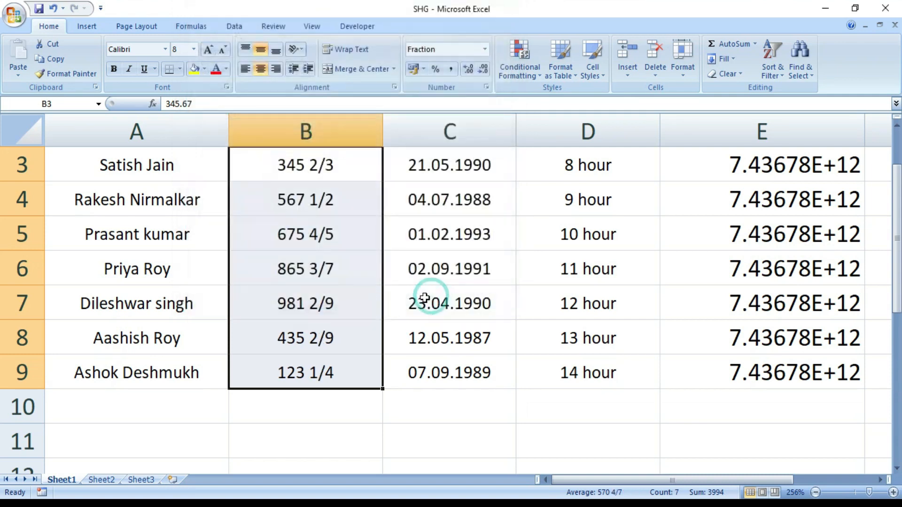
click(350, 429)
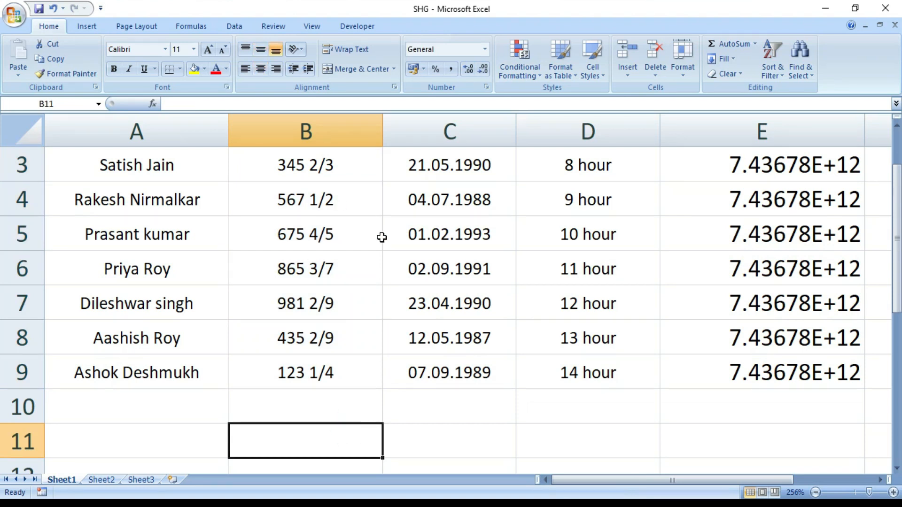
Step: Change the Fraction type of B3:B9 to As sixteenths (8/16) and apply it
drag(263, 165, 289, 363)
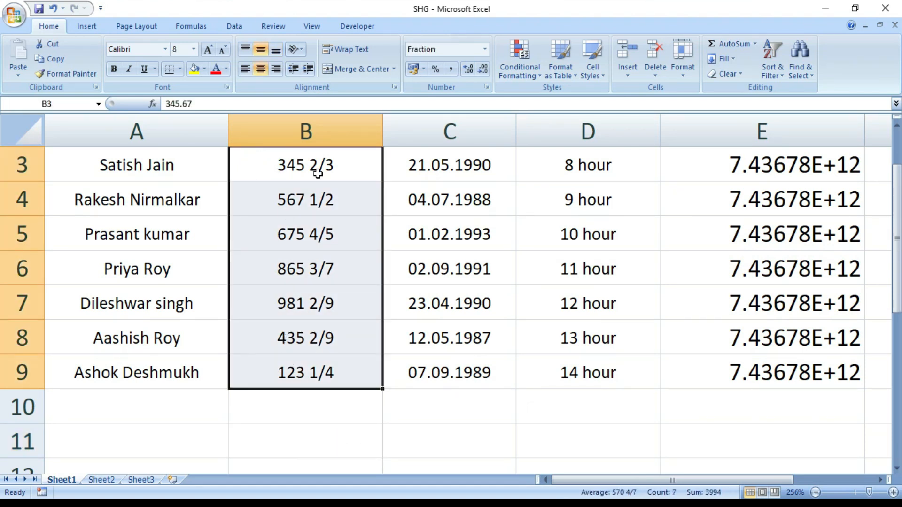
click(485, 86)
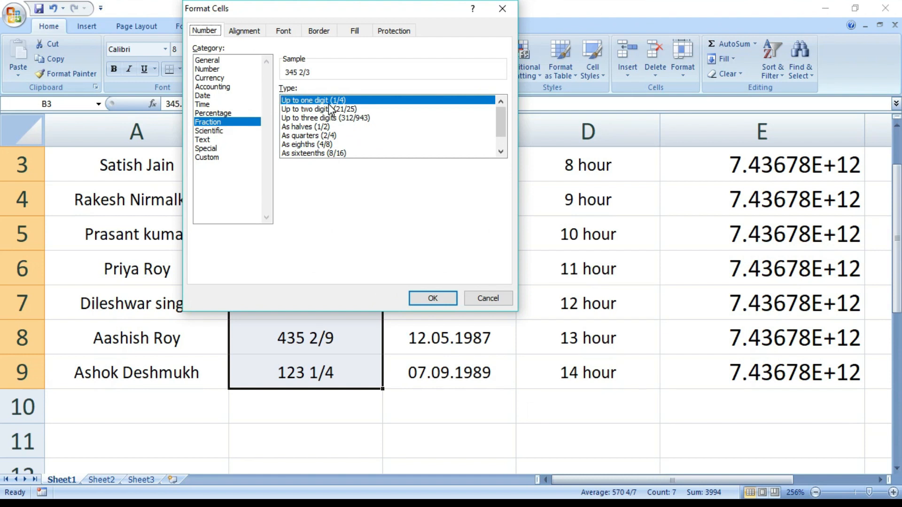
scroll(331, 109, down, 1)
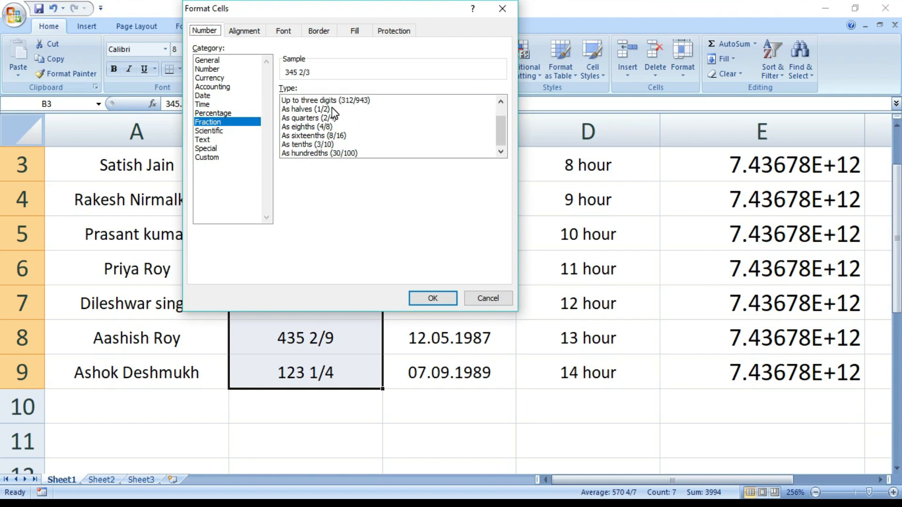
click(319, 127)
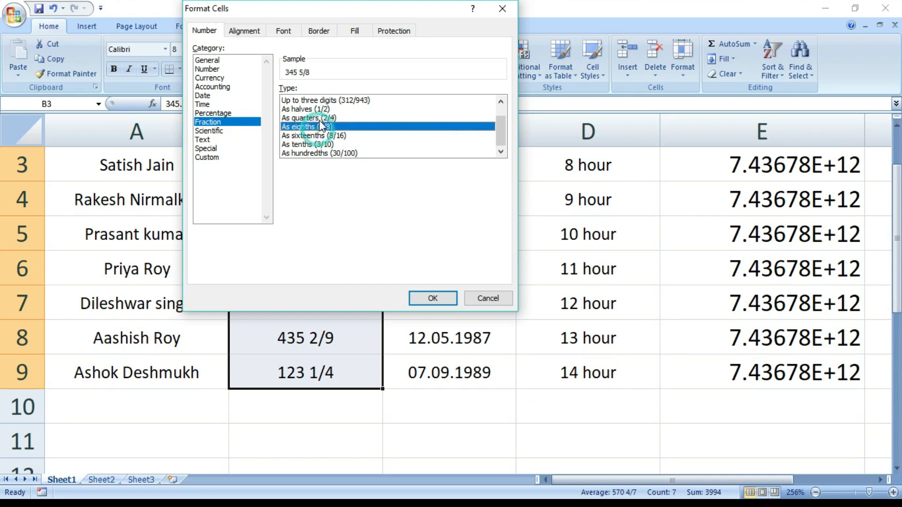
click(320, 136)
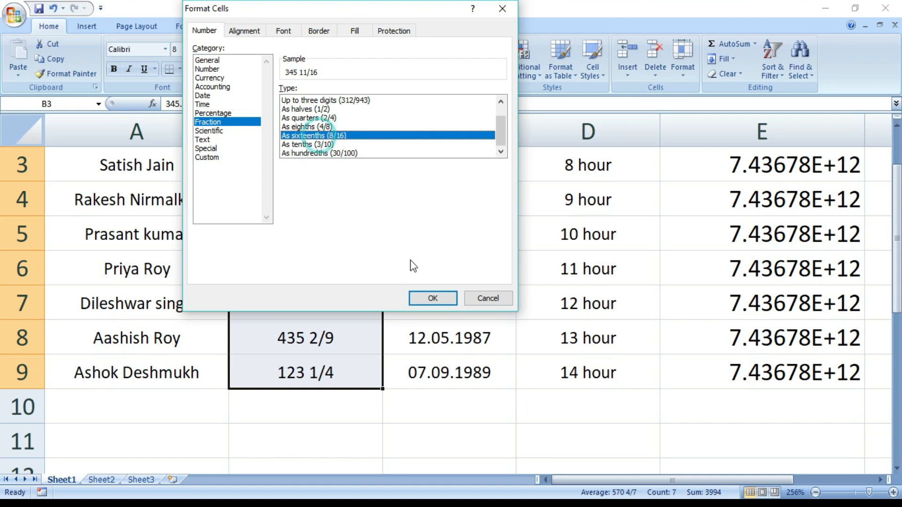
click(426, 298)
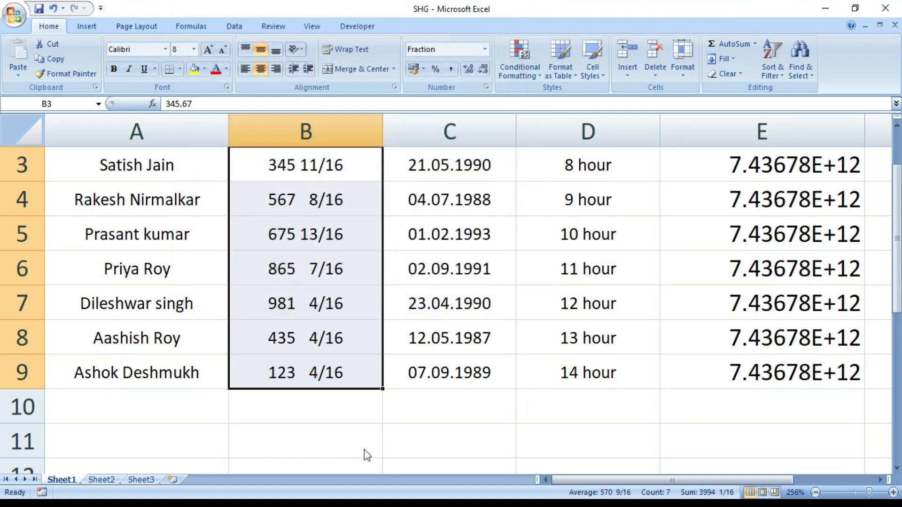
click(367, 449)
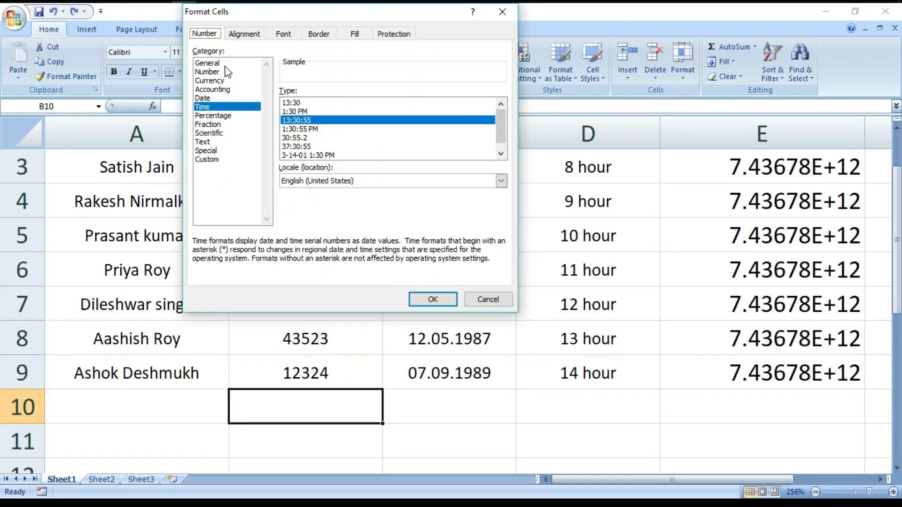
Step: Apply the Scientific format with 2 decimal places to the Code no. values in B3:B9
click(212, 135)
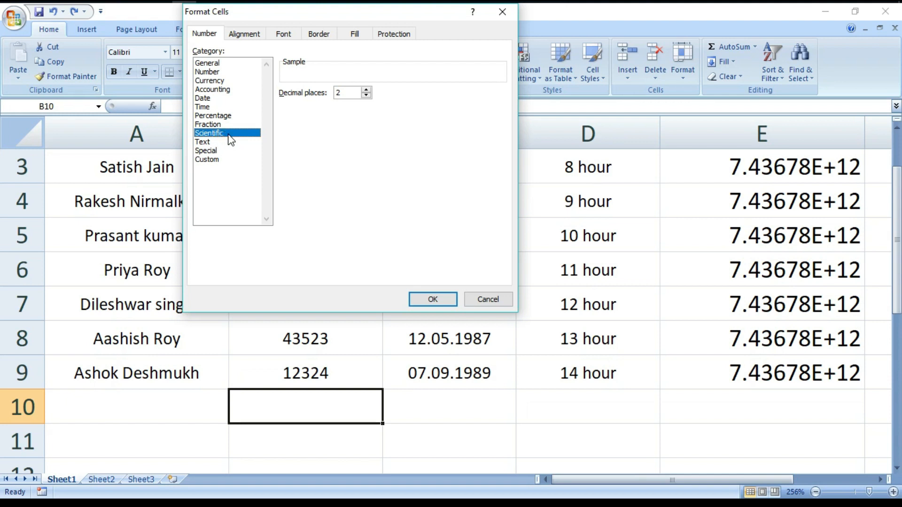
click(489, 301)
drag(288, 170, 289, 369)
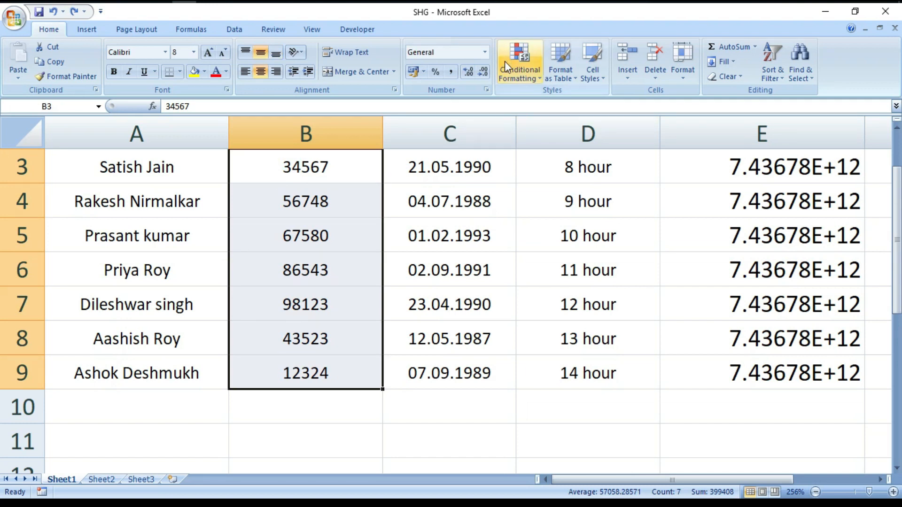
click(487, 89)
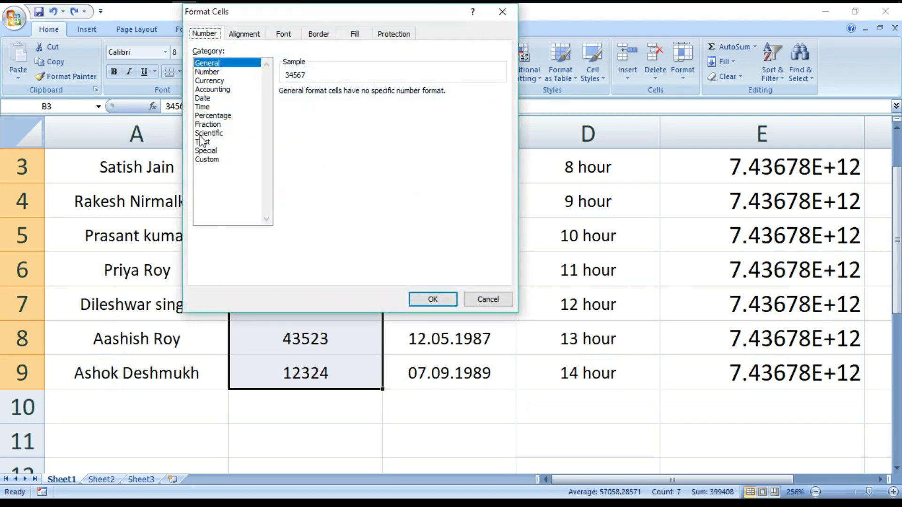
click(202, 135)
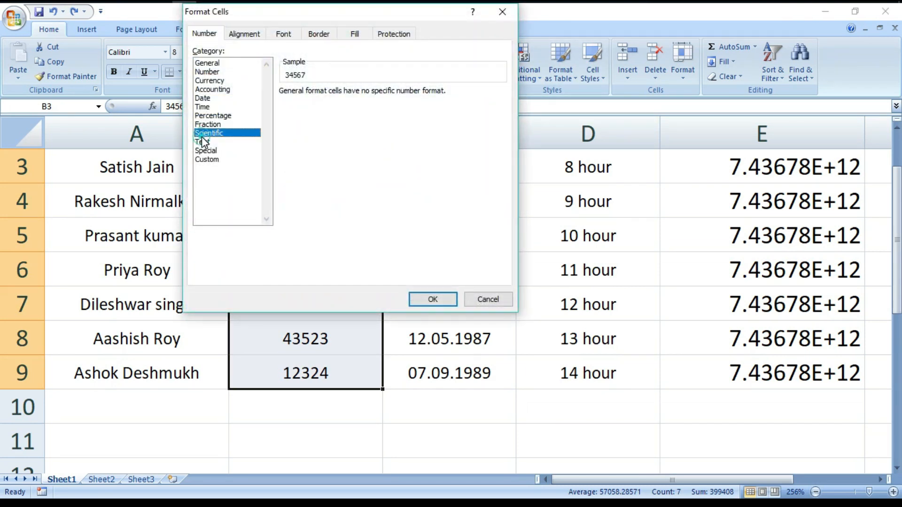
click(433, 298)
click(286, 414)
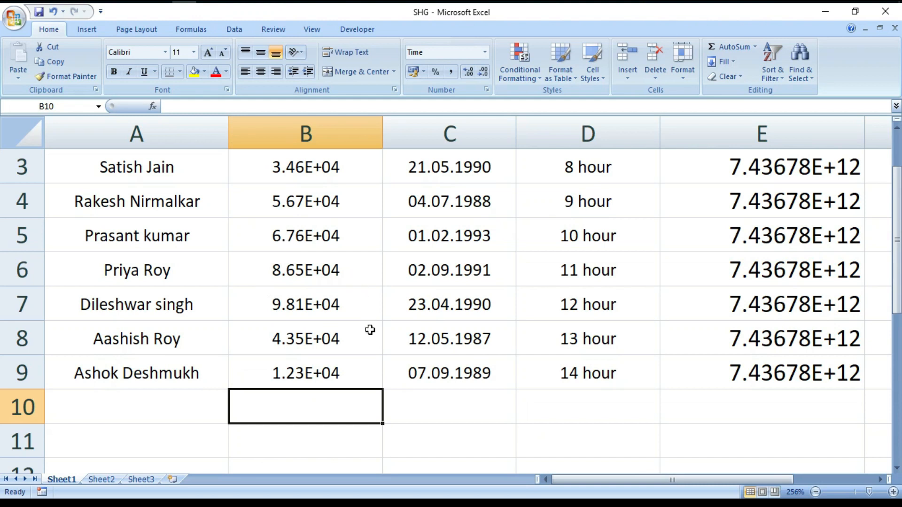
Step: Set the decimal places of the B3:B9 Scientific format to 4 and apply it
click(336, 403)
drag(278, 169, 295, 358)
click(486, 90)
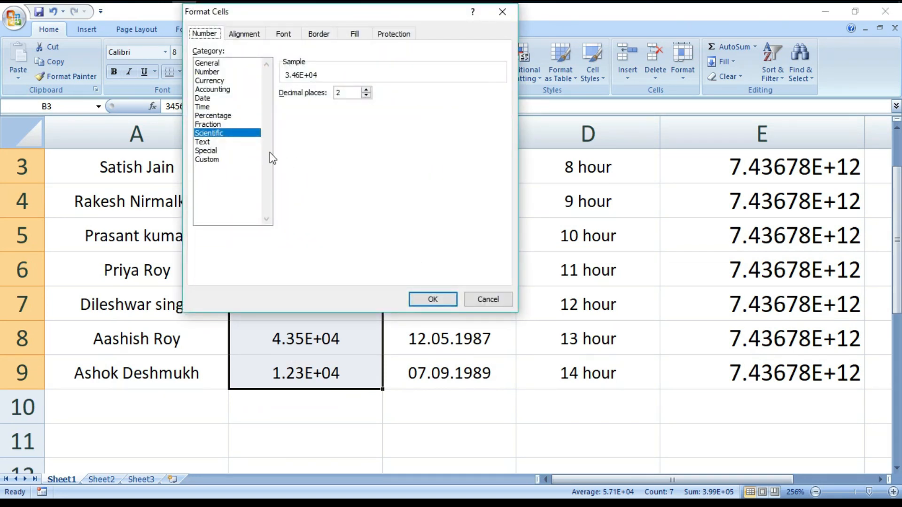
click(220, 135)
click(366, 91)
click(367, 90)
click(433, 300)
click(335, 443)
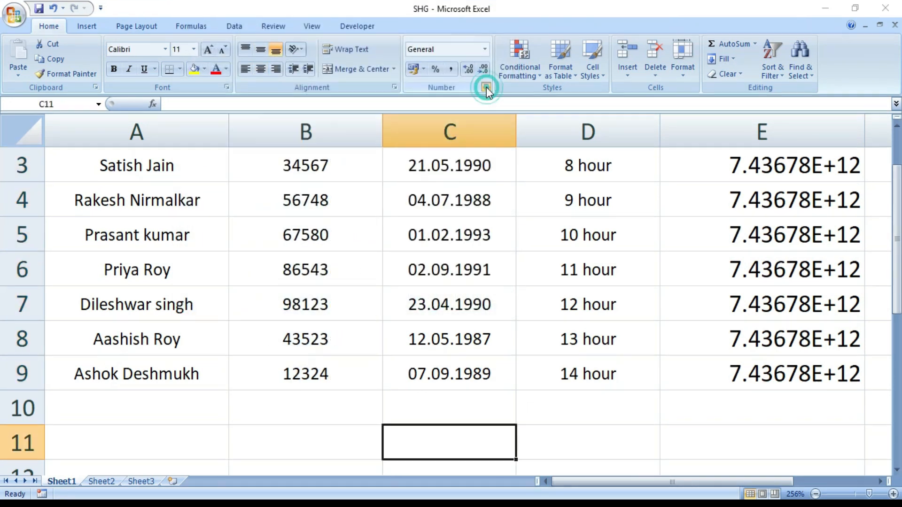
Step: Examine the description of the Text number format category for the empty cell C11, without applying it
click(486, 89)
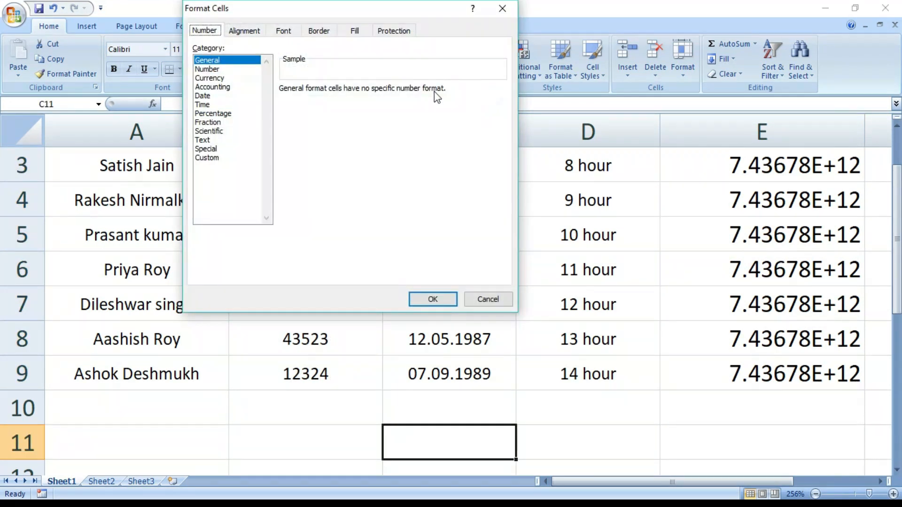
click(210, 141)
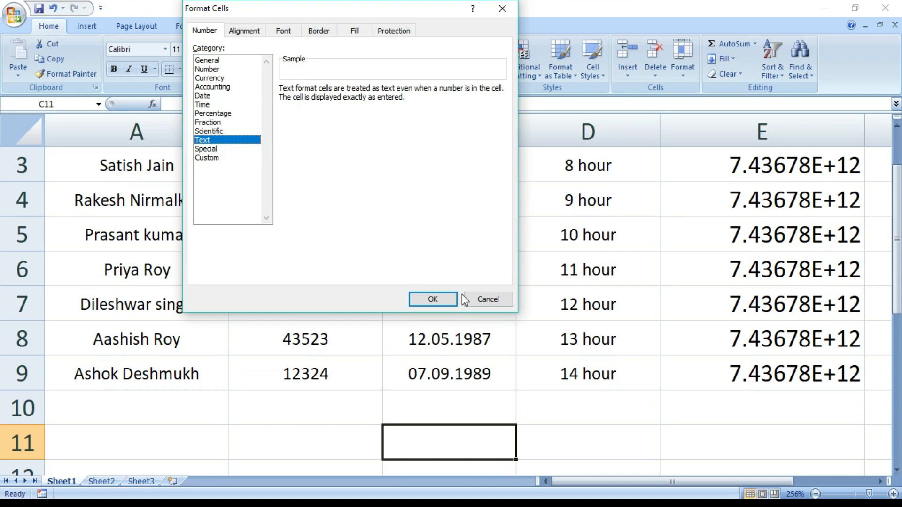
click(483, 301)
Step: Enter 66677 in cell B10 and apply the Text number format to it
click(373, 398)
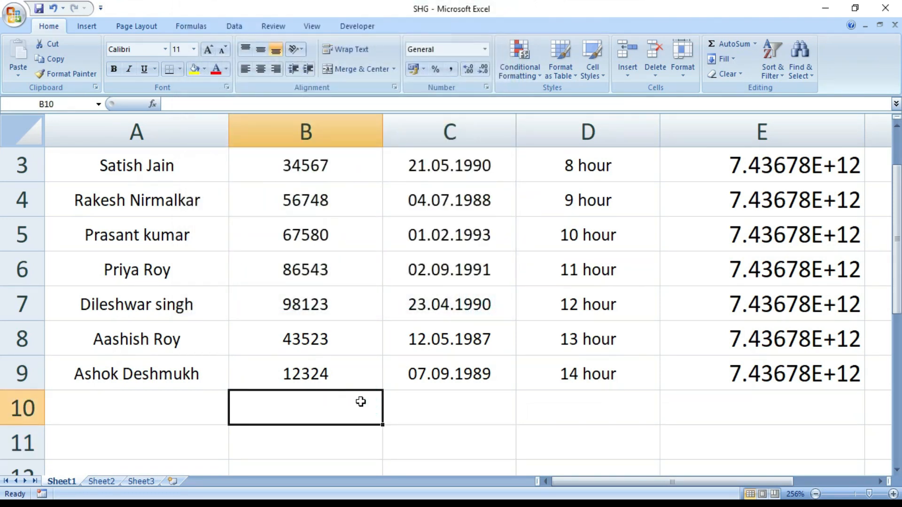
text(66677)
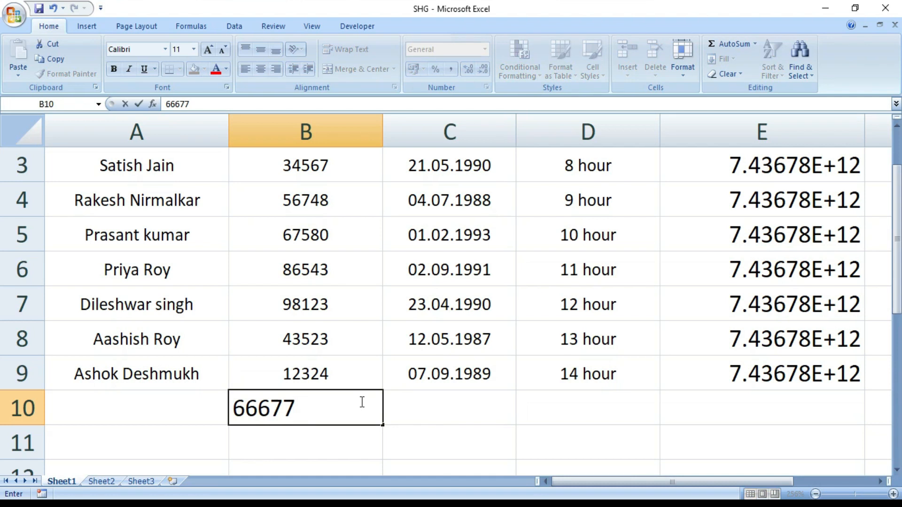
click(423, 451)
click(315, 401)
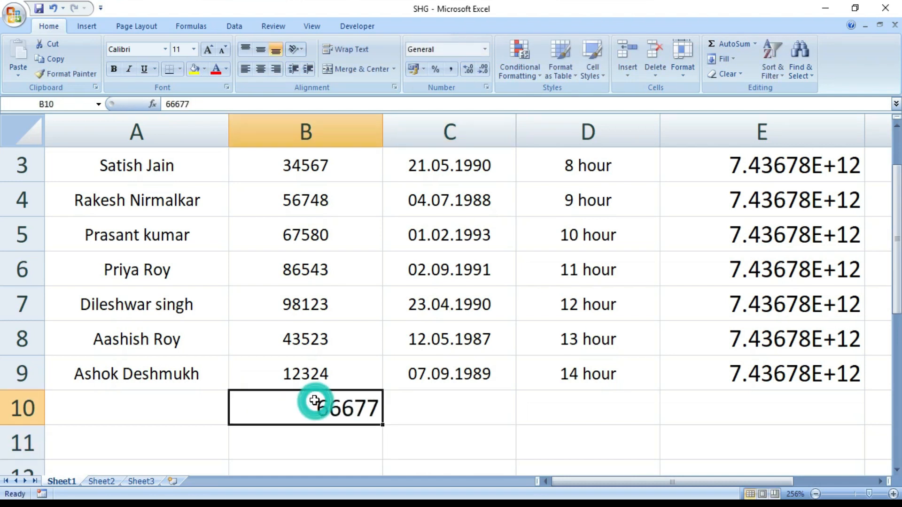
click(487, 88)
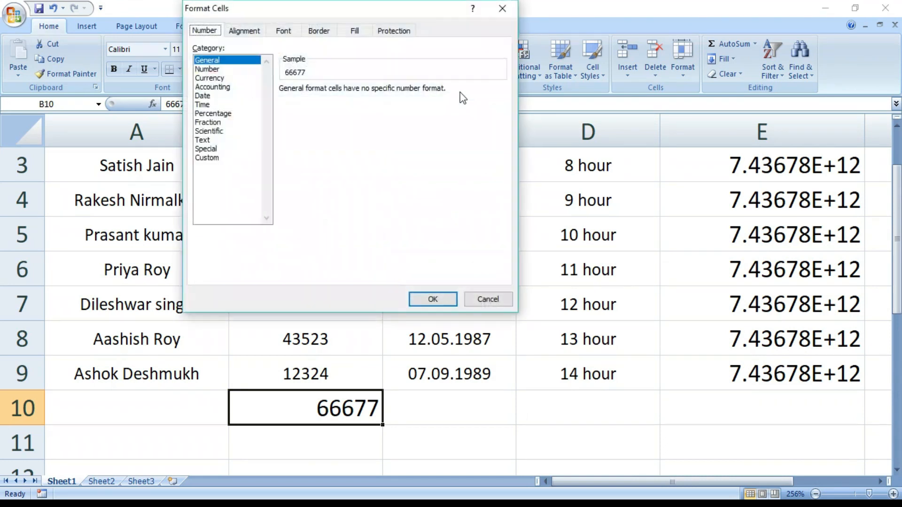
click(219, 141)
click(433, 299)
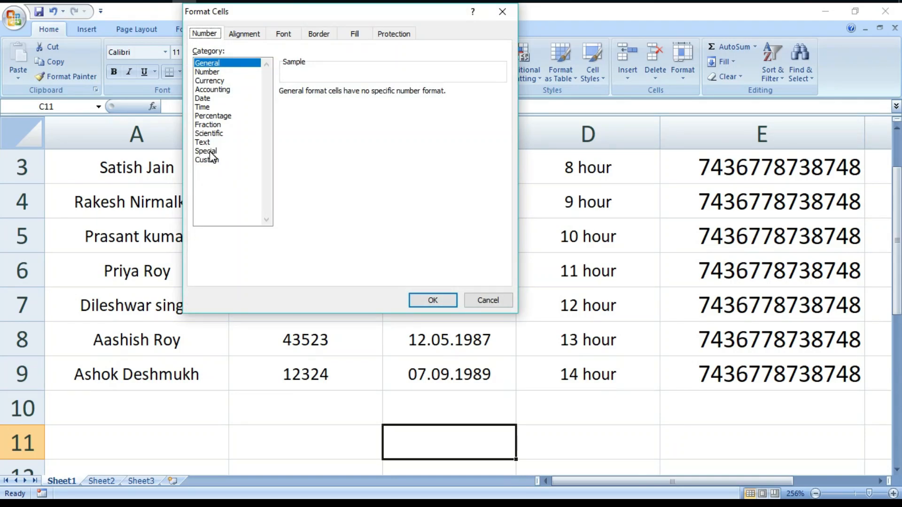
Step: Apply the Special number format of type Zip Code + 4 to the Code no. values in B3:B9
click(206, 151)
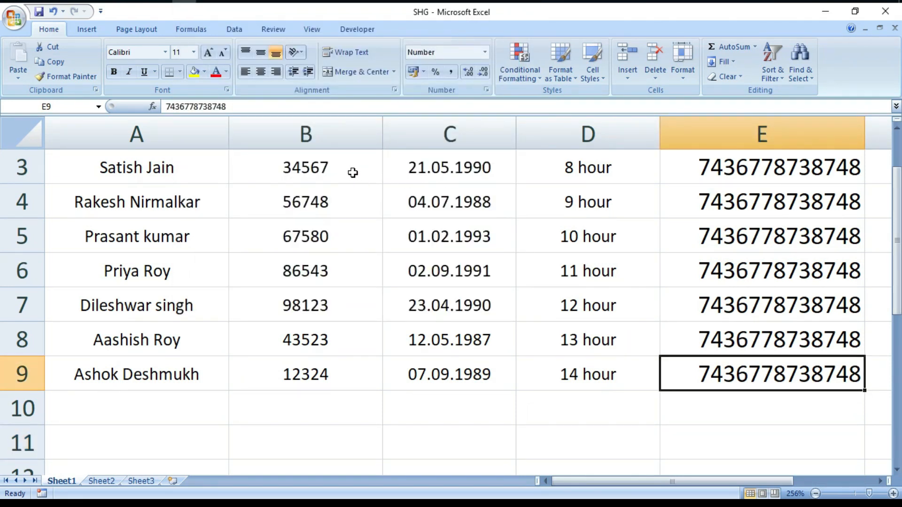
drag(350, 173, 342, 365)
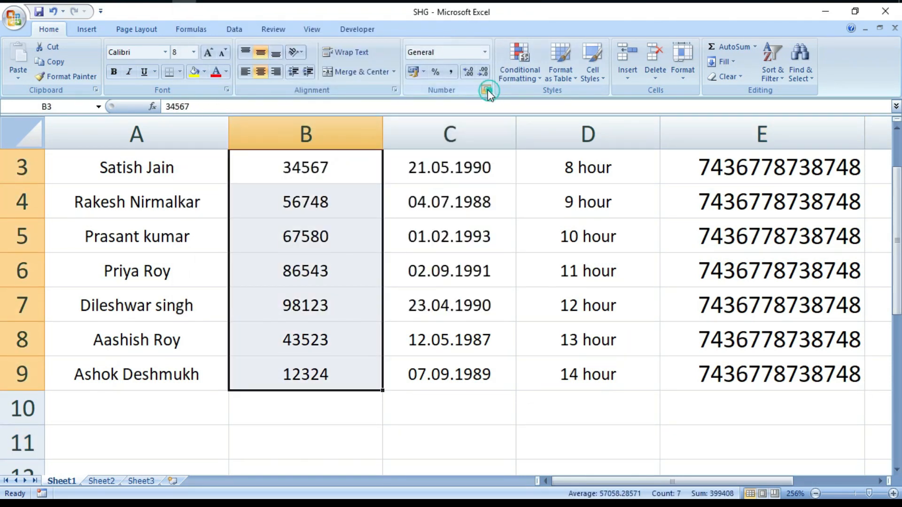
click(486, 90)
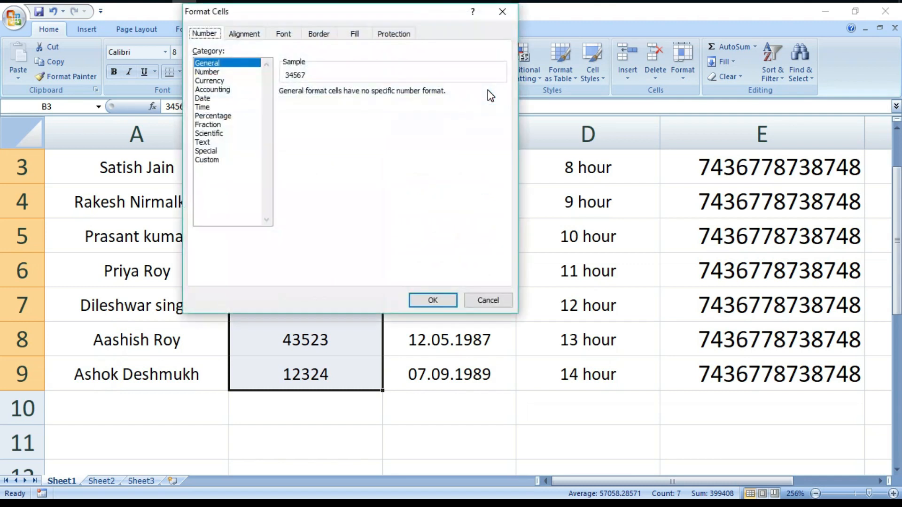
click(210, 151)
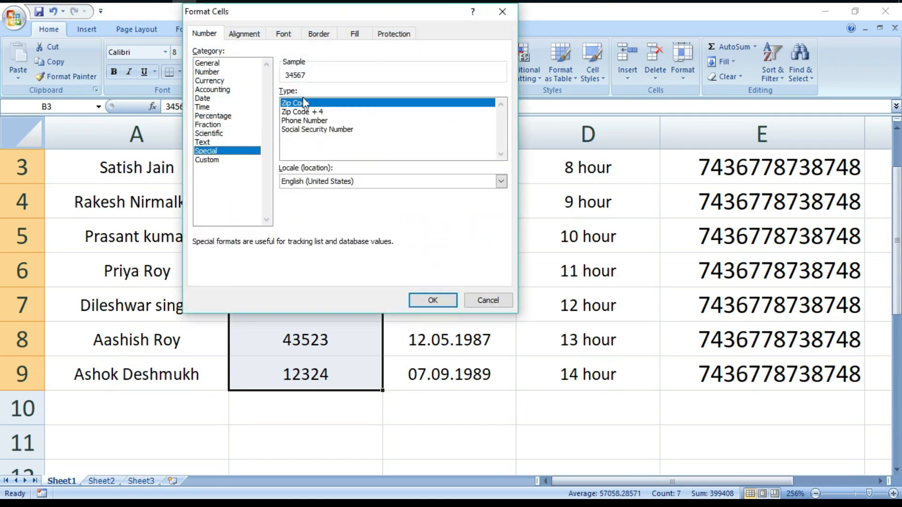
click(304, 112)
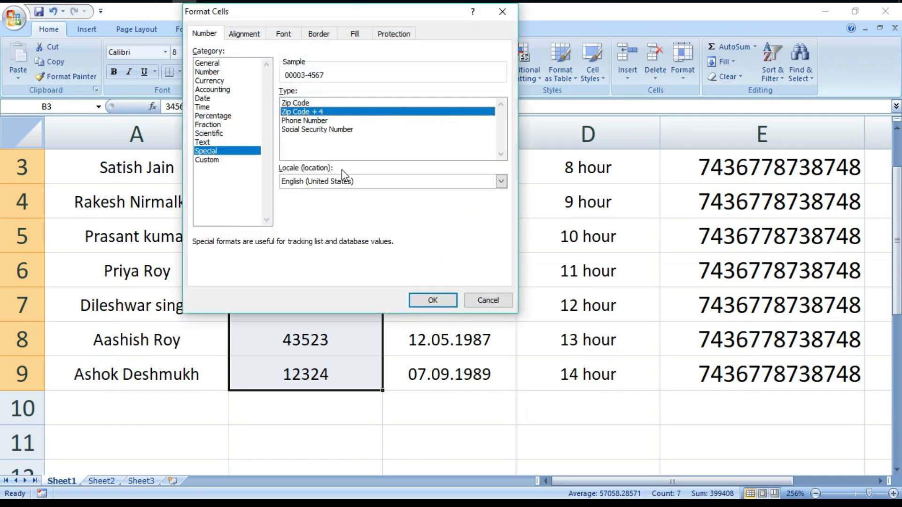
click(439, 299)
click(332, 430)
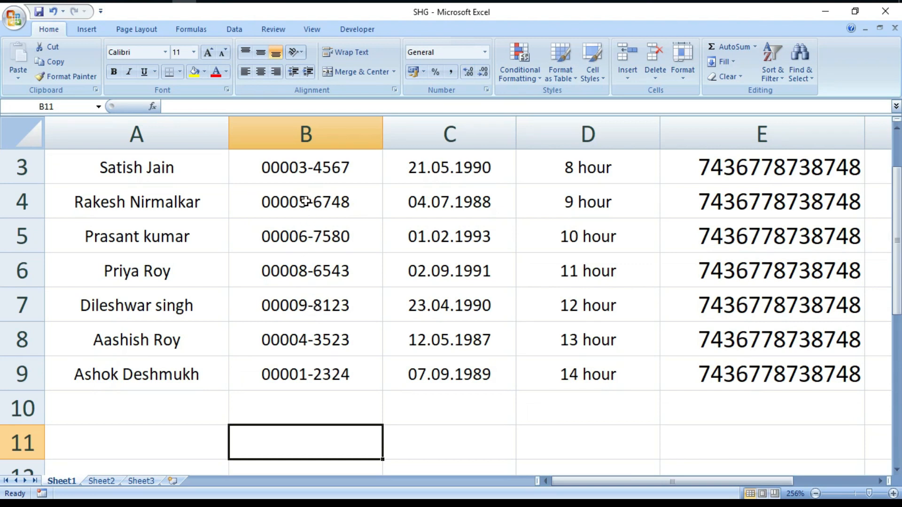
Step: Set the locale of the B3:B9 Special format to English (South Africa) and apply it
drag(311, 172, 301, 358)
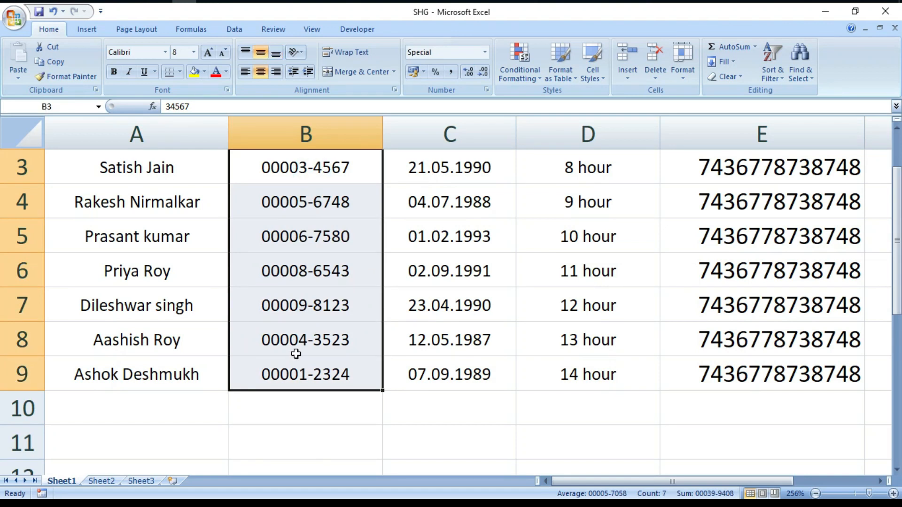
click(484, 88)
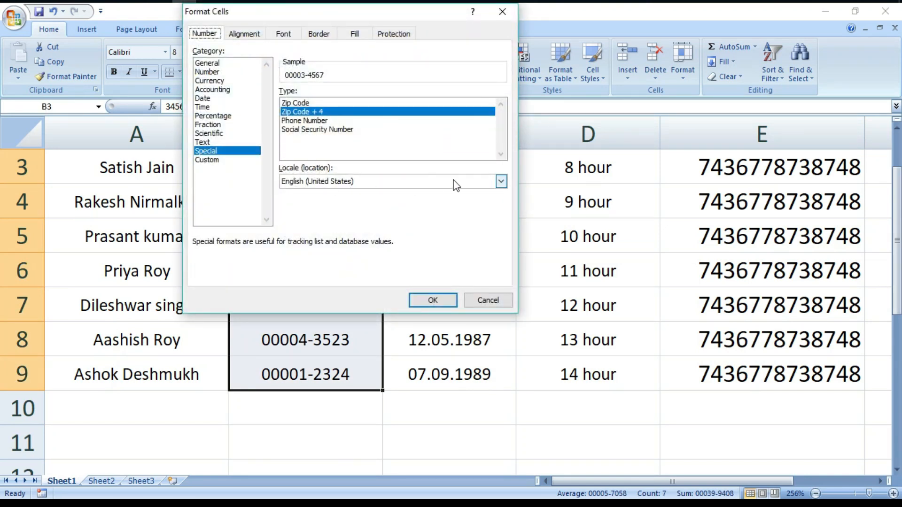
click(502, 181)
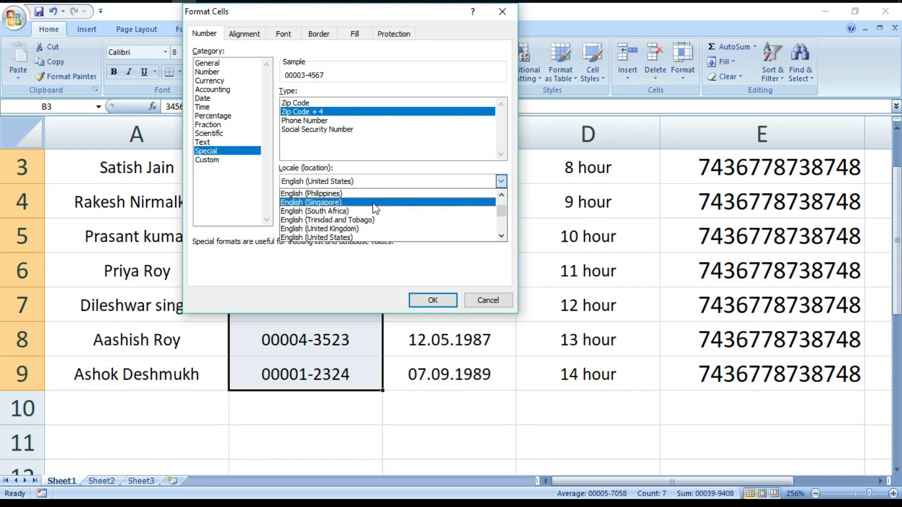
click(345, 211)
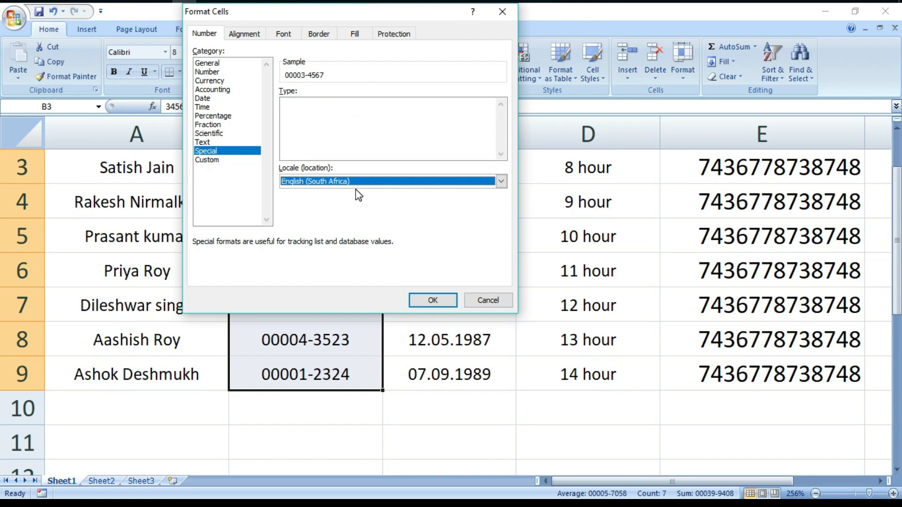
click(433, 300)
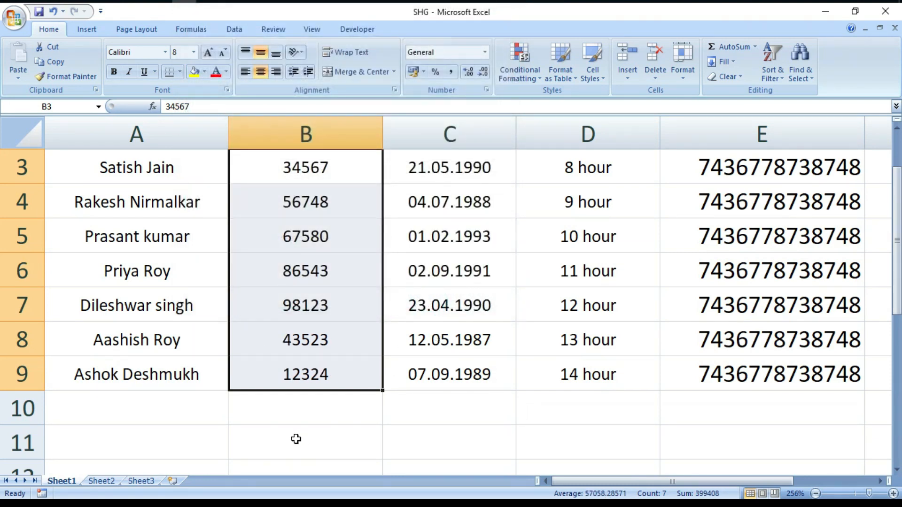
click(296, 440)
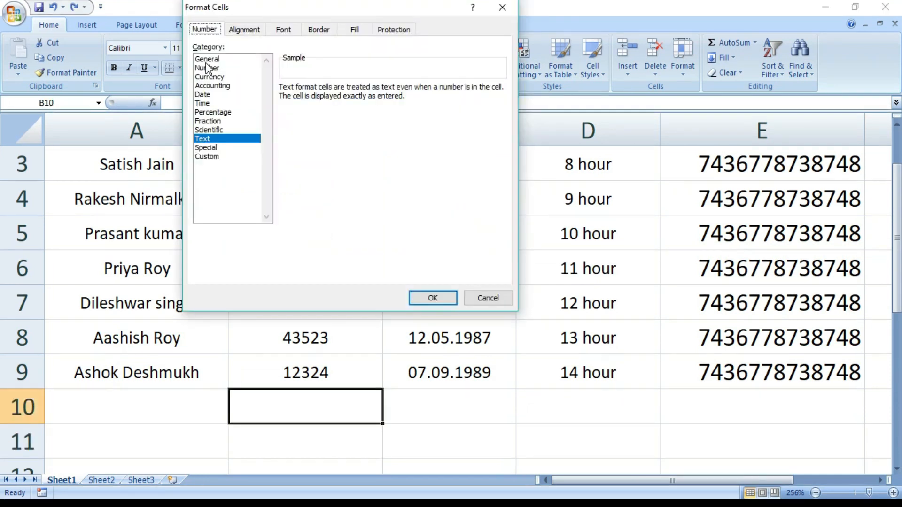
Step: Apply the Custom number format hh:mm:ss to the empty cell B10
click(212, 159)
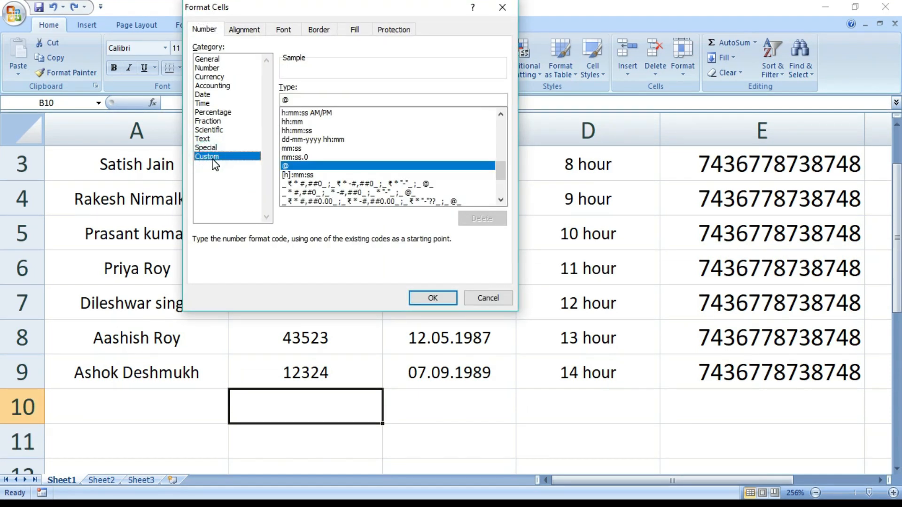
click(300, 134)
key(Return)
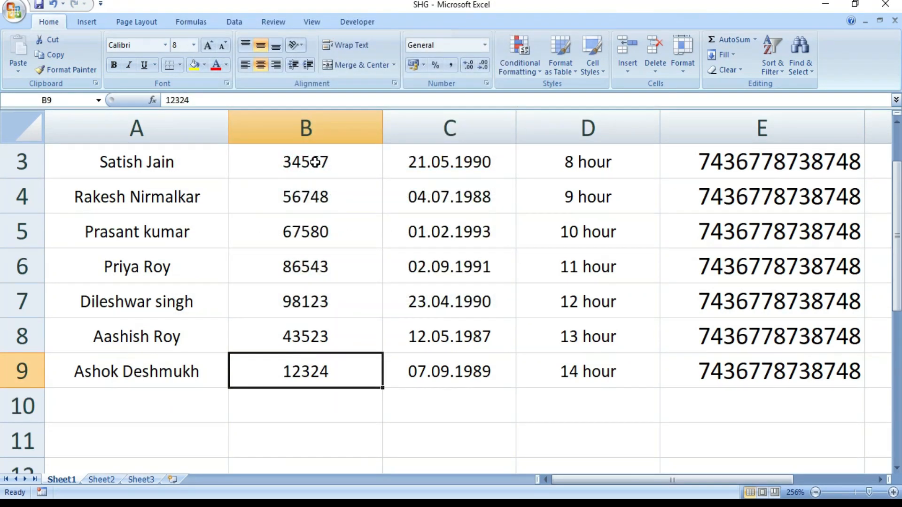
Step: Apply the Custom number format ₹ #,##0;₹ -#,##0 to the Code no. values in B3:B9
drag(315, 161, 373, 367)
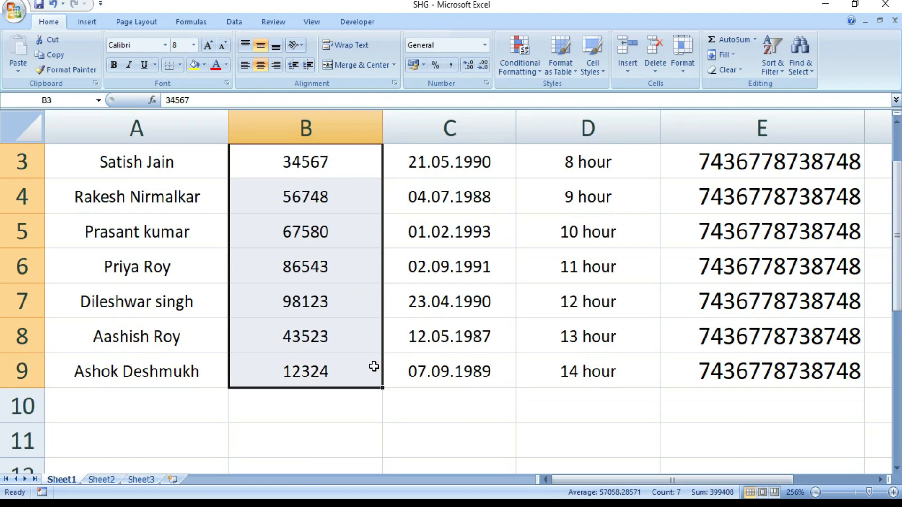
click(486, 84)
click(209, 154)
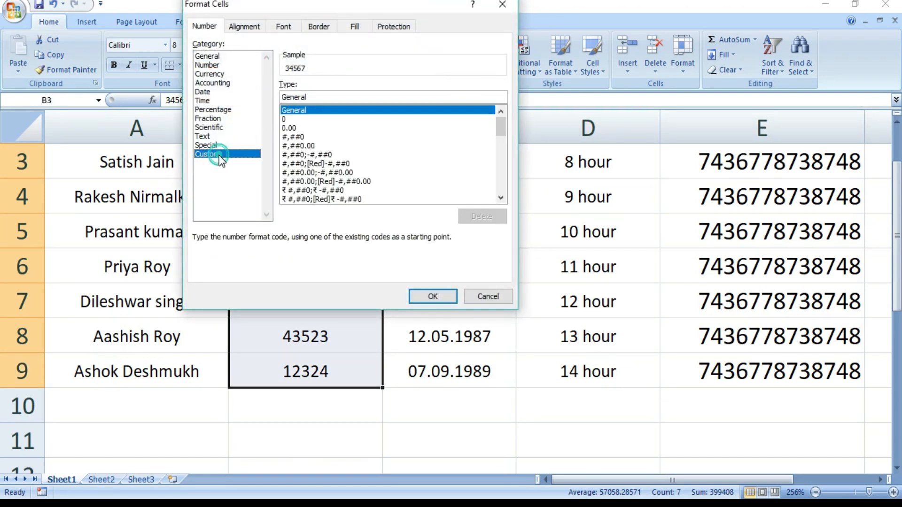
click(337, 190)
click(325, 202)
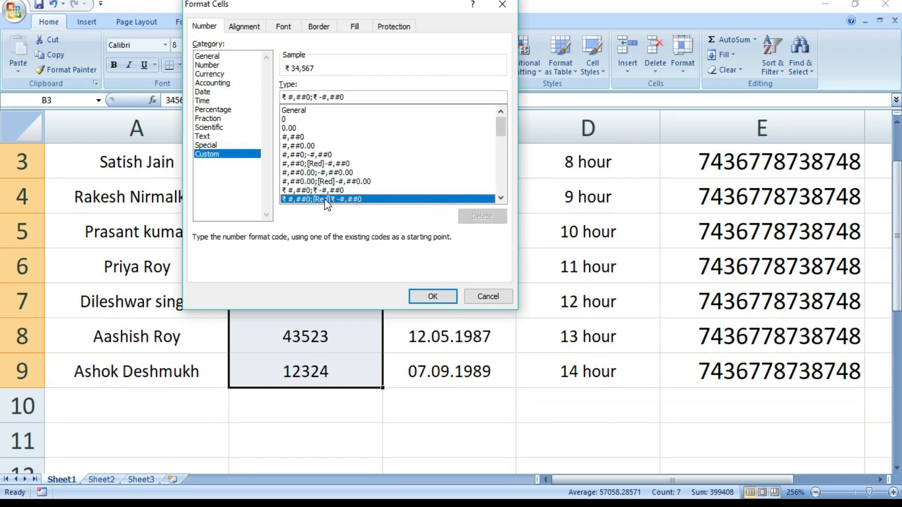
click(326, 191)
click(432, 296)
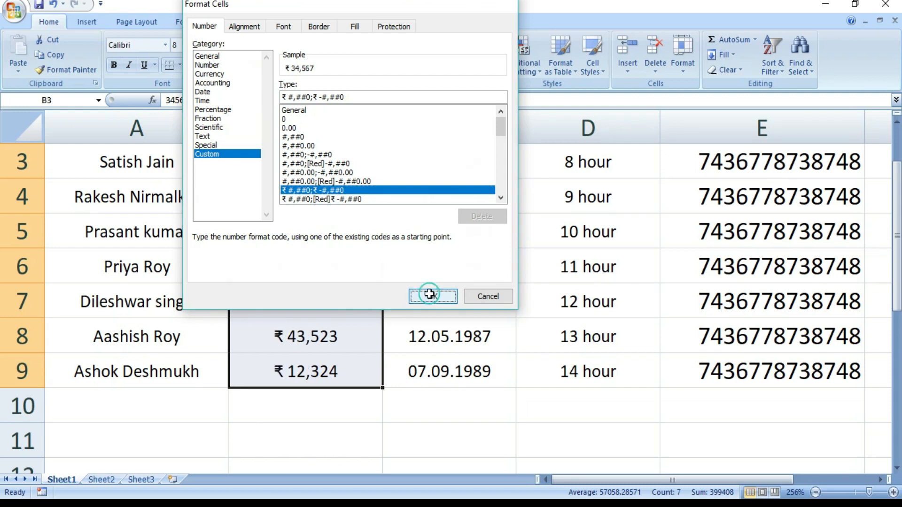
click(355, 425)
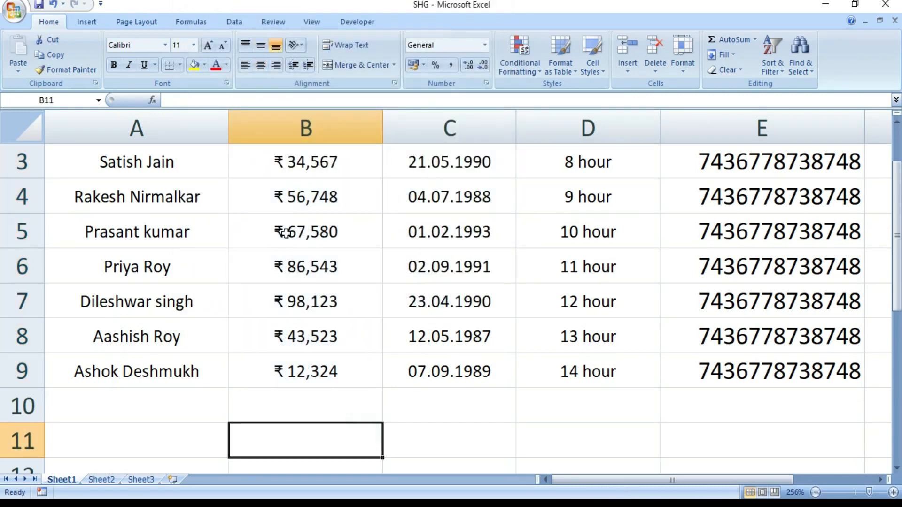